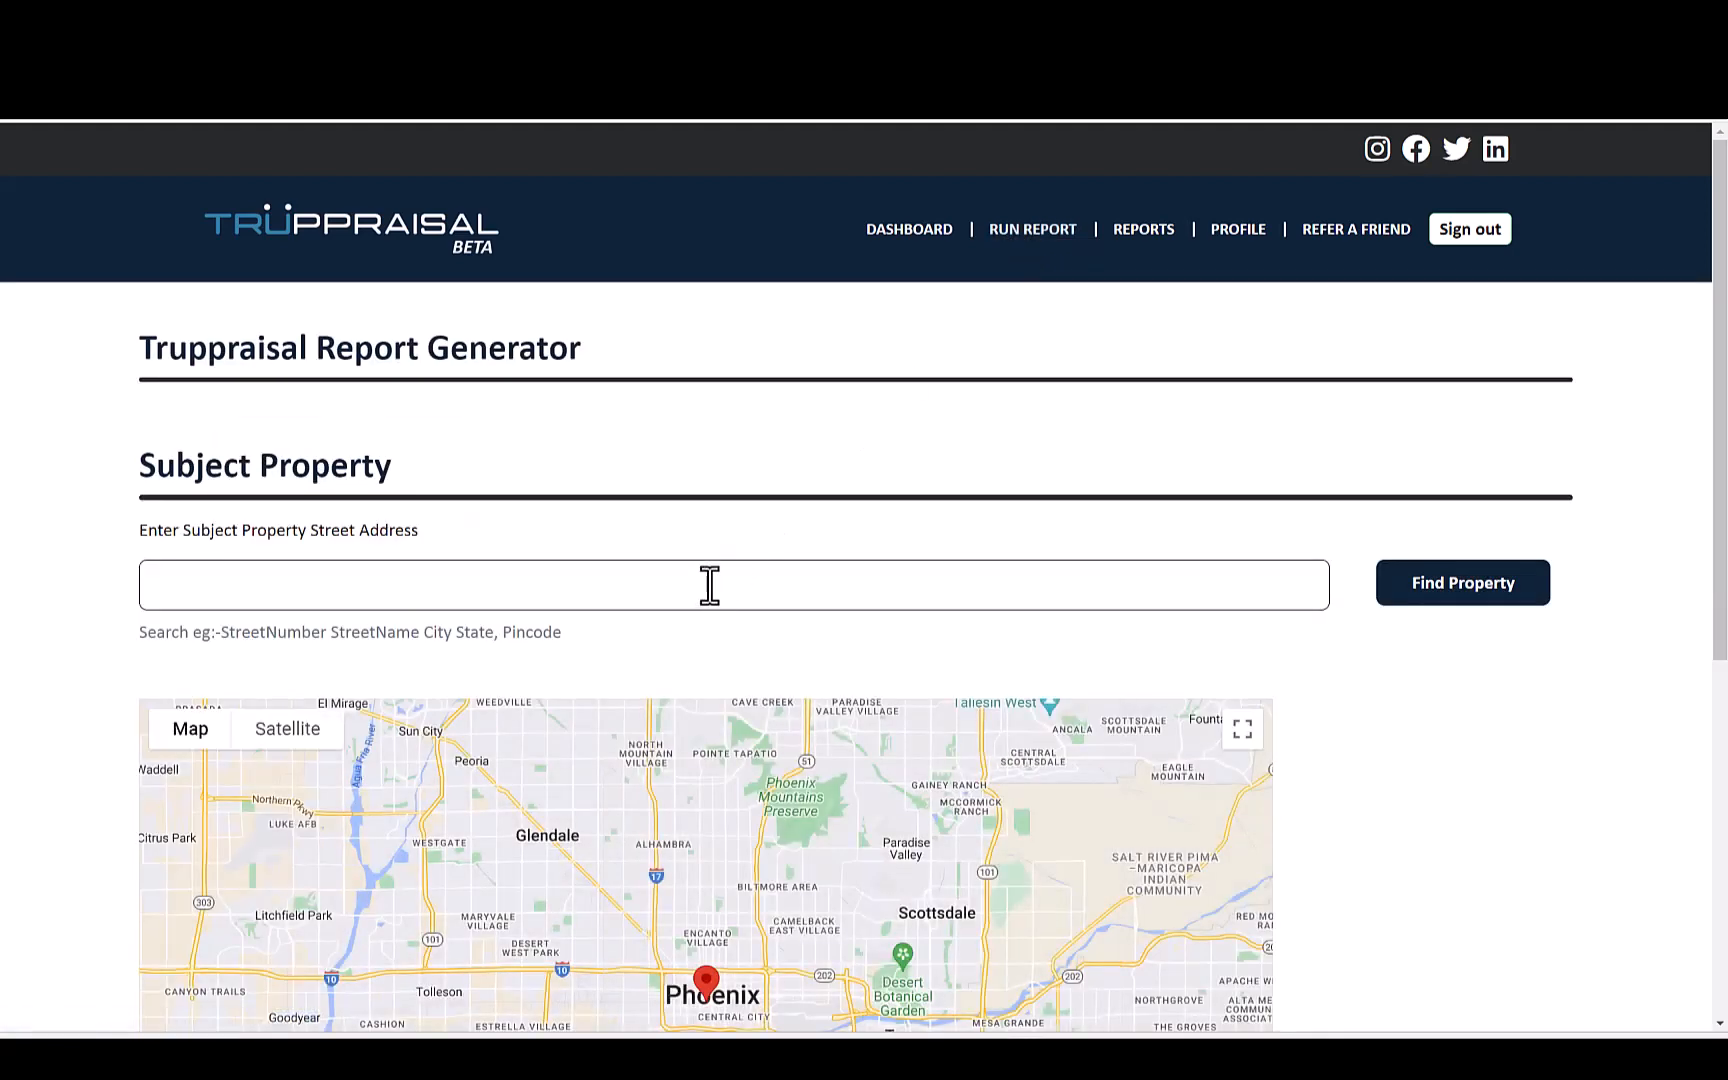
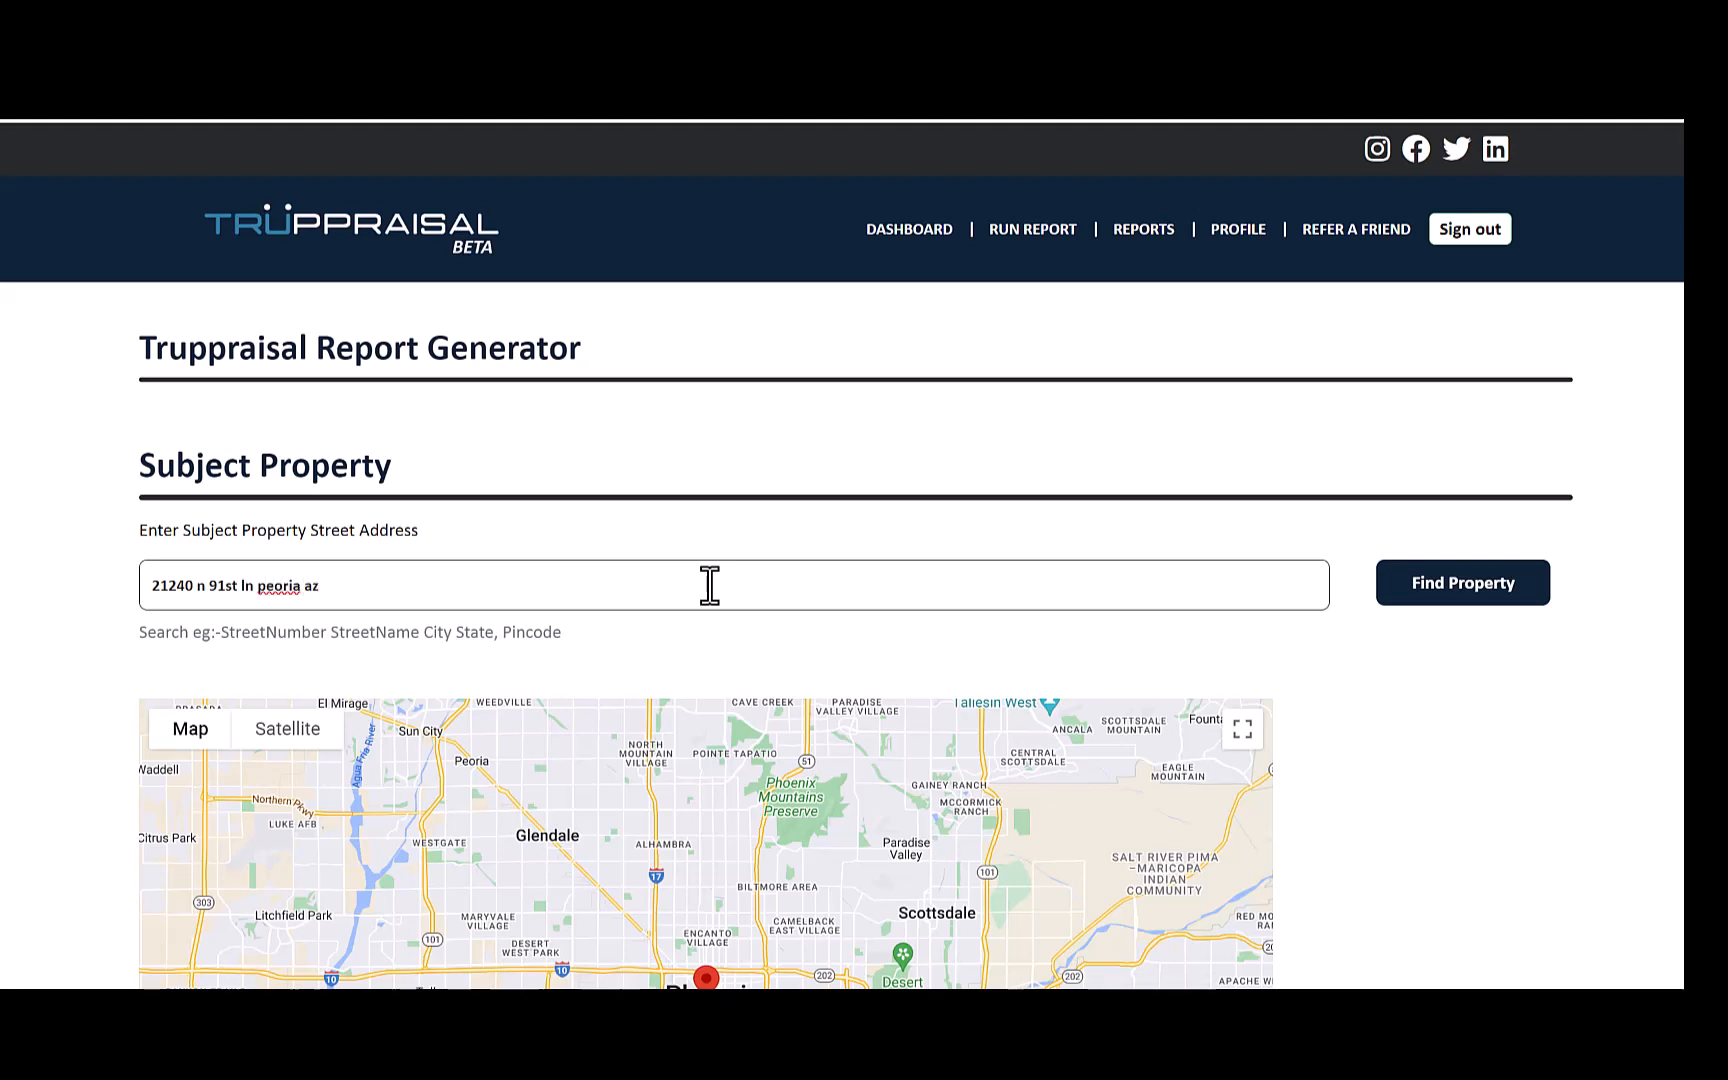
# - Enter the subject property's street address with city and state and find the property
pyautogui.click(1430, 600)
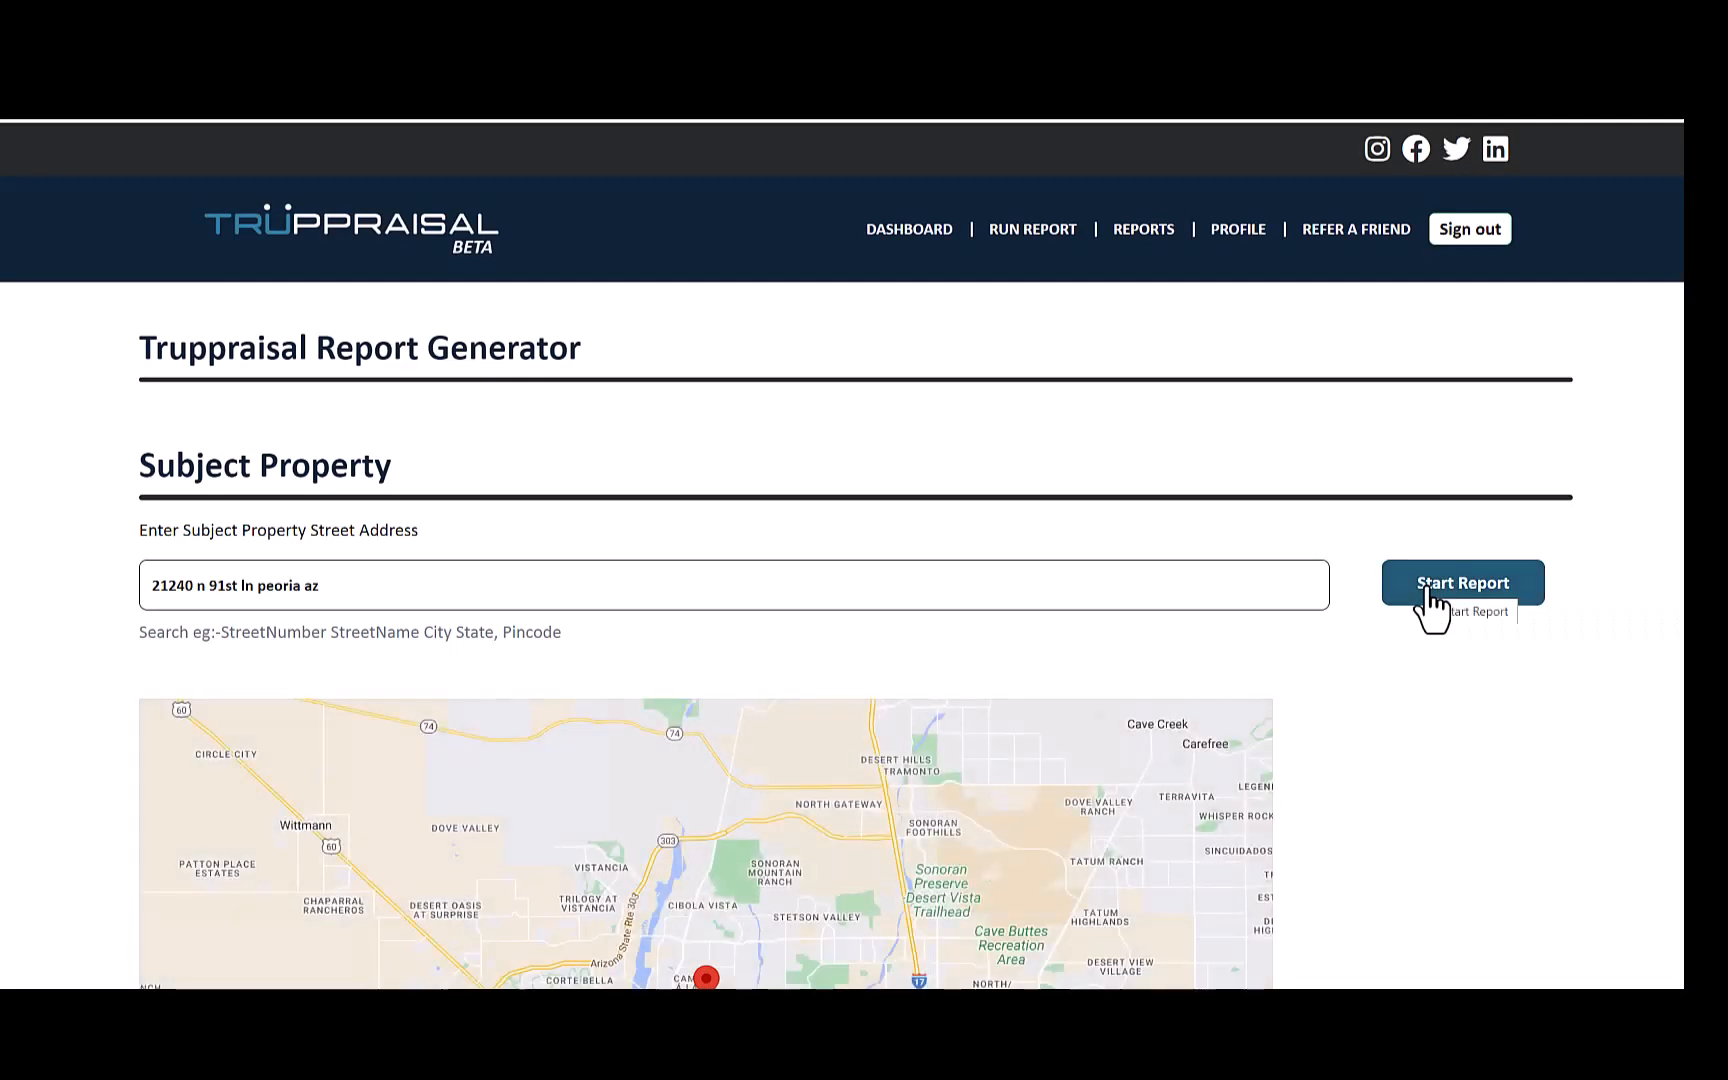
pyautogui.scroll(-3, 1400, 765)
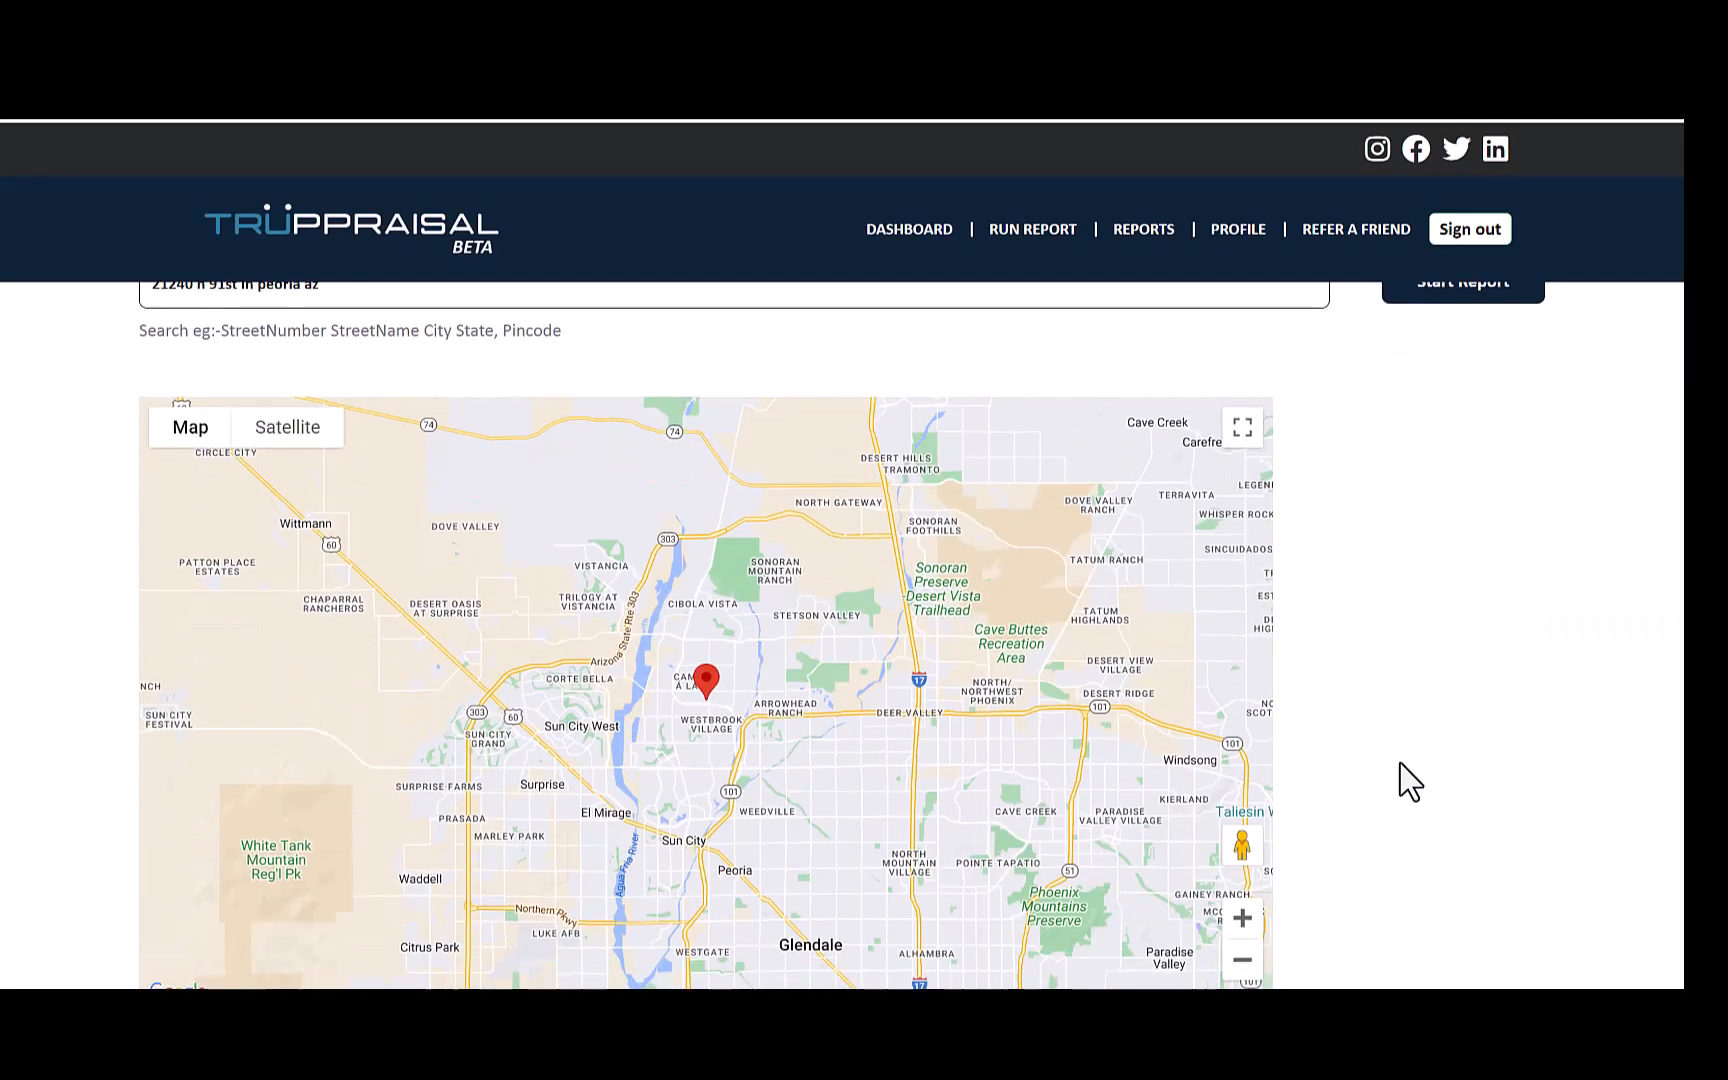
pyautogui.scroll(2, 1400, 763)
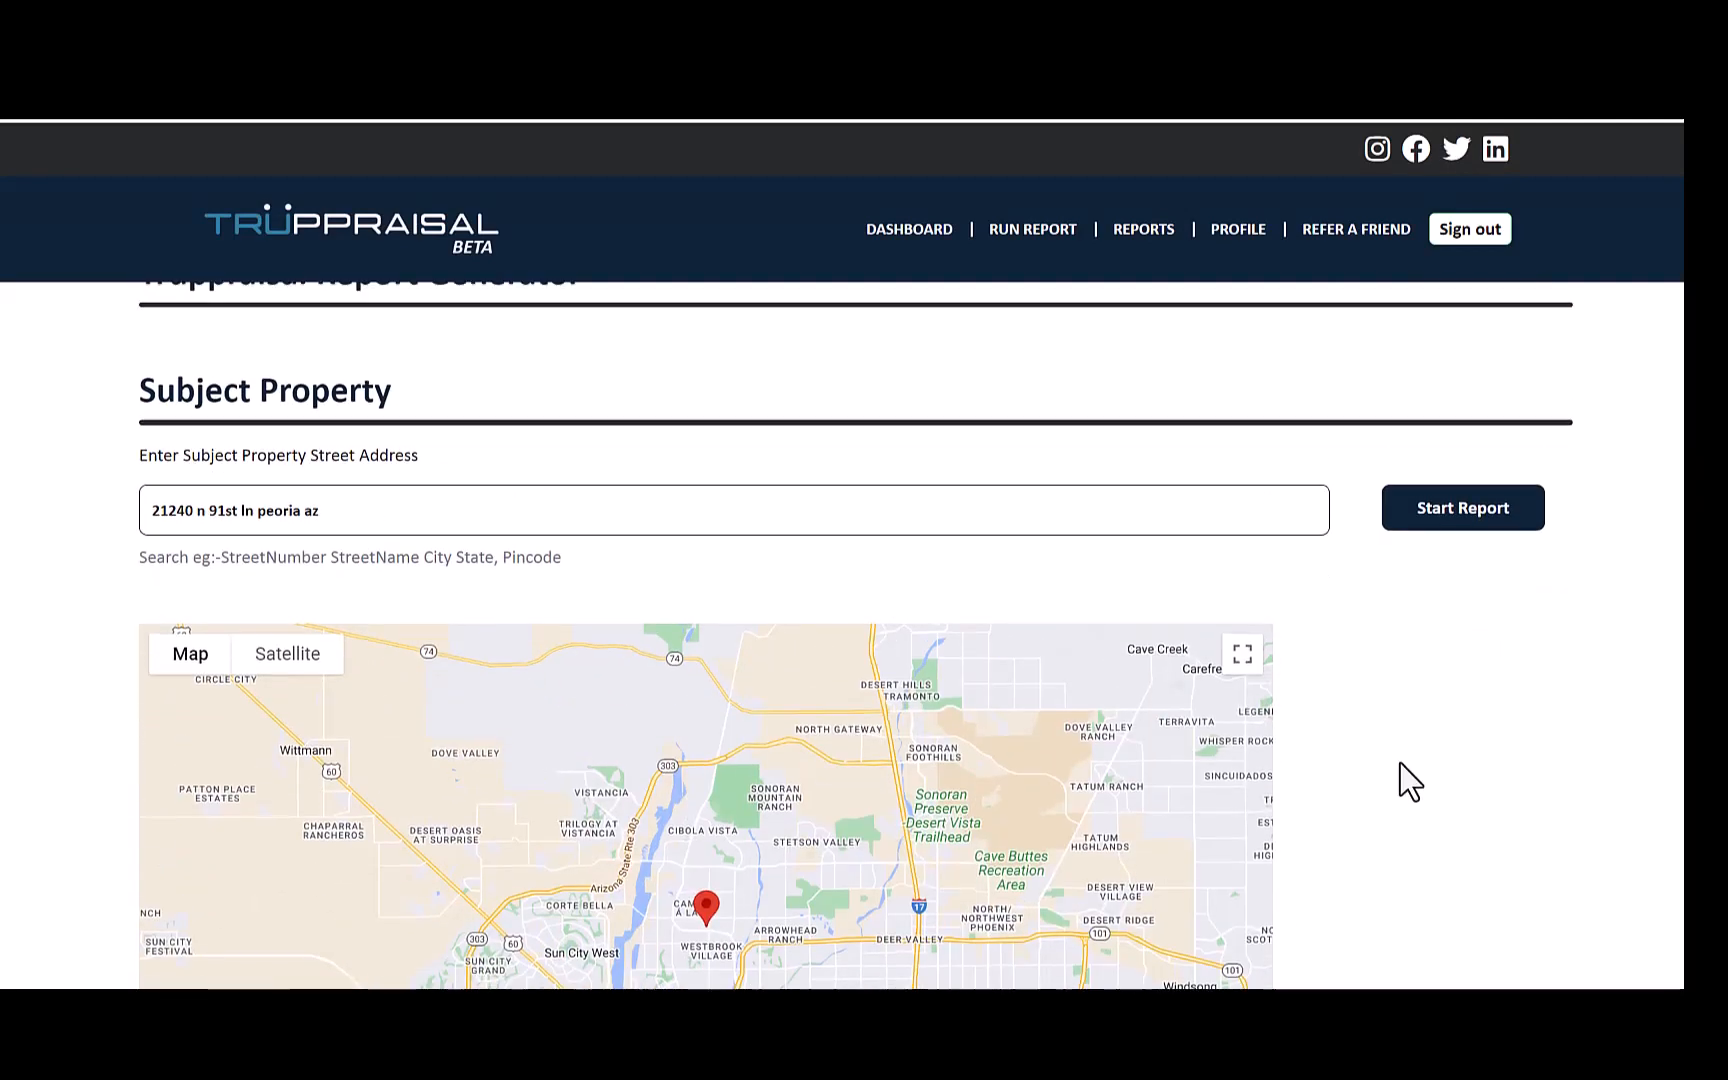
# - Start the report and search comparables with dwelling type Single Family-Detached and 2+ stories
pyautogui.click(1458, 532)
pyautogui.click(985, 530)
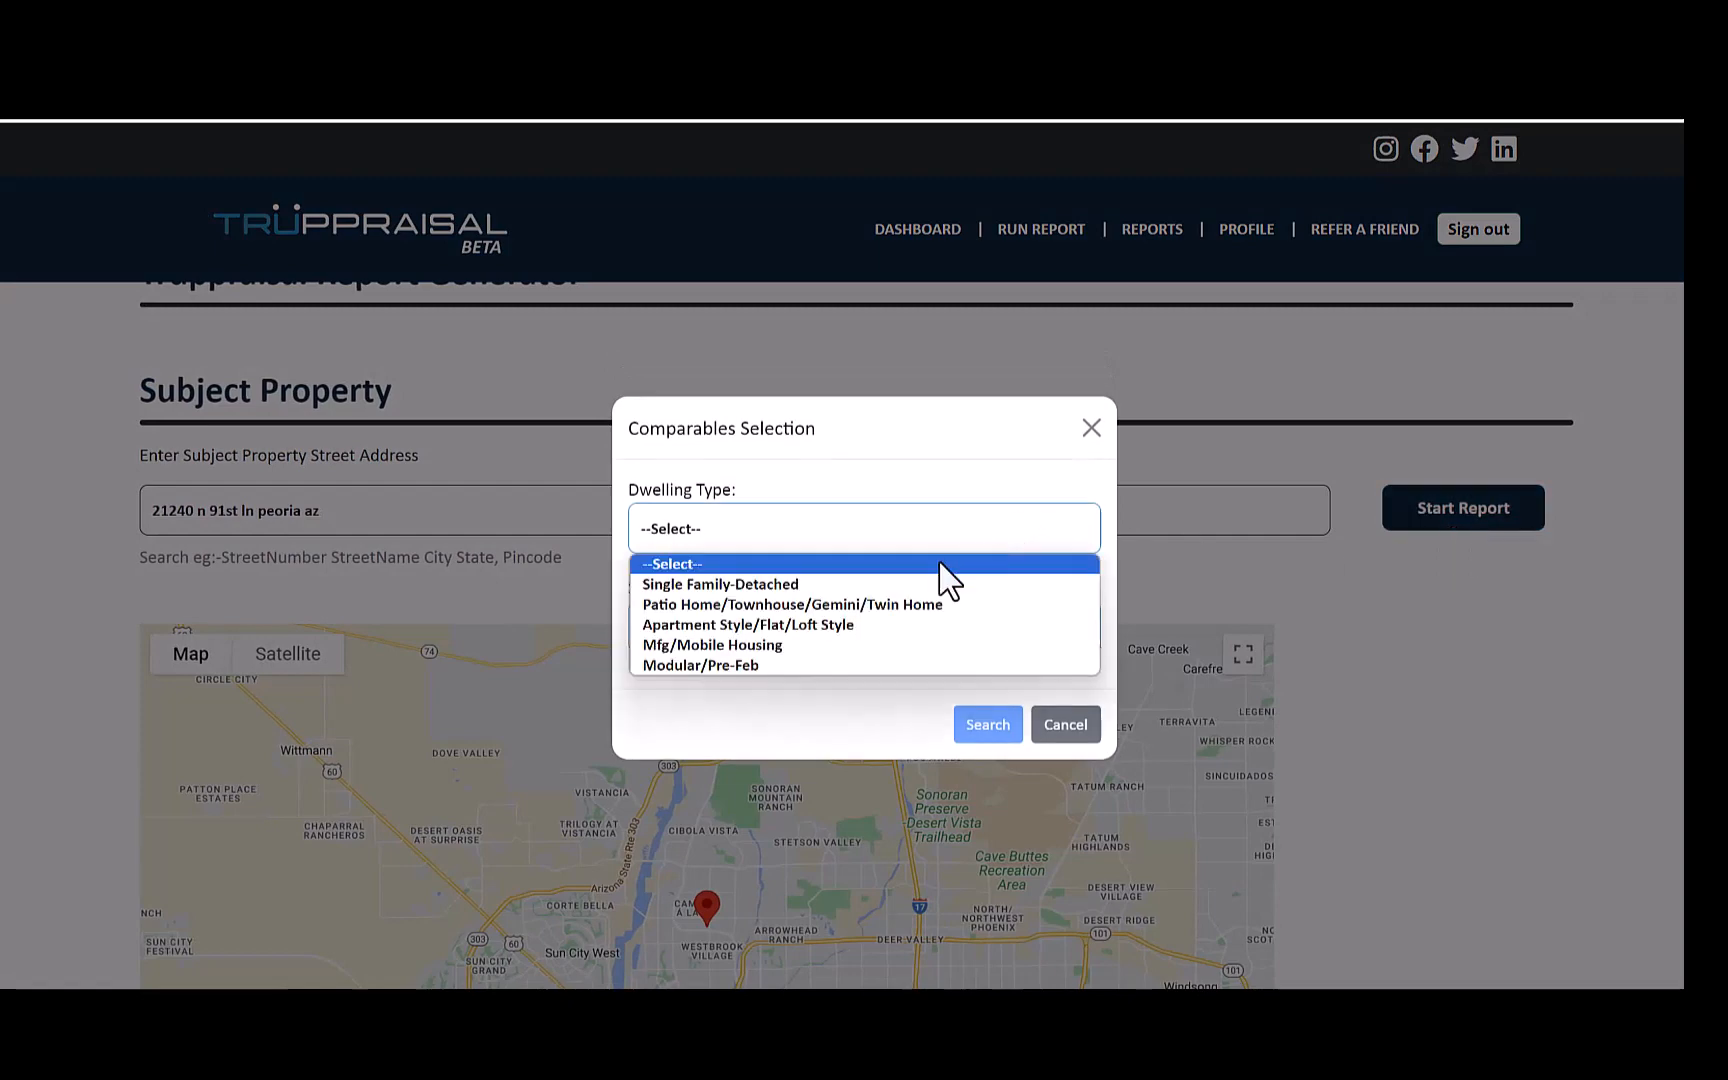
pyautogui.click(923, 587)
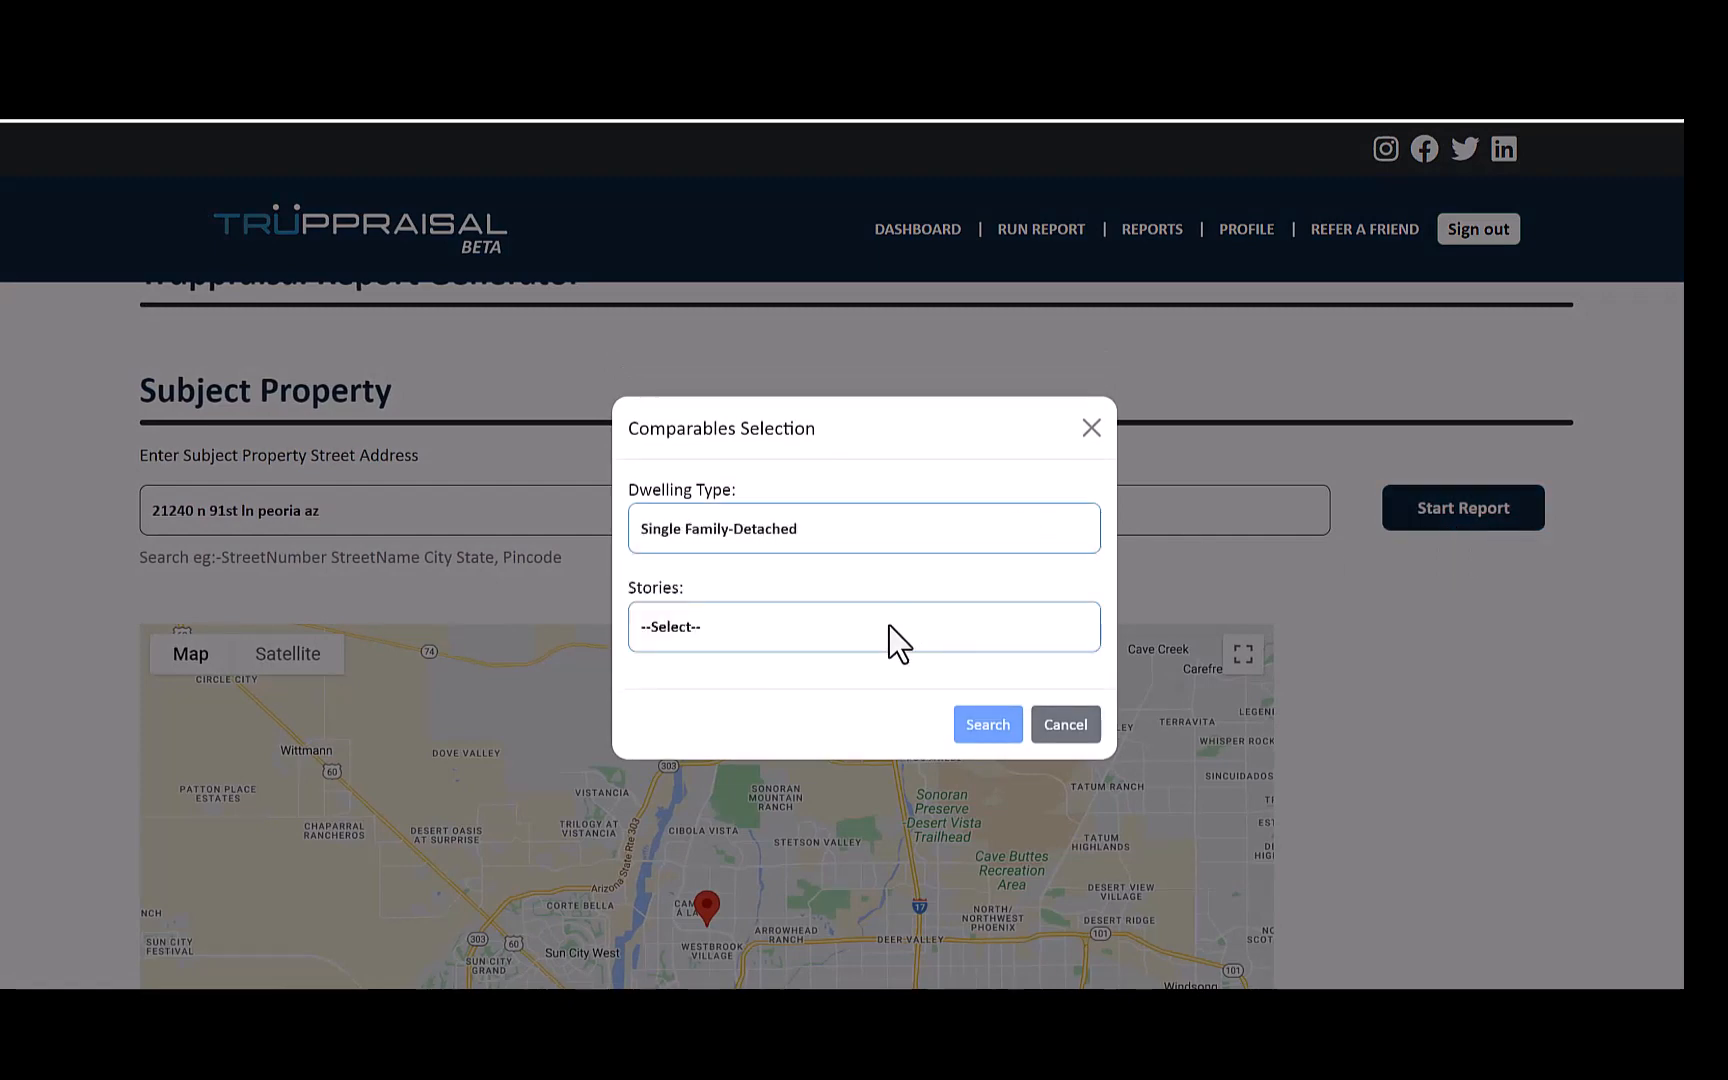
pyautogui.click(890, 625)
pyautogui.click(838, 704)
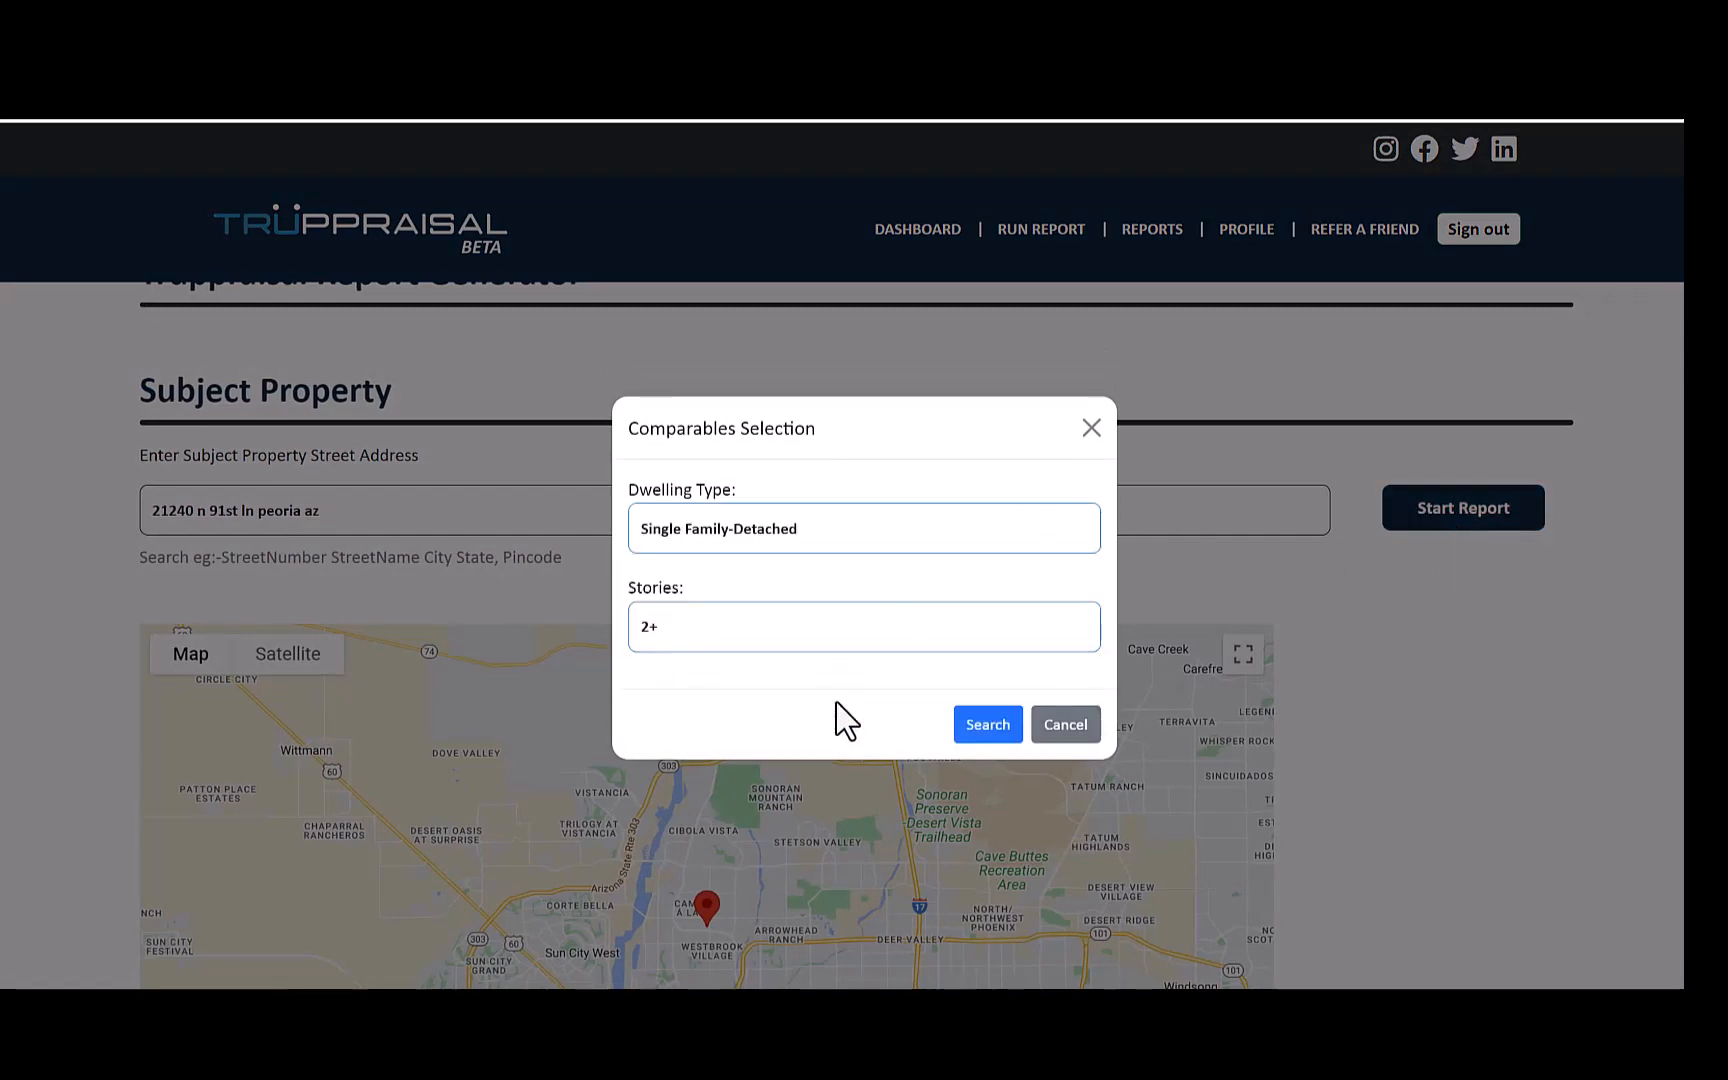
pyautogui.click(975, 732)
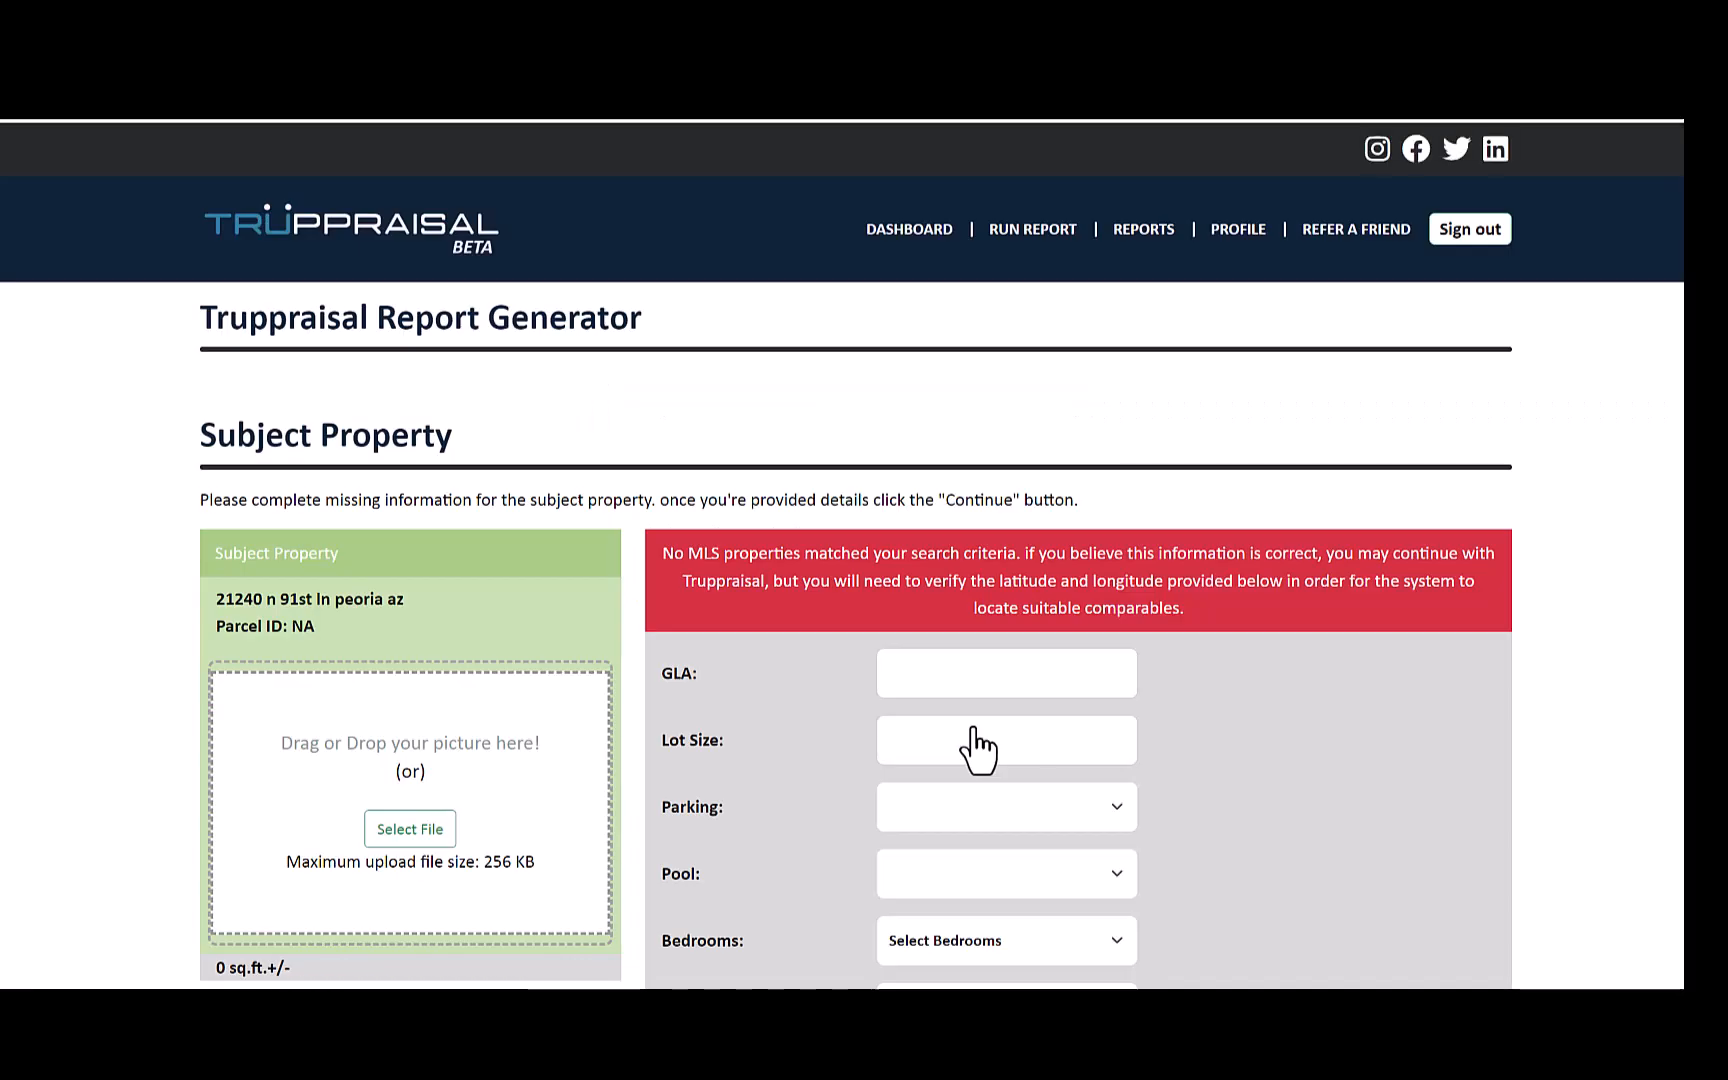
# - Set the subject property's GLA to 2178 and its lot size to 7563
pyautogui.click(969, 674)
pyautogui.write('2178')
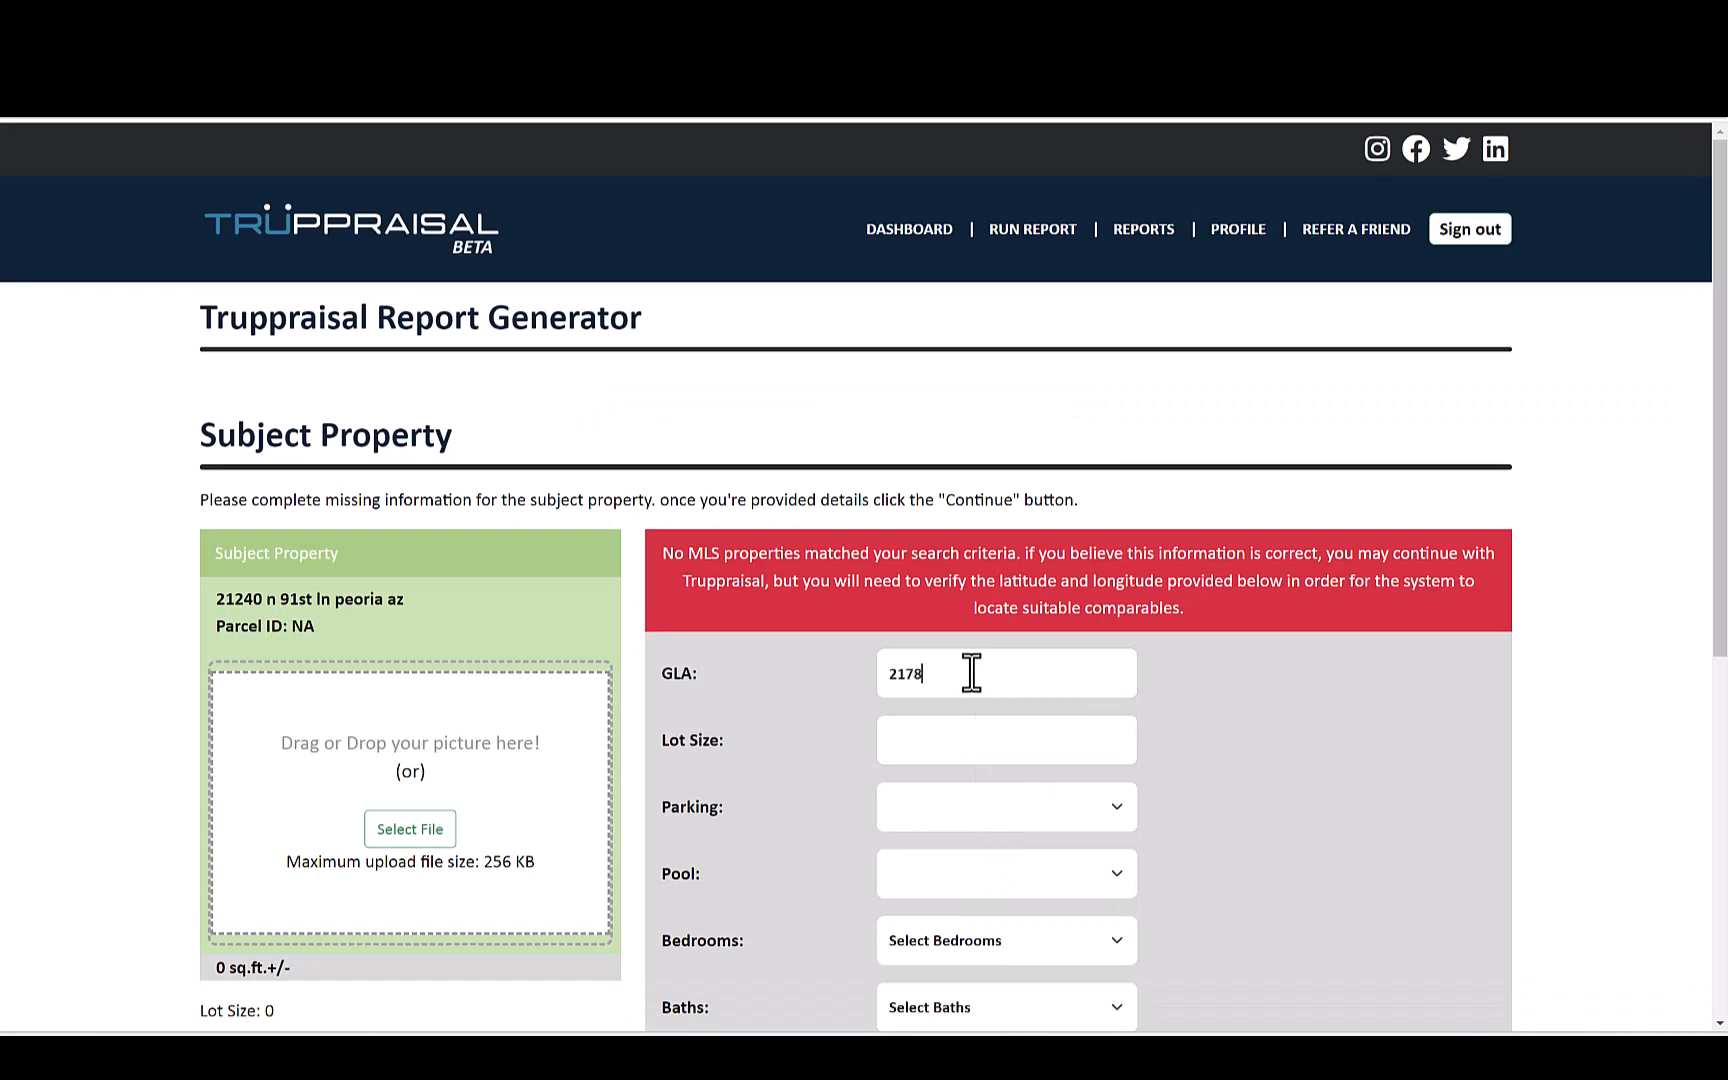
pyautogui.press('Tab')
pyautogui.write('7569')
pyautogui.press('BackSpace')
pyautogui.write('3')
# - Set the subject property's parking to 2-C Gar and its pool to Yes
pyautogui.click(1014, 810)
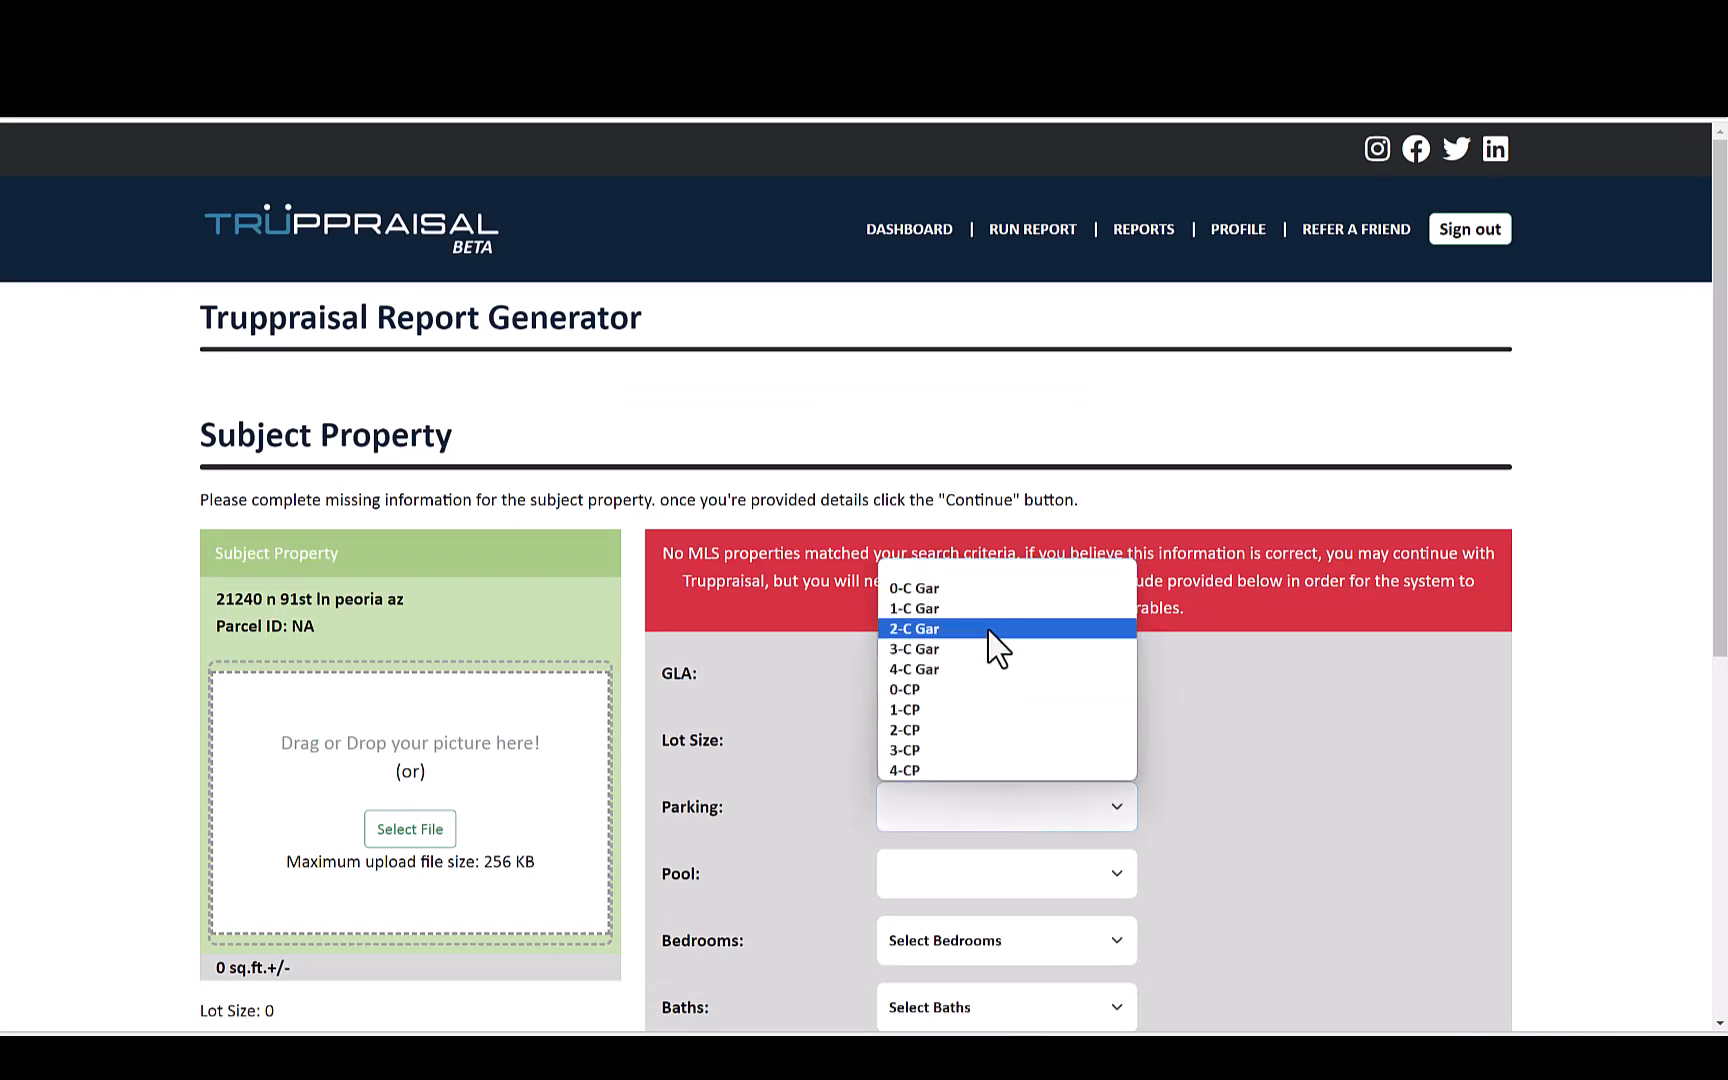
pyautogui.click(988, 630)
pyautogui.click(1037, 874)
pyautogui.click(1030, 930)
# - Set the subject property to 4 bedrooms and 2.5 baths
pyautogui.scroll(-3, 1265, 937)
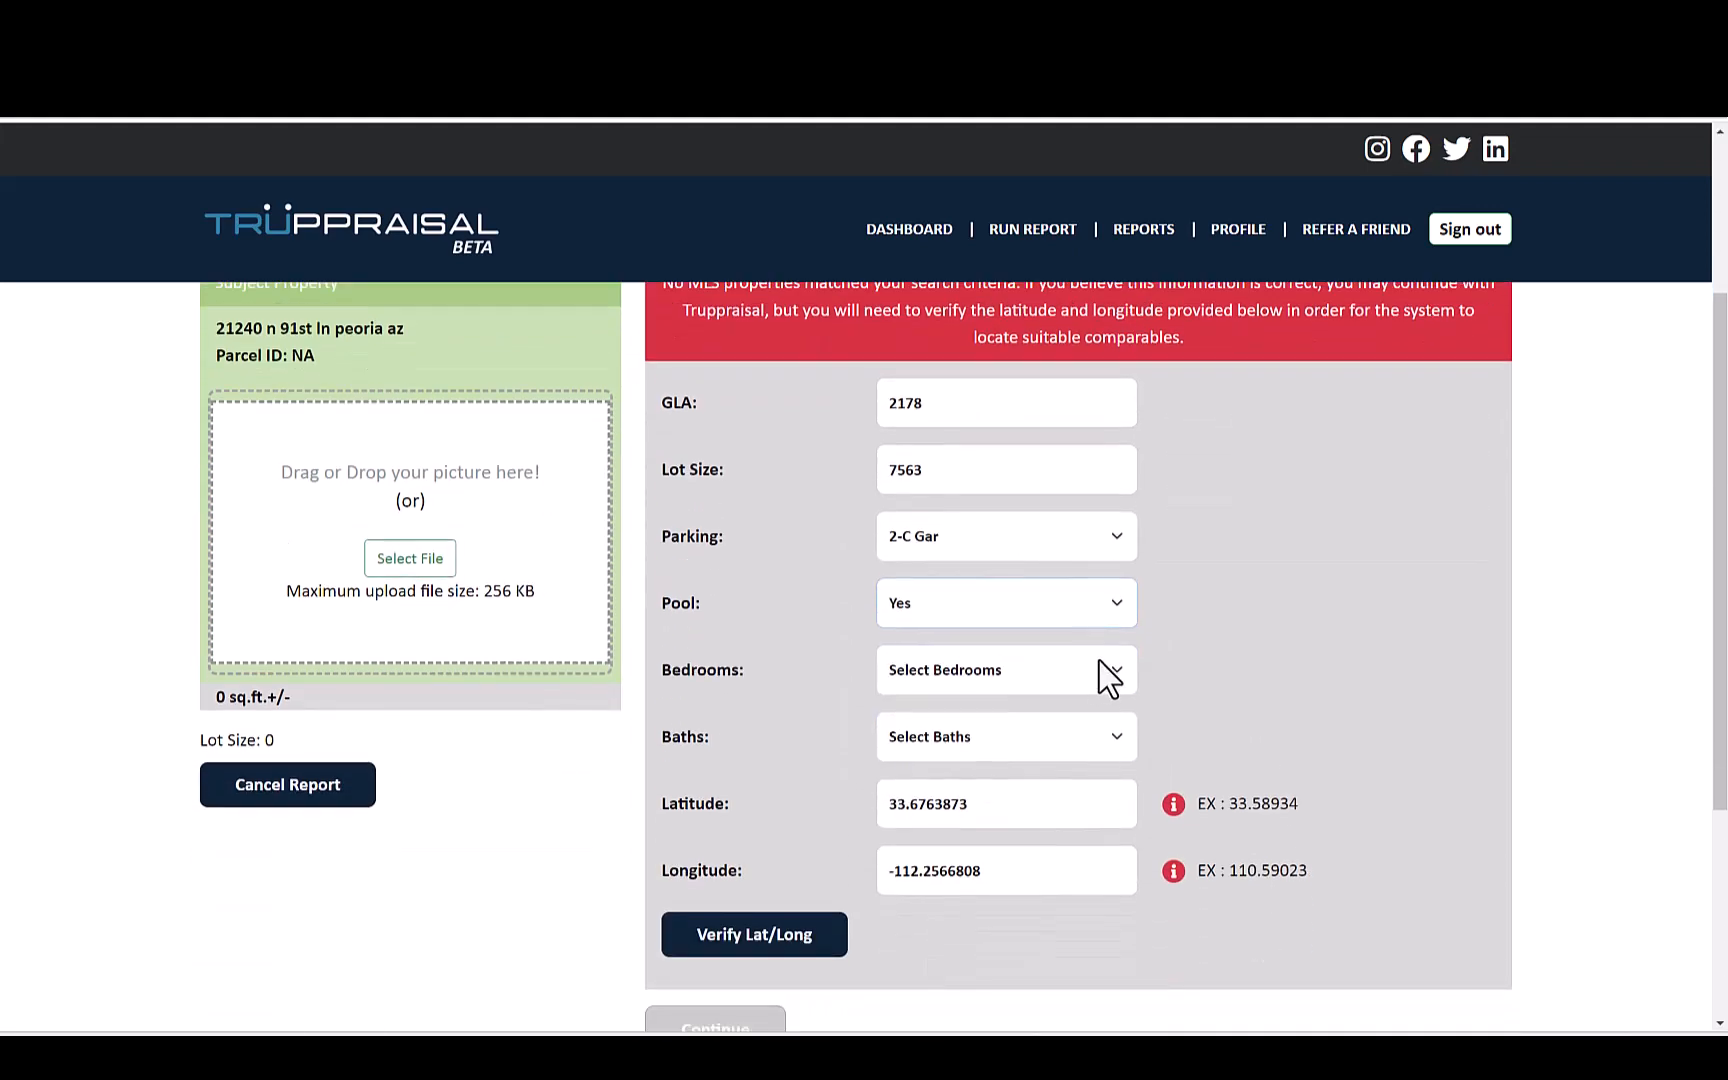
pyautogui.click(1099, 670)
pyautogui.click(1071, 781)
pyautogui.click(1074, 738)
pyautogui.click(955, 518)
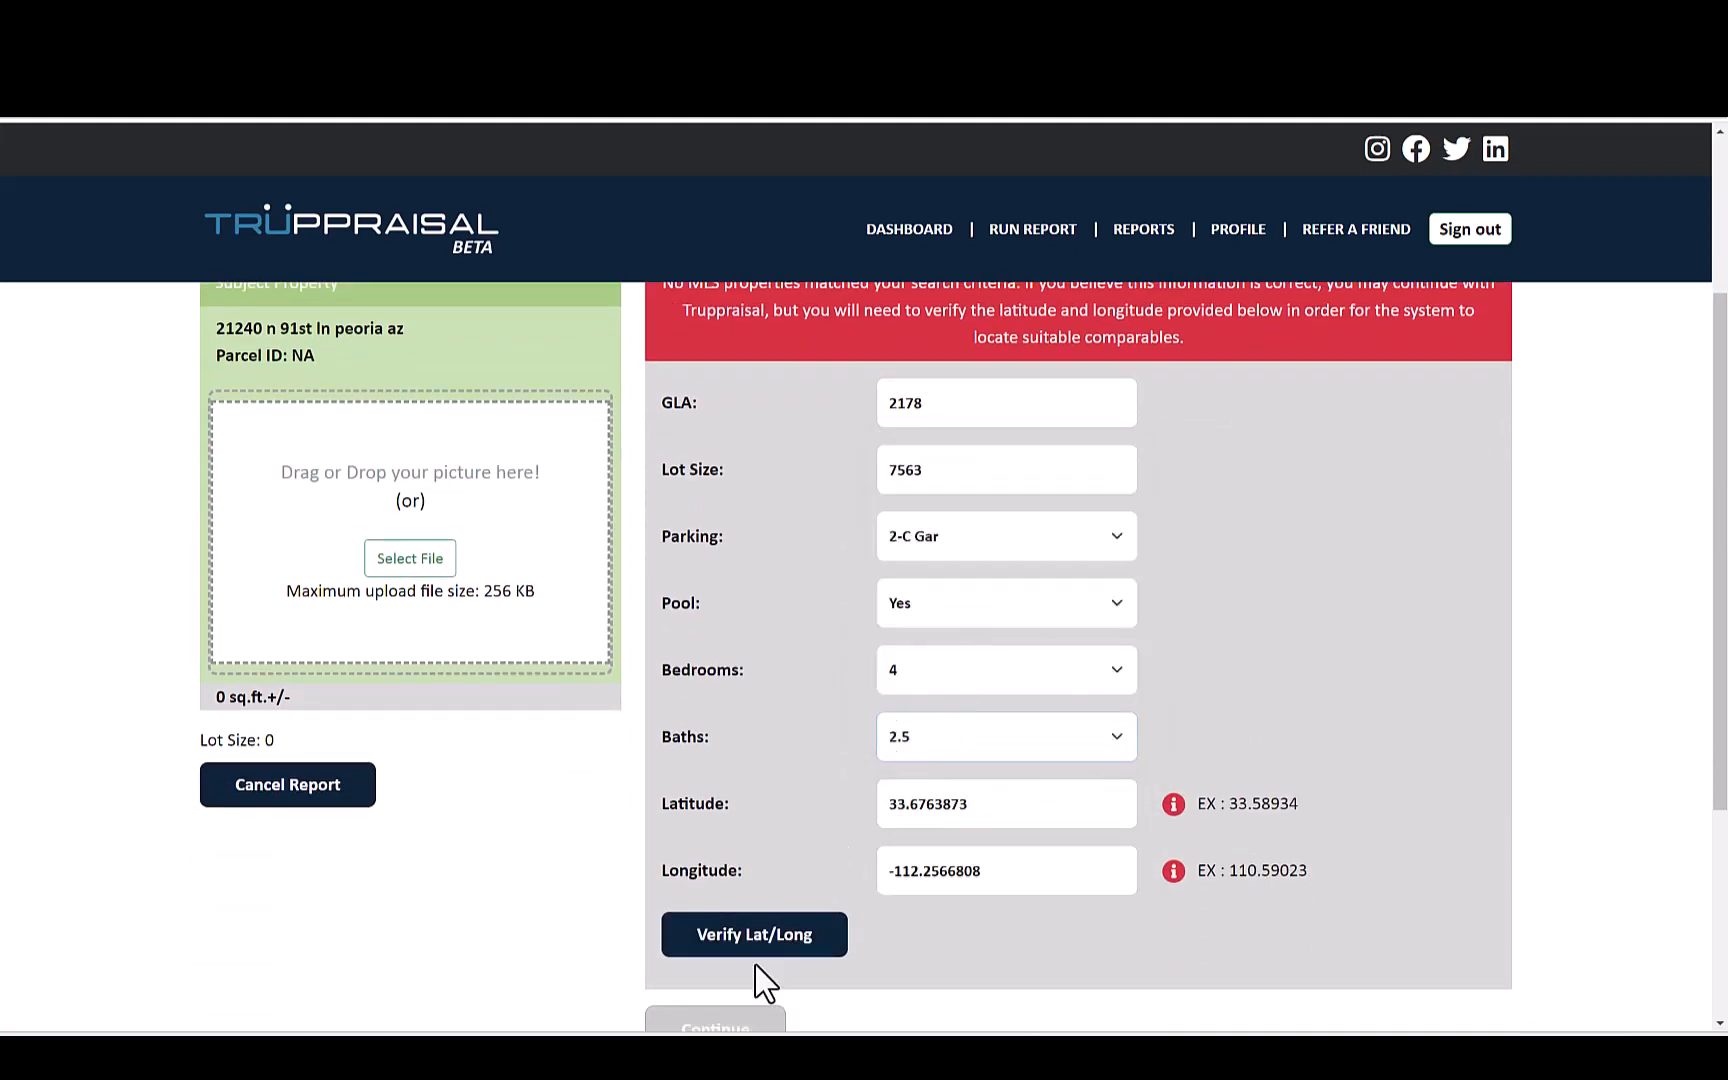
# - Verify the subject property's latitude and longitude, accept the matched location and continue with the report
pyautogui.click(768, 938)
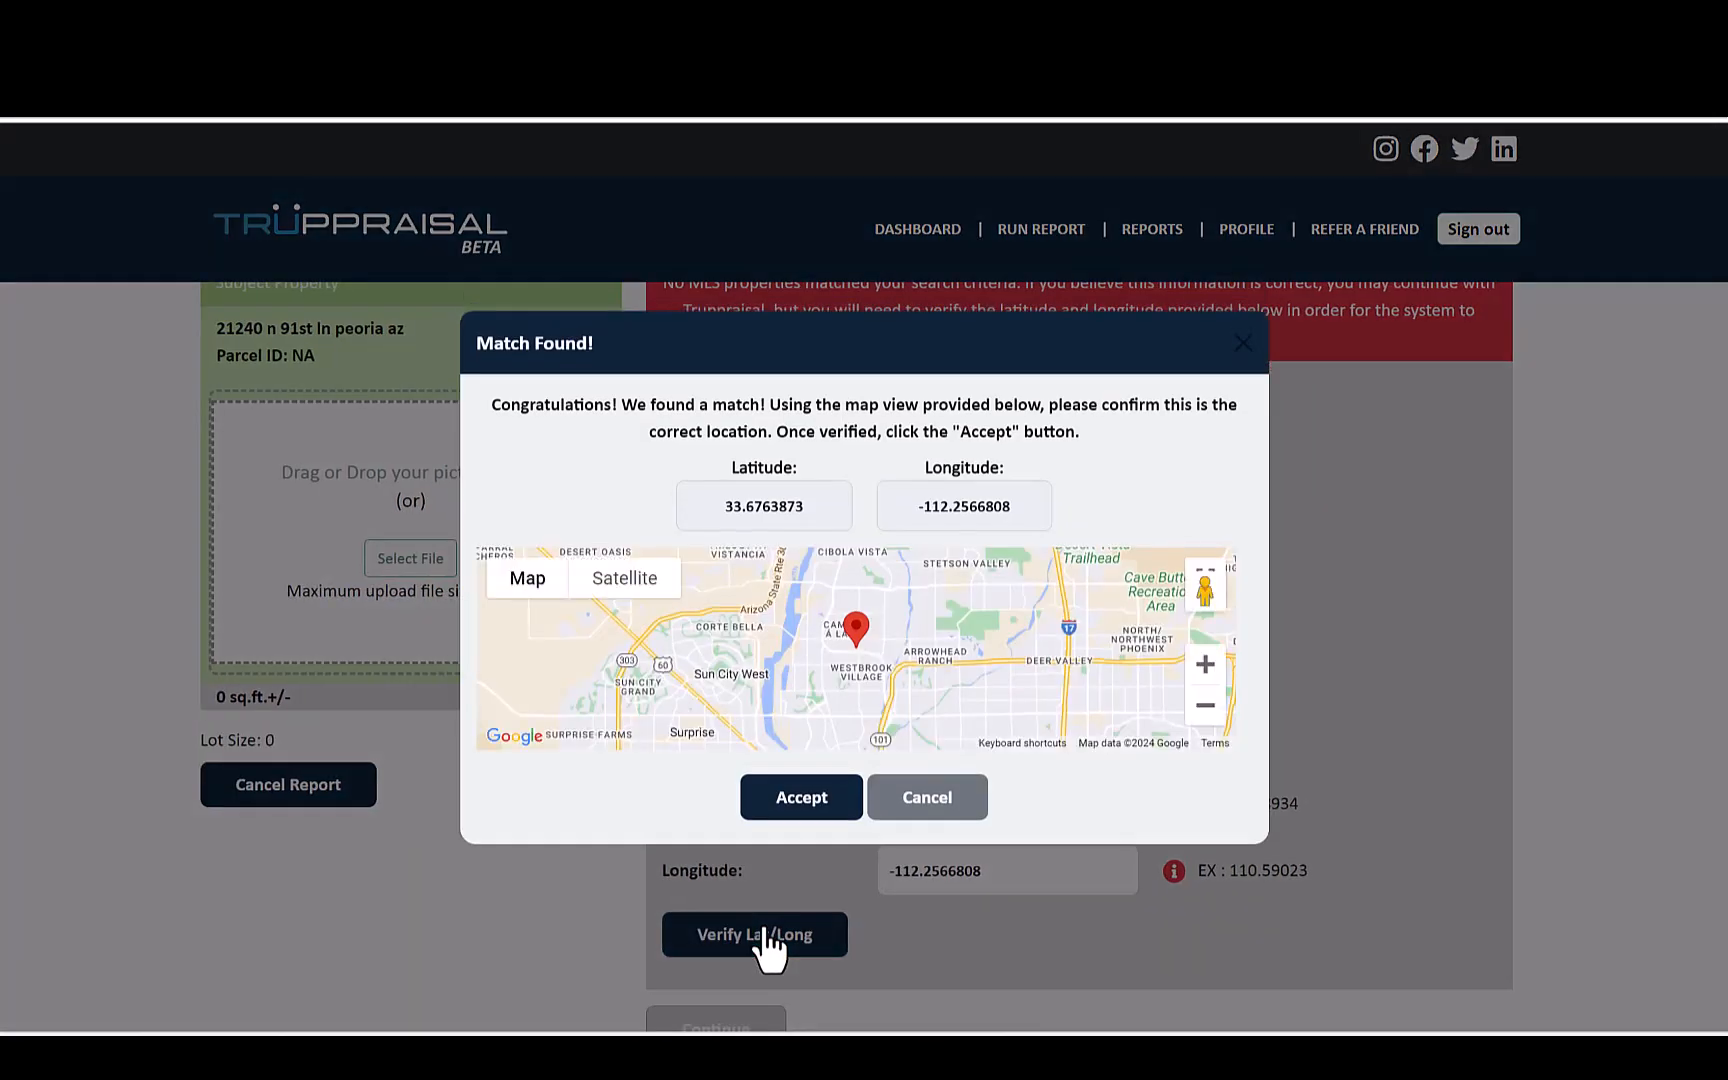
pyautogui.click(801, 800)
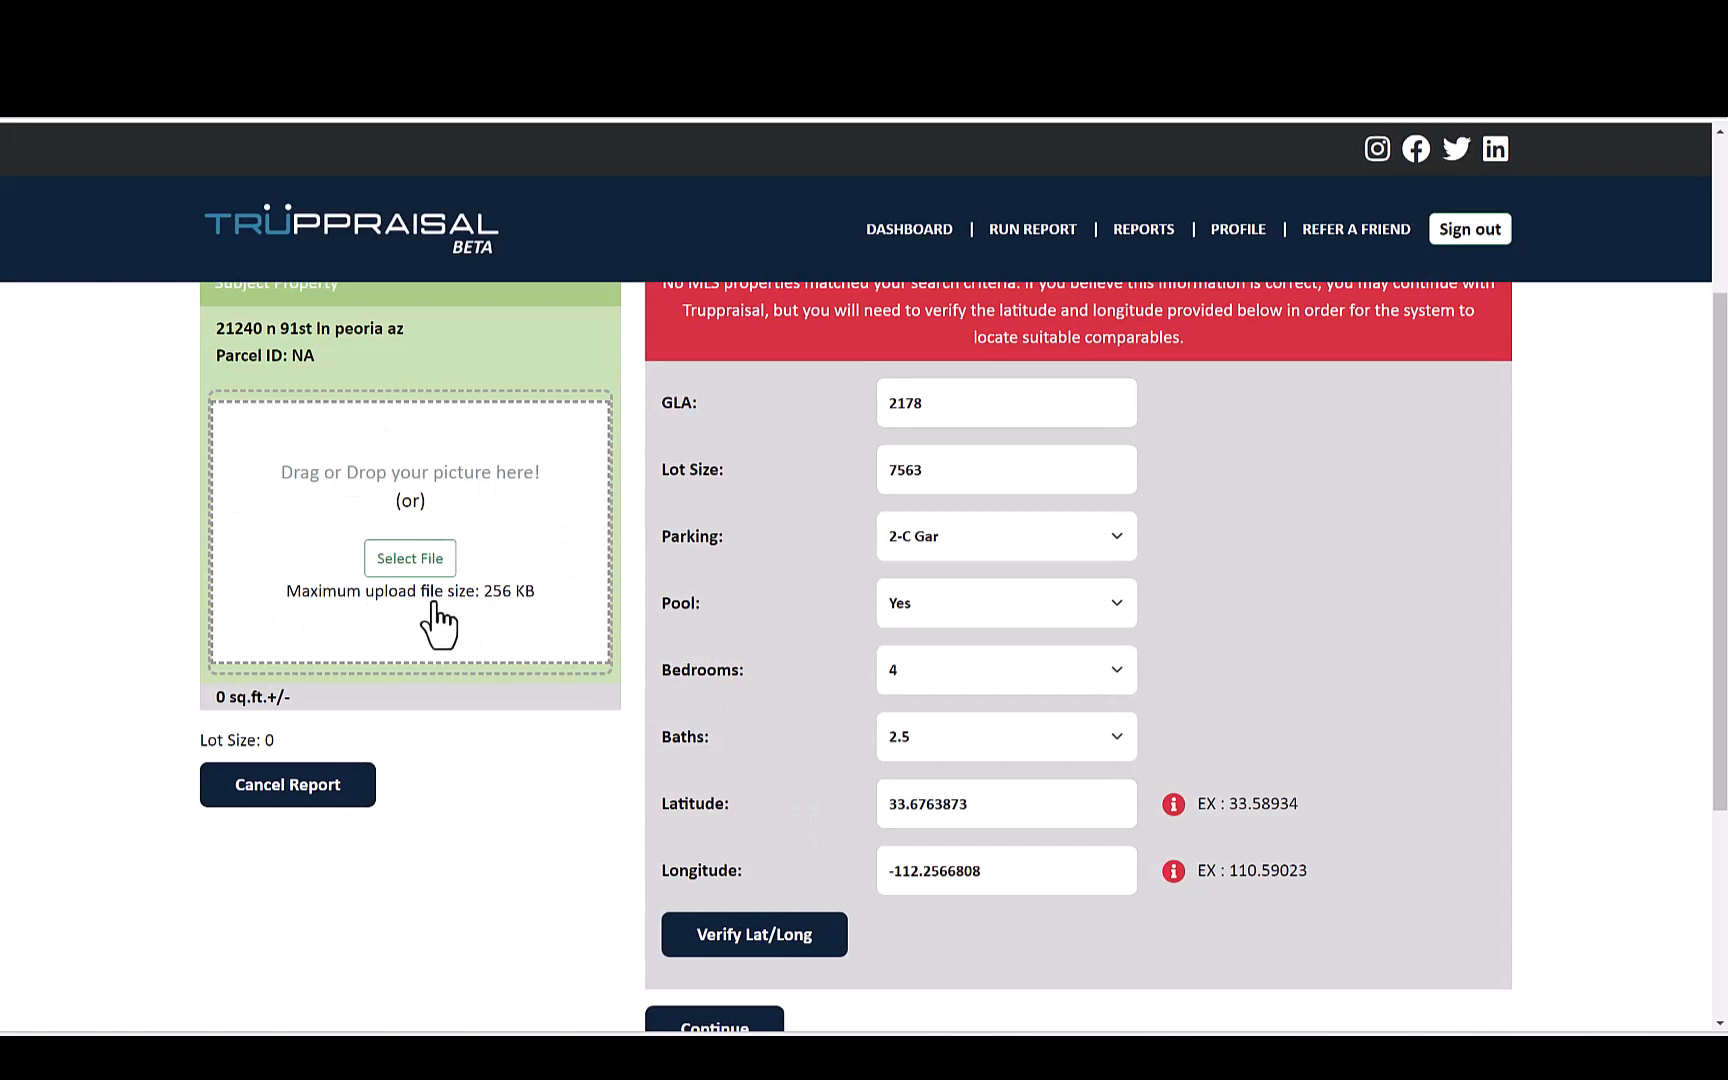
pyautogui.scroll(-3, 550, 840)
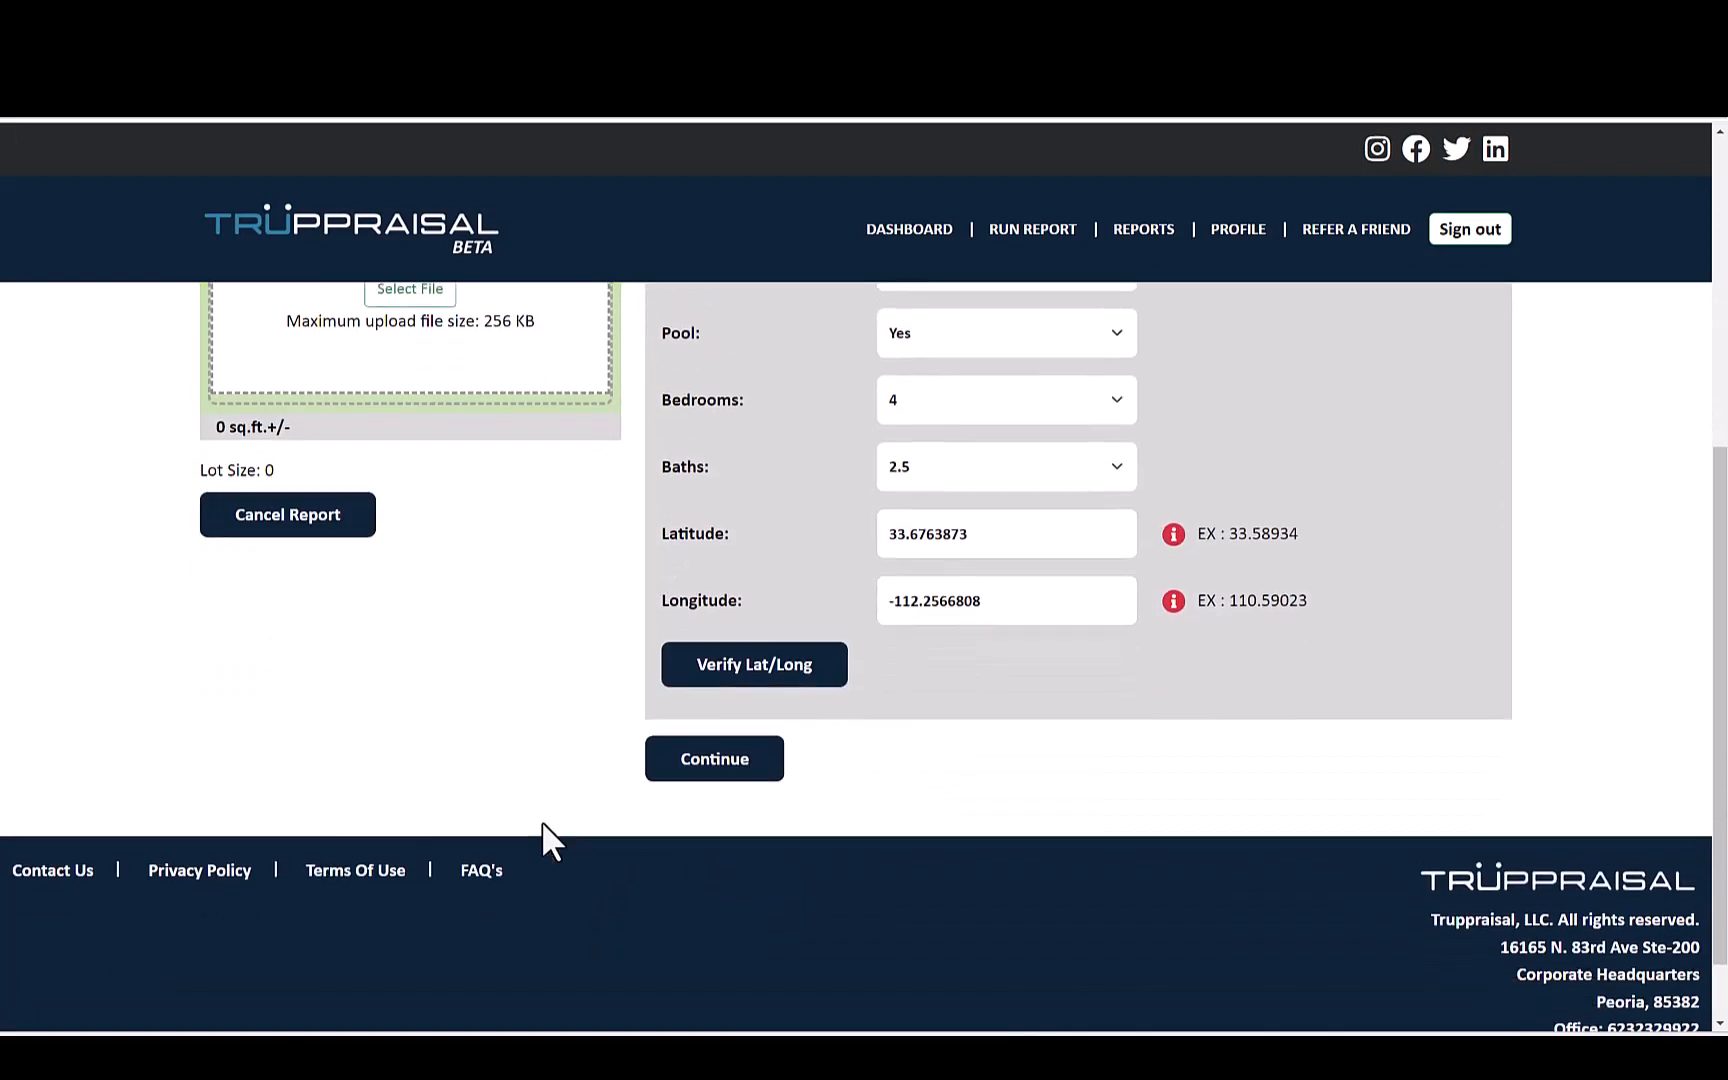
pyautogui.click(718, 774)
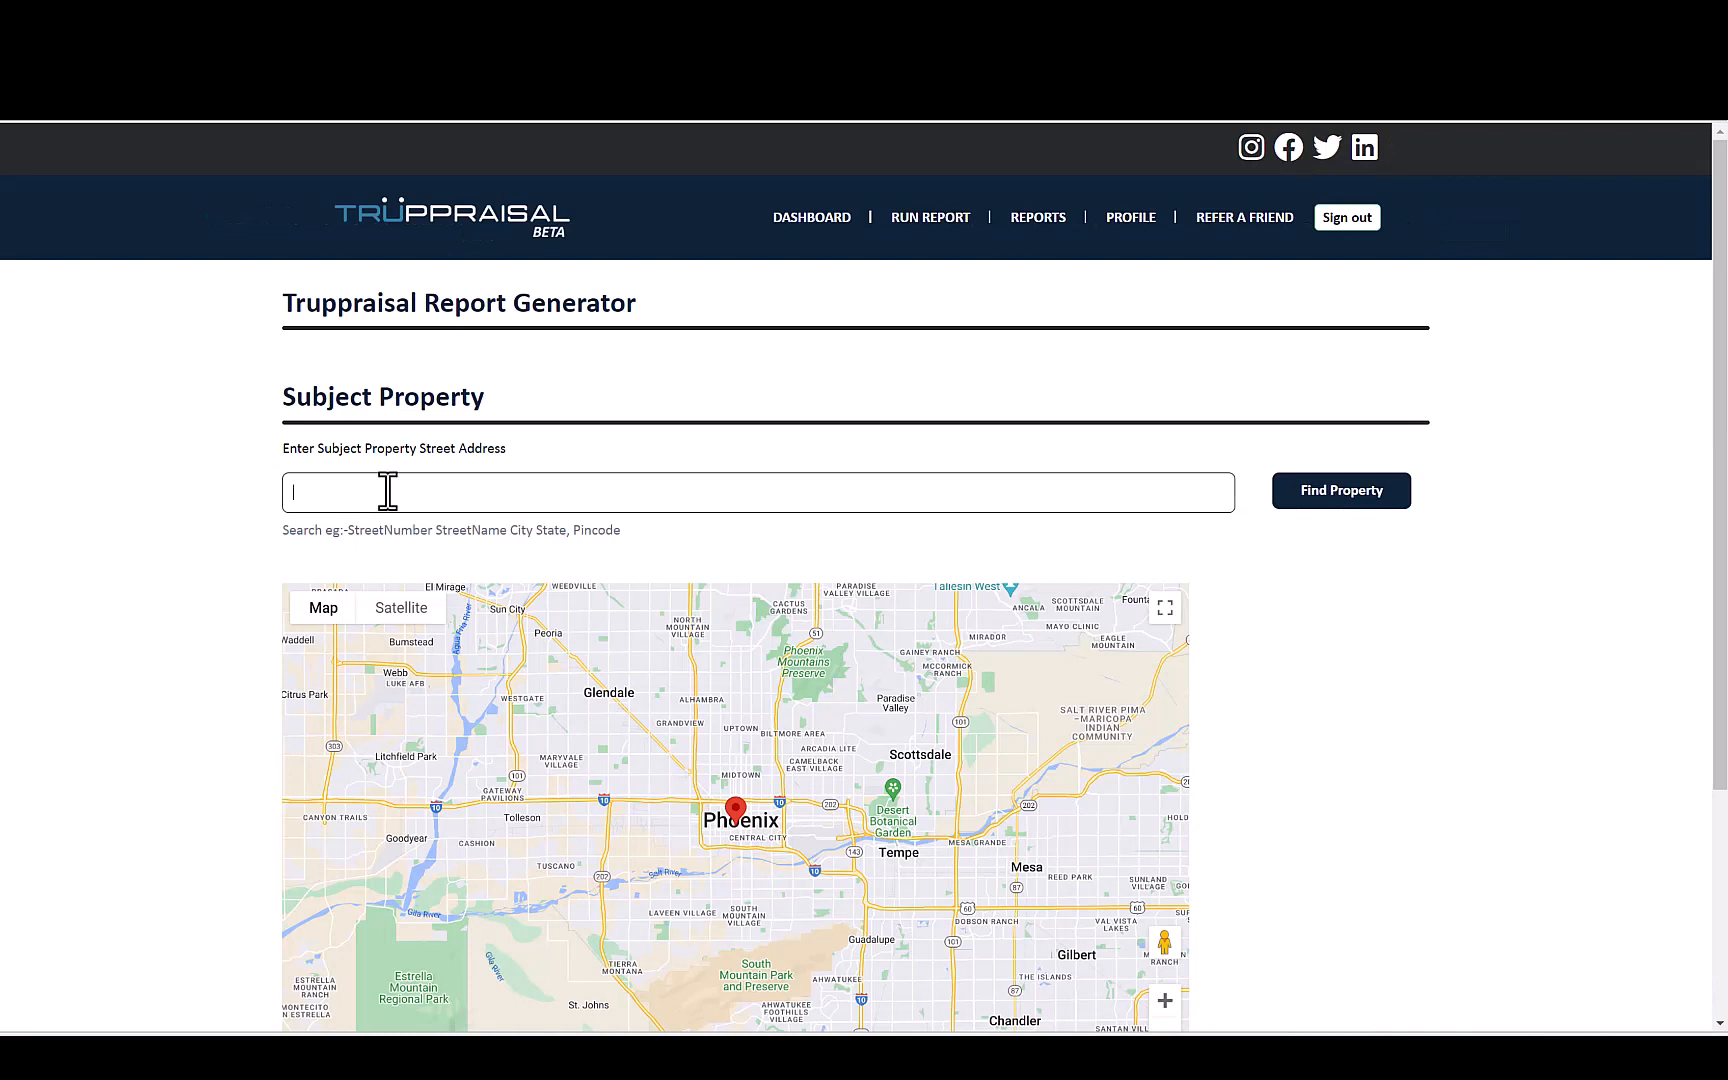
# - Look up a second subject property by choosing its suggested Mesa address, and continue with its prefilled report requirements
pyautogui.click(388, 491)
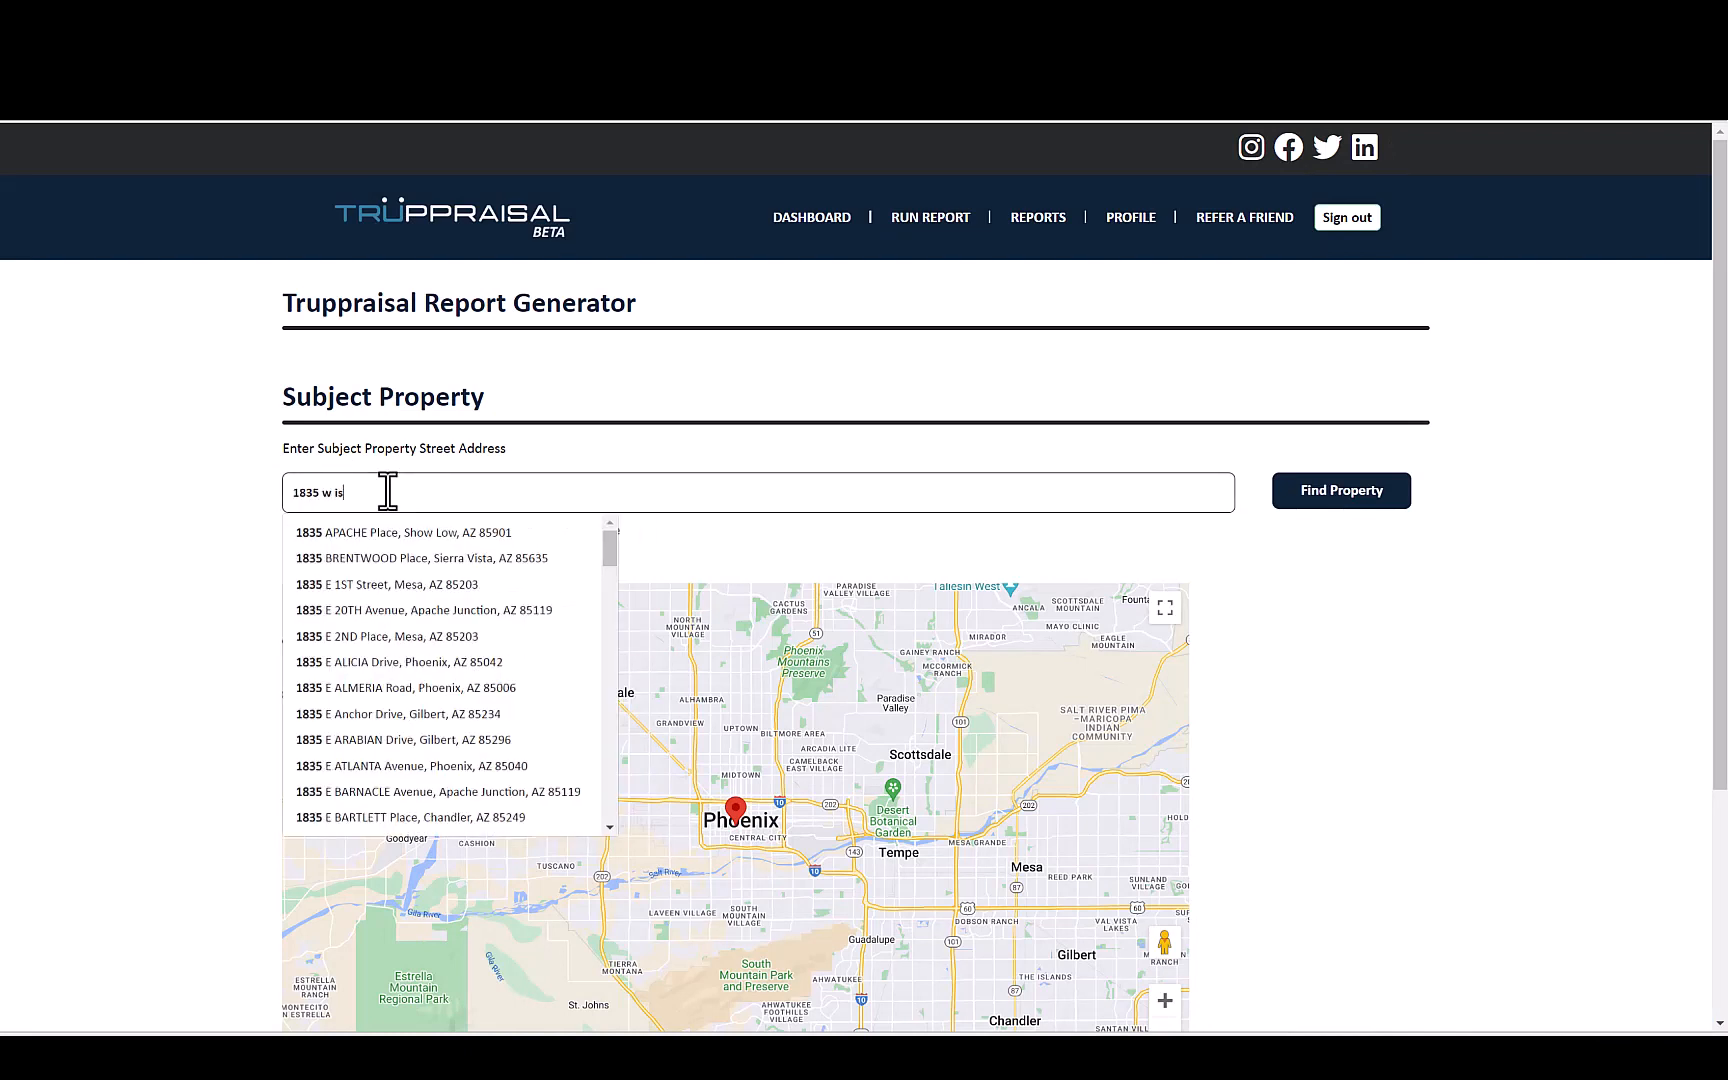
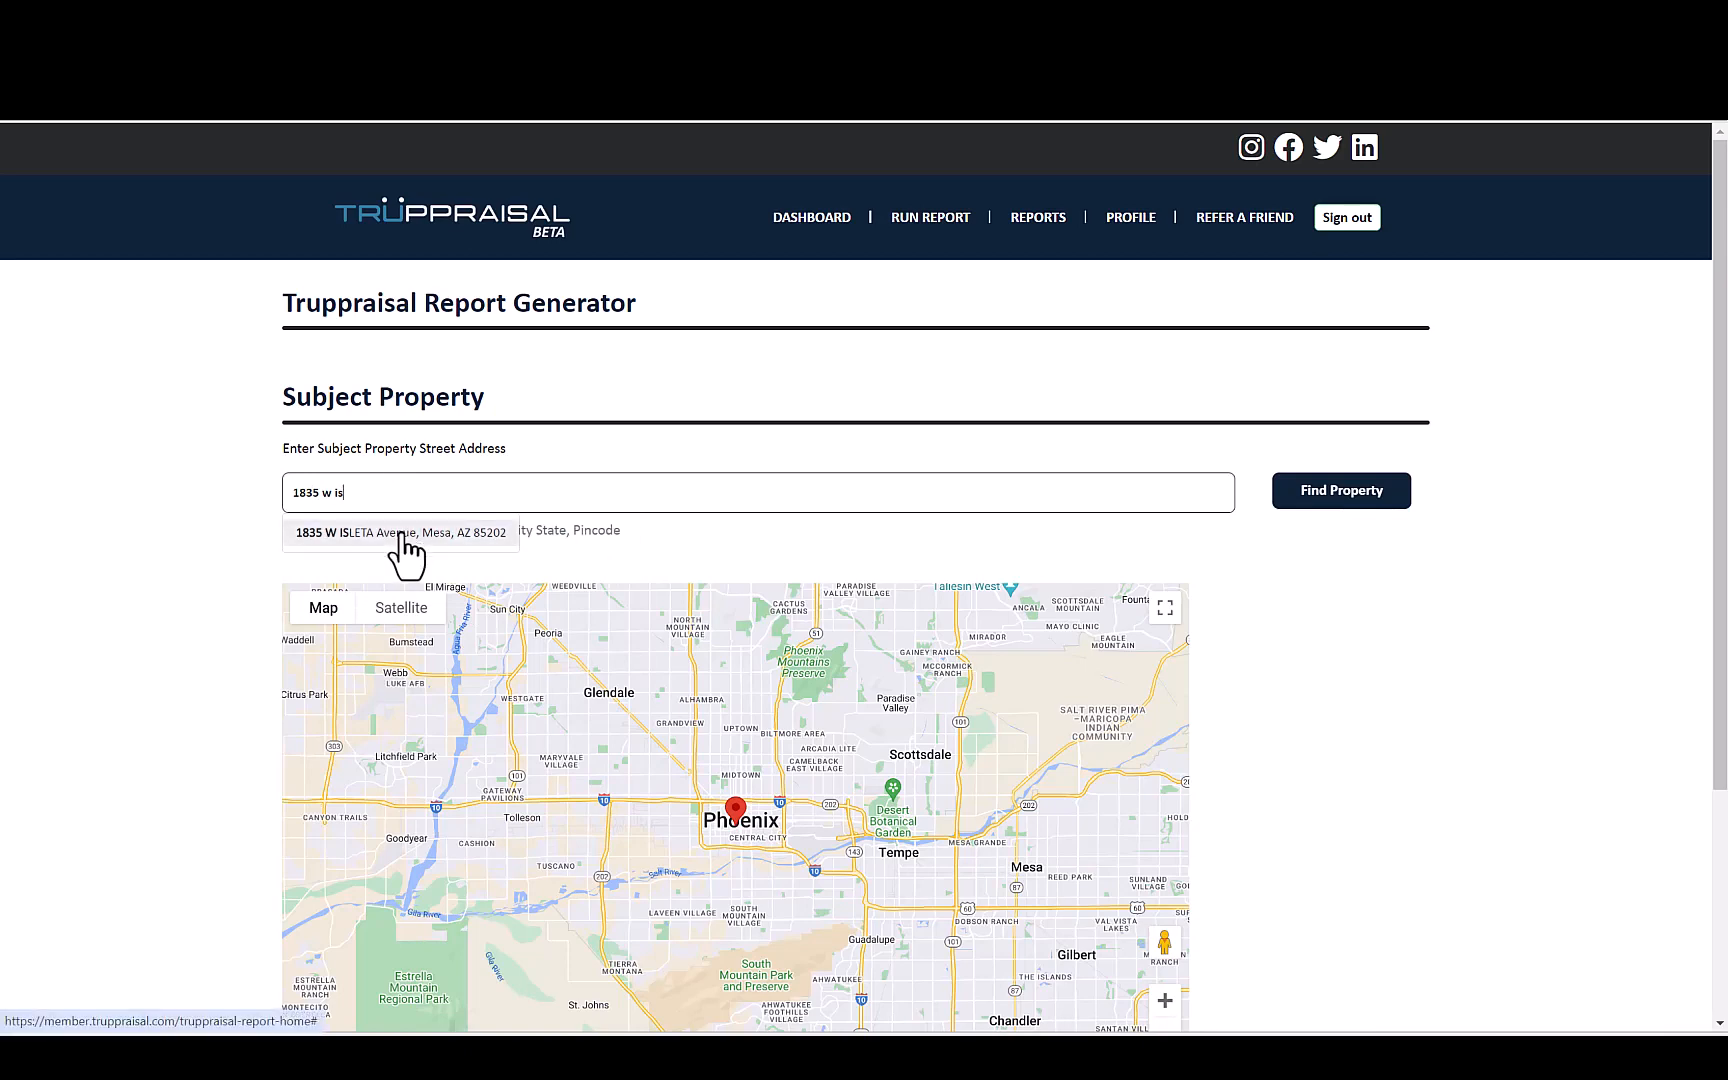
pyautogui.click(400, 540)
pyautogui.click(1315, 491)
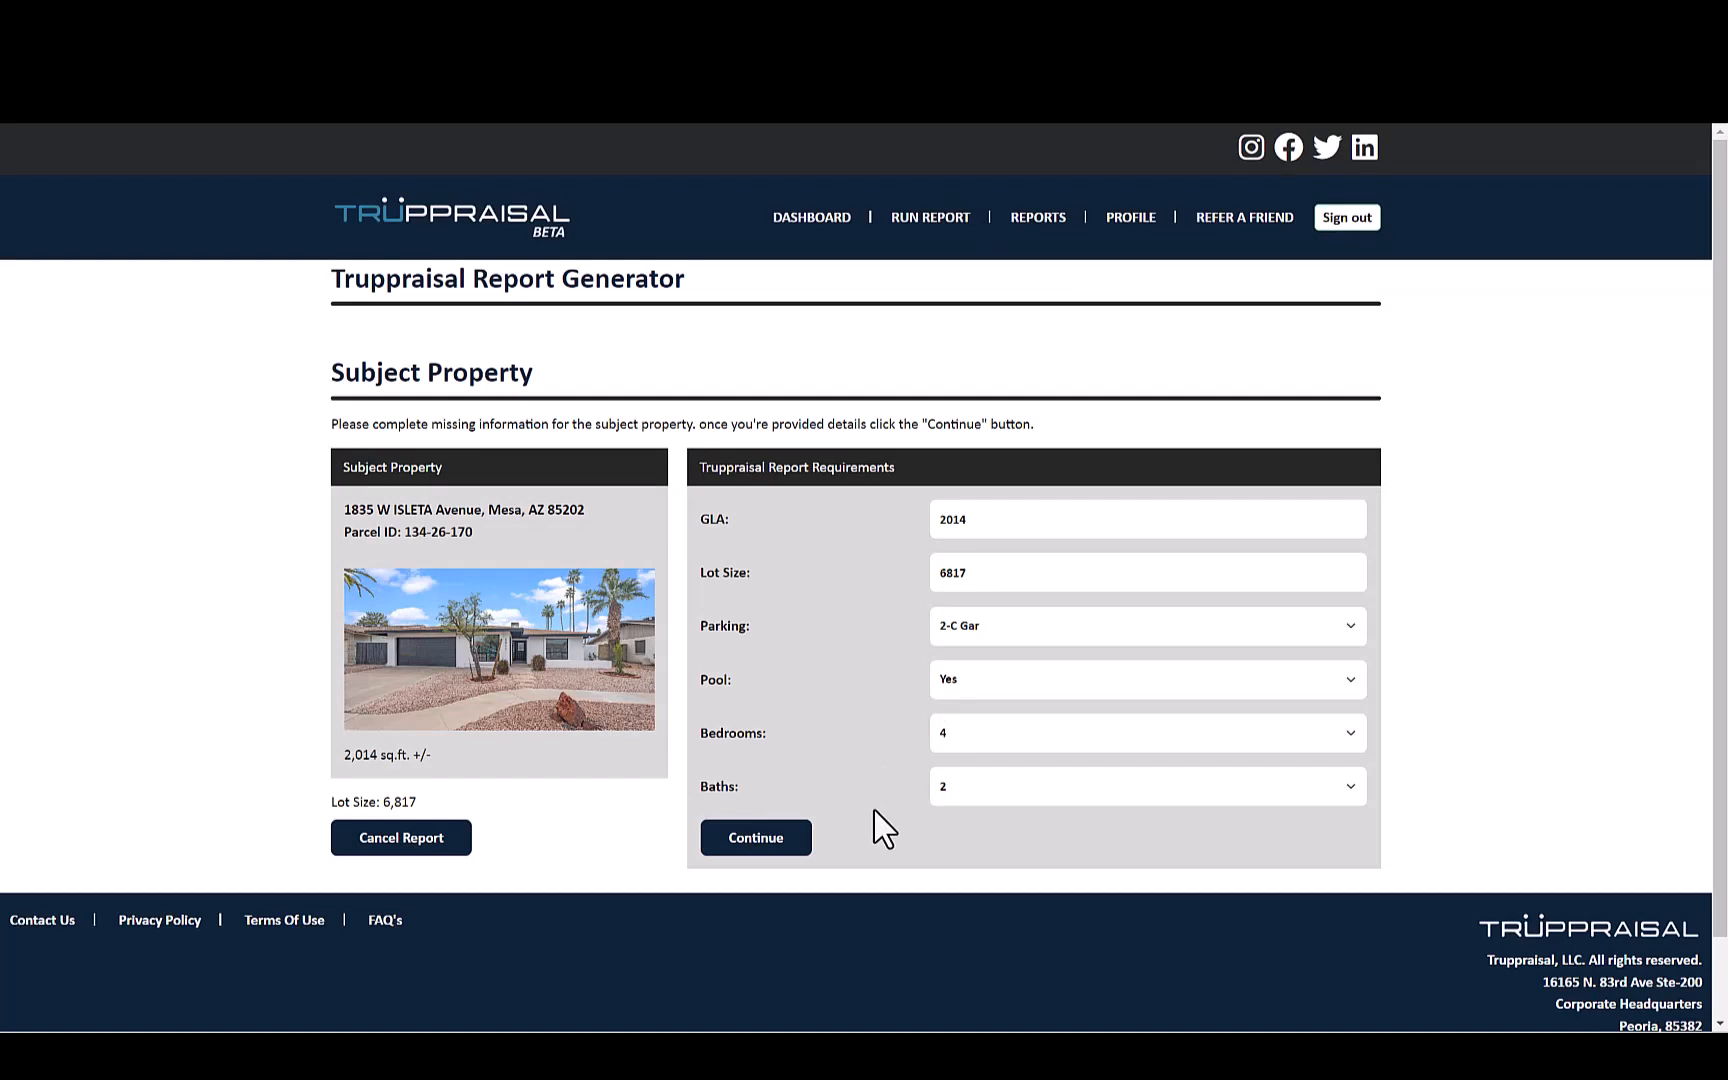
pyautogui.click(753, 840)
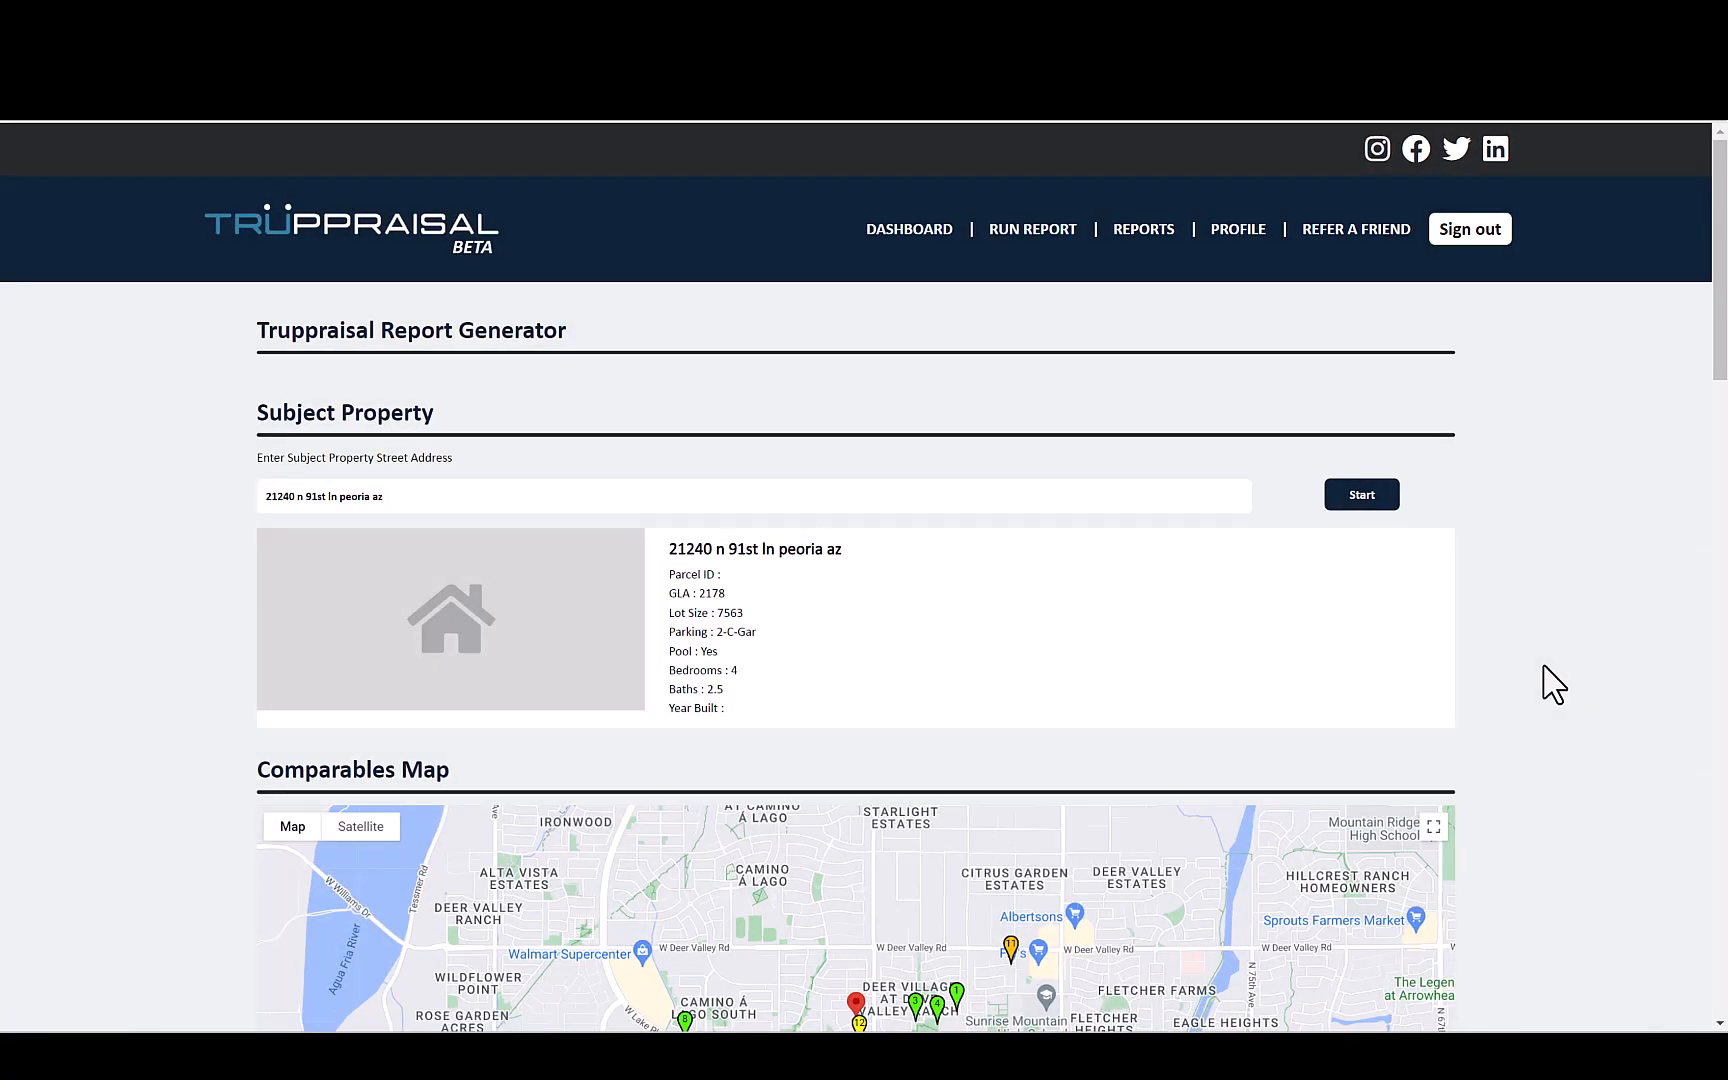
# - Examine the area around the subject property on the comparables map in close-up satellite view
pyautogui.scroll(-3, 1553, 685)
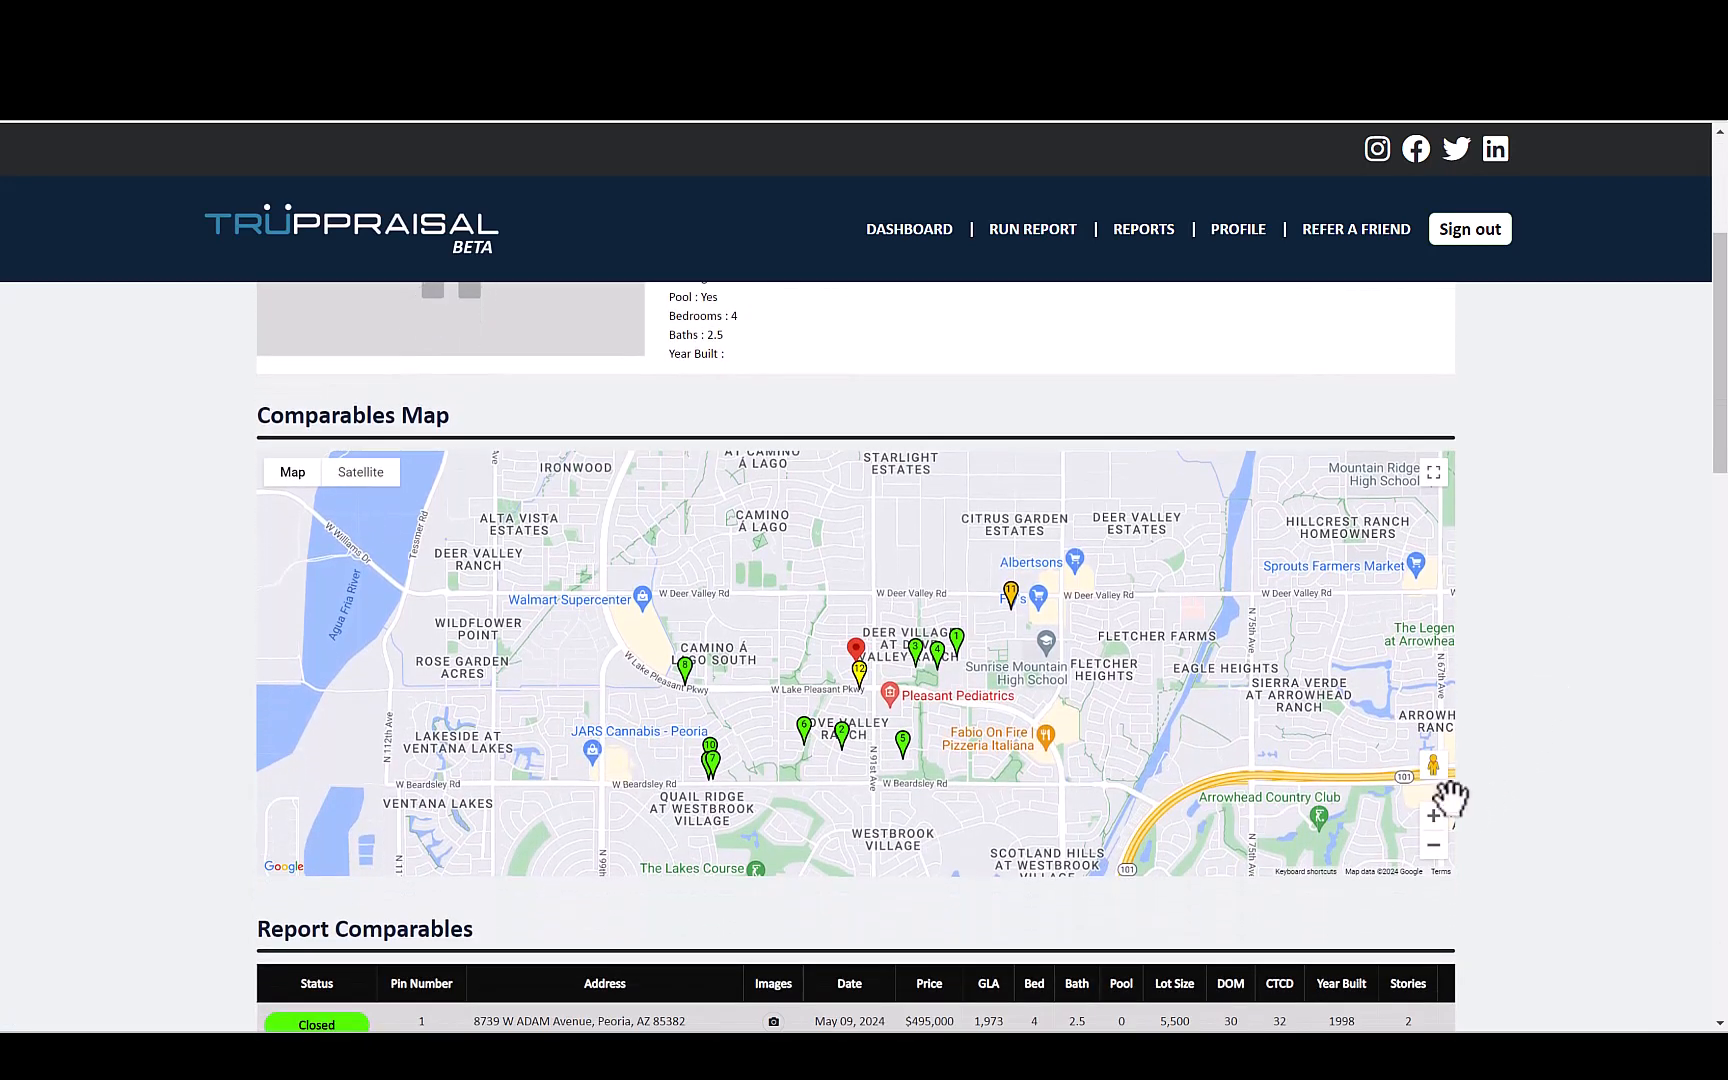
pyautogui.click(1433, 818)
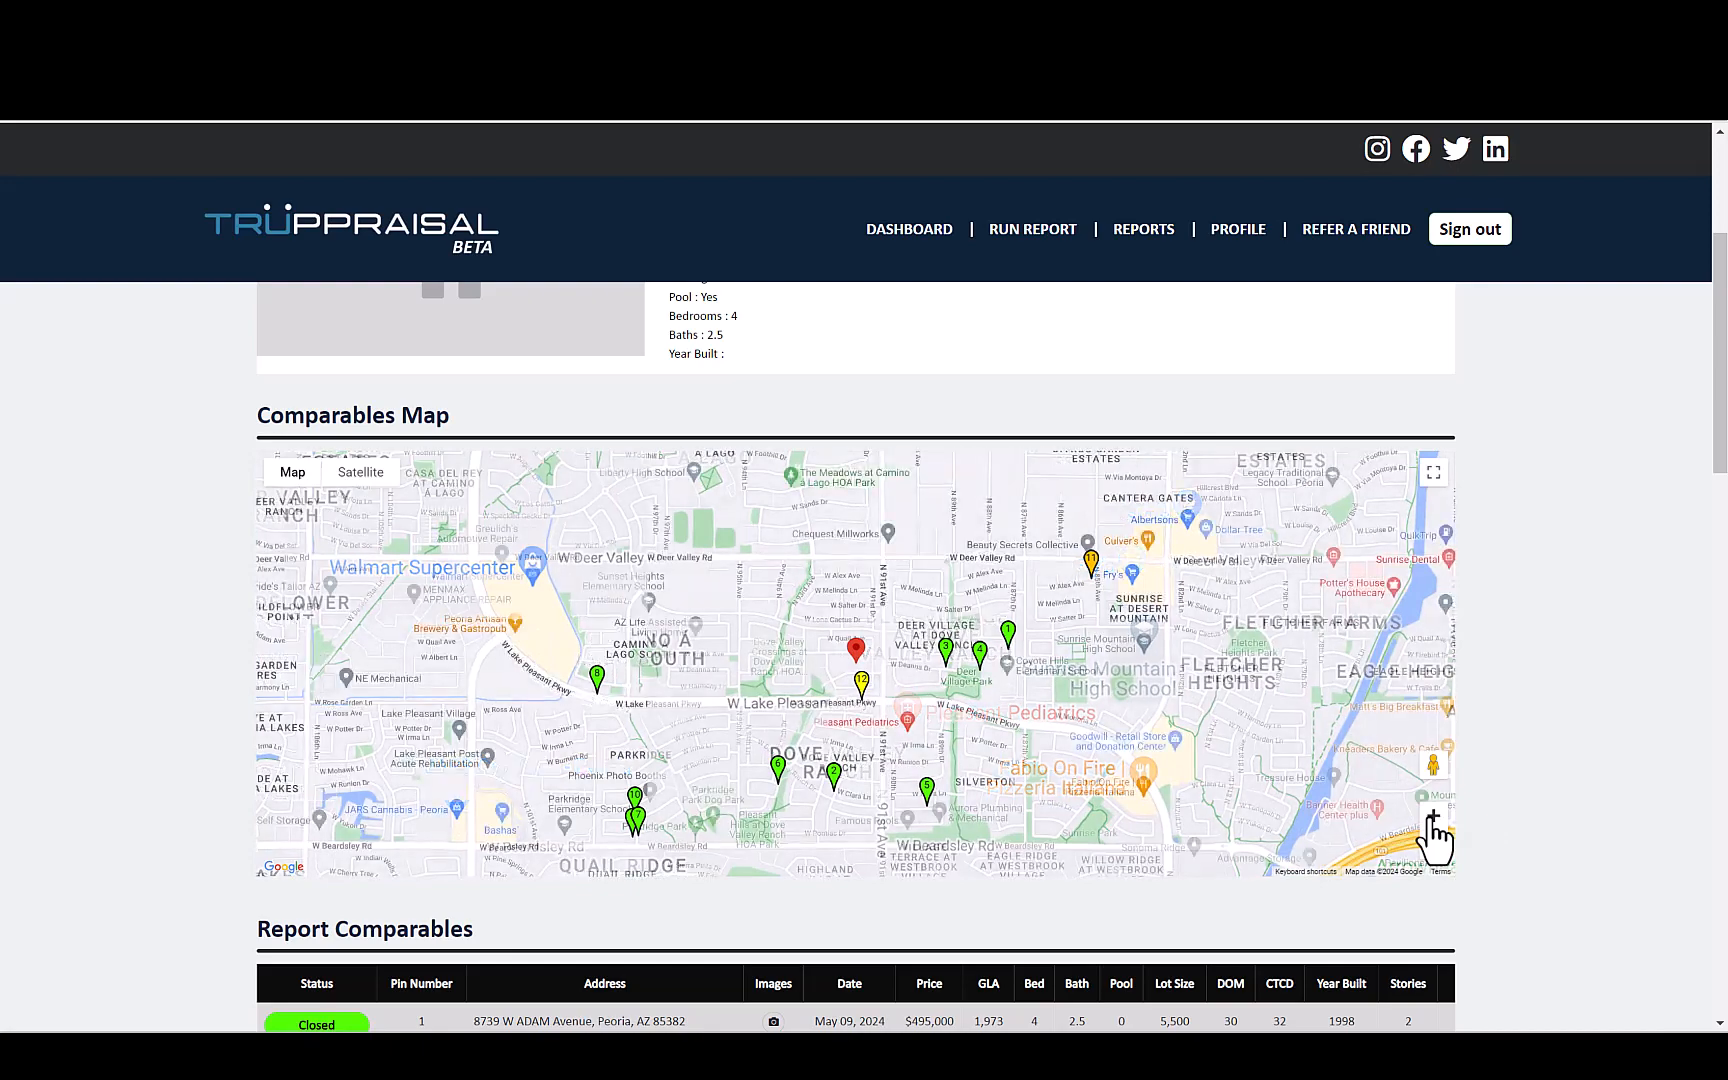
pyautogui.click(373, 478)
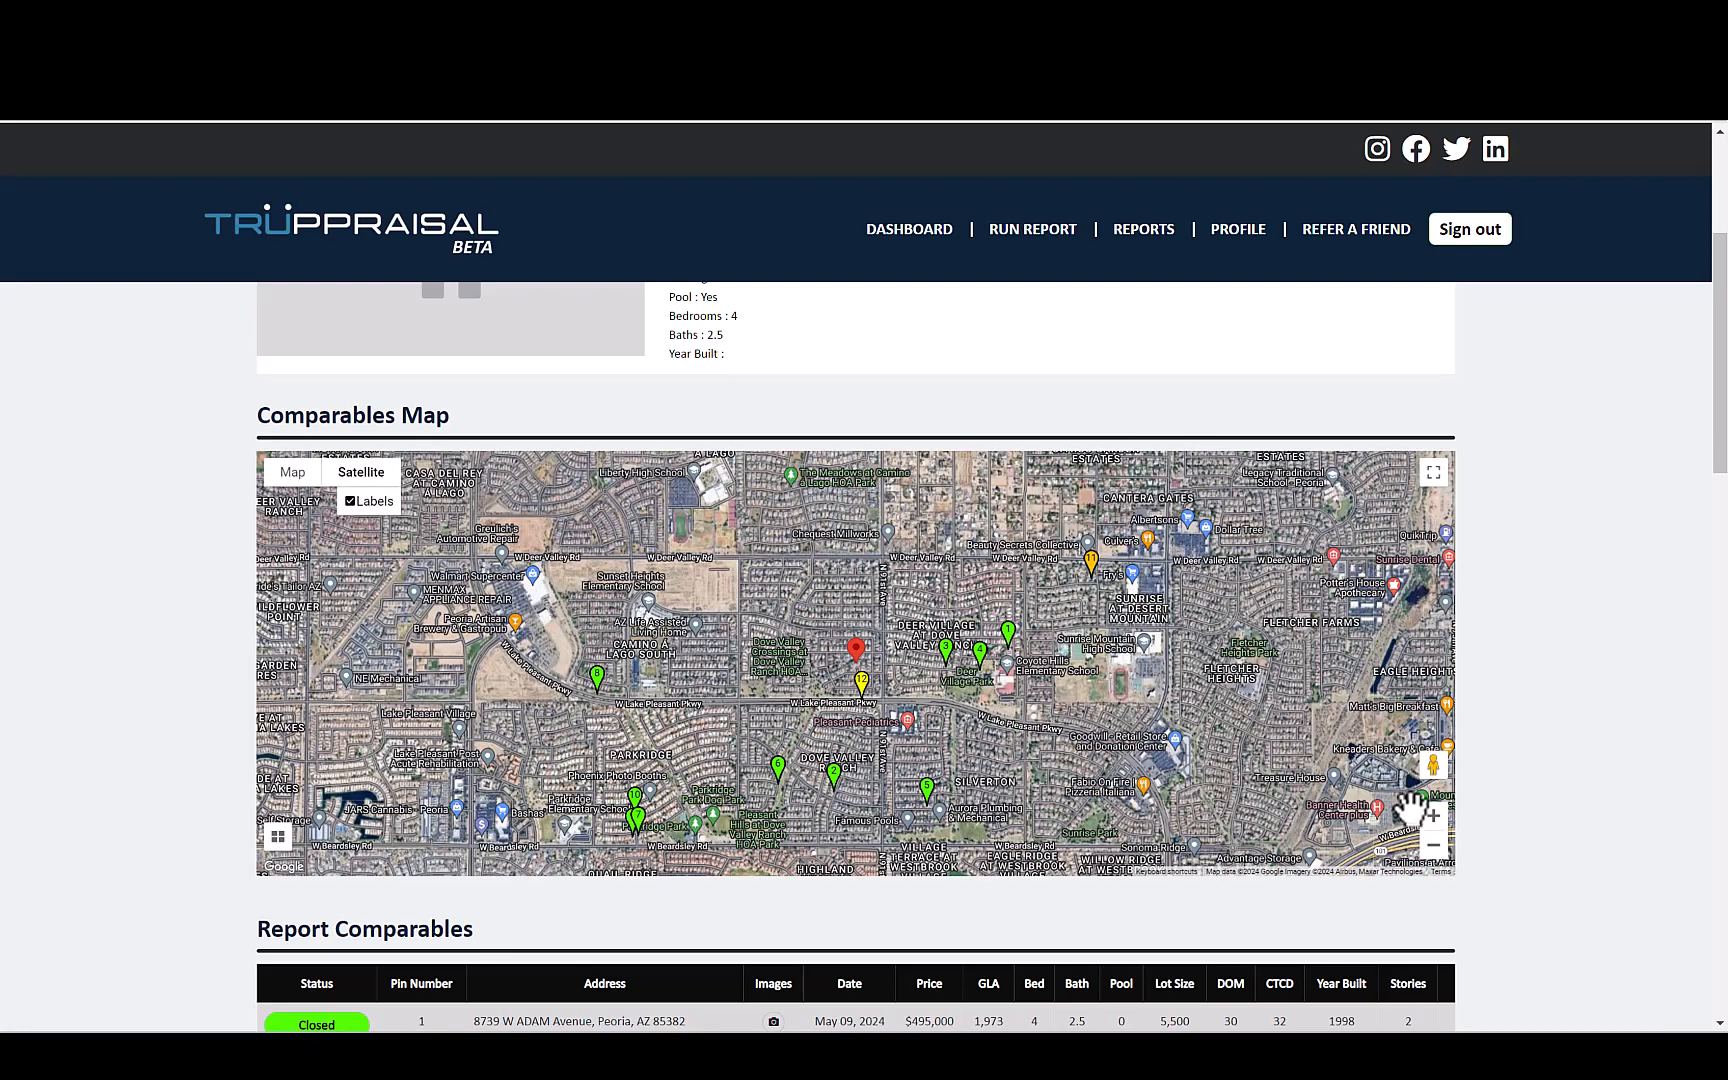
pyautogui.click(1432, 820)
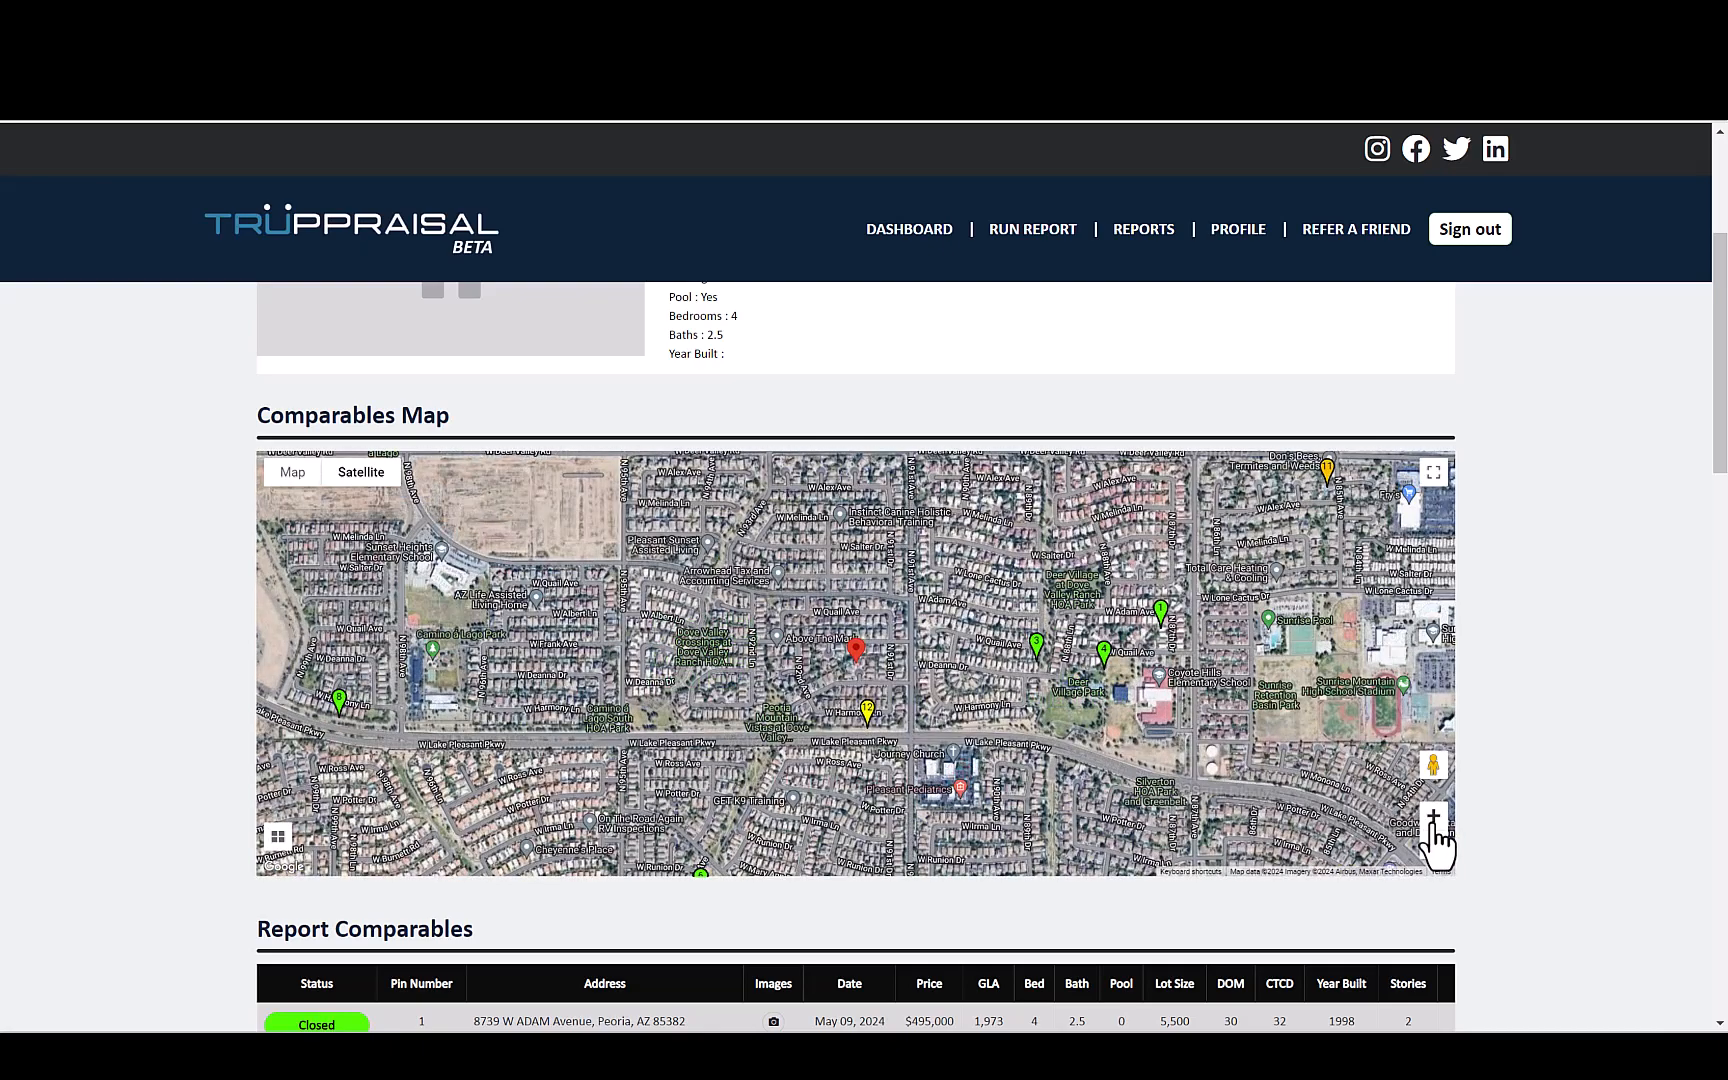
pyautogui.click(1432, 818)
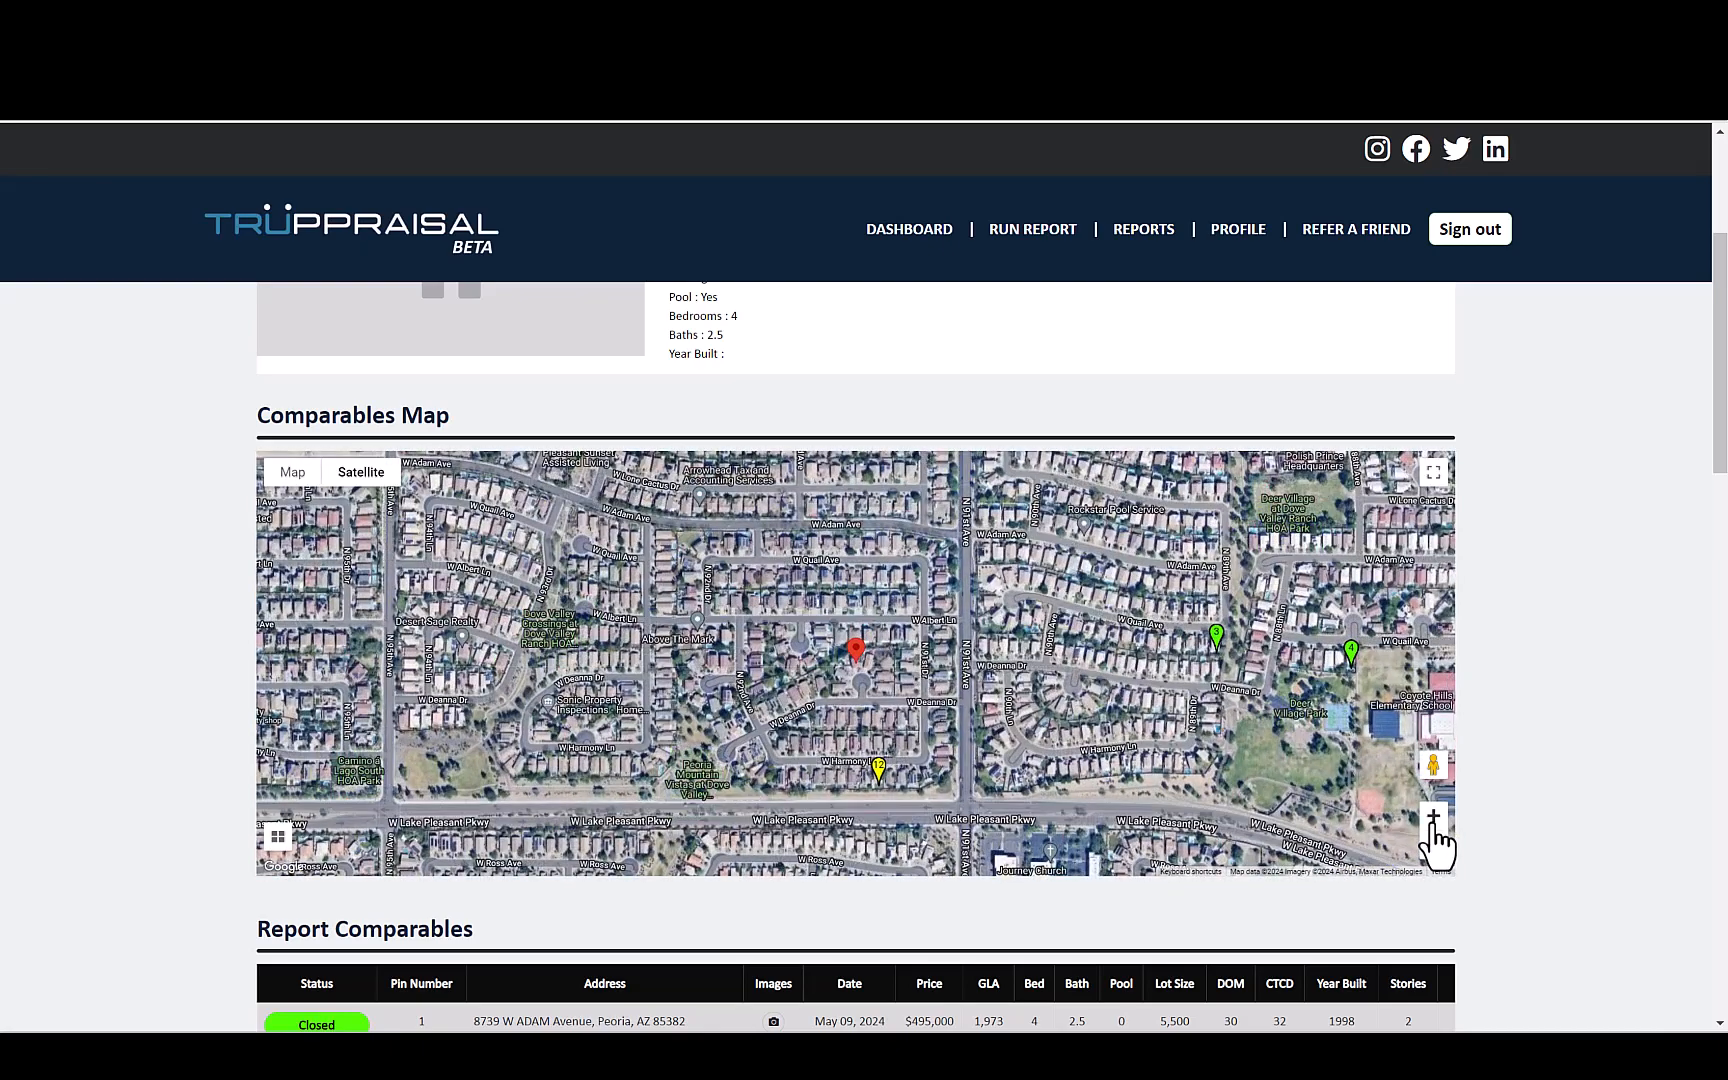
pyautogui.moveTo(980, 728); pyautogui.dragTo(976, 656)
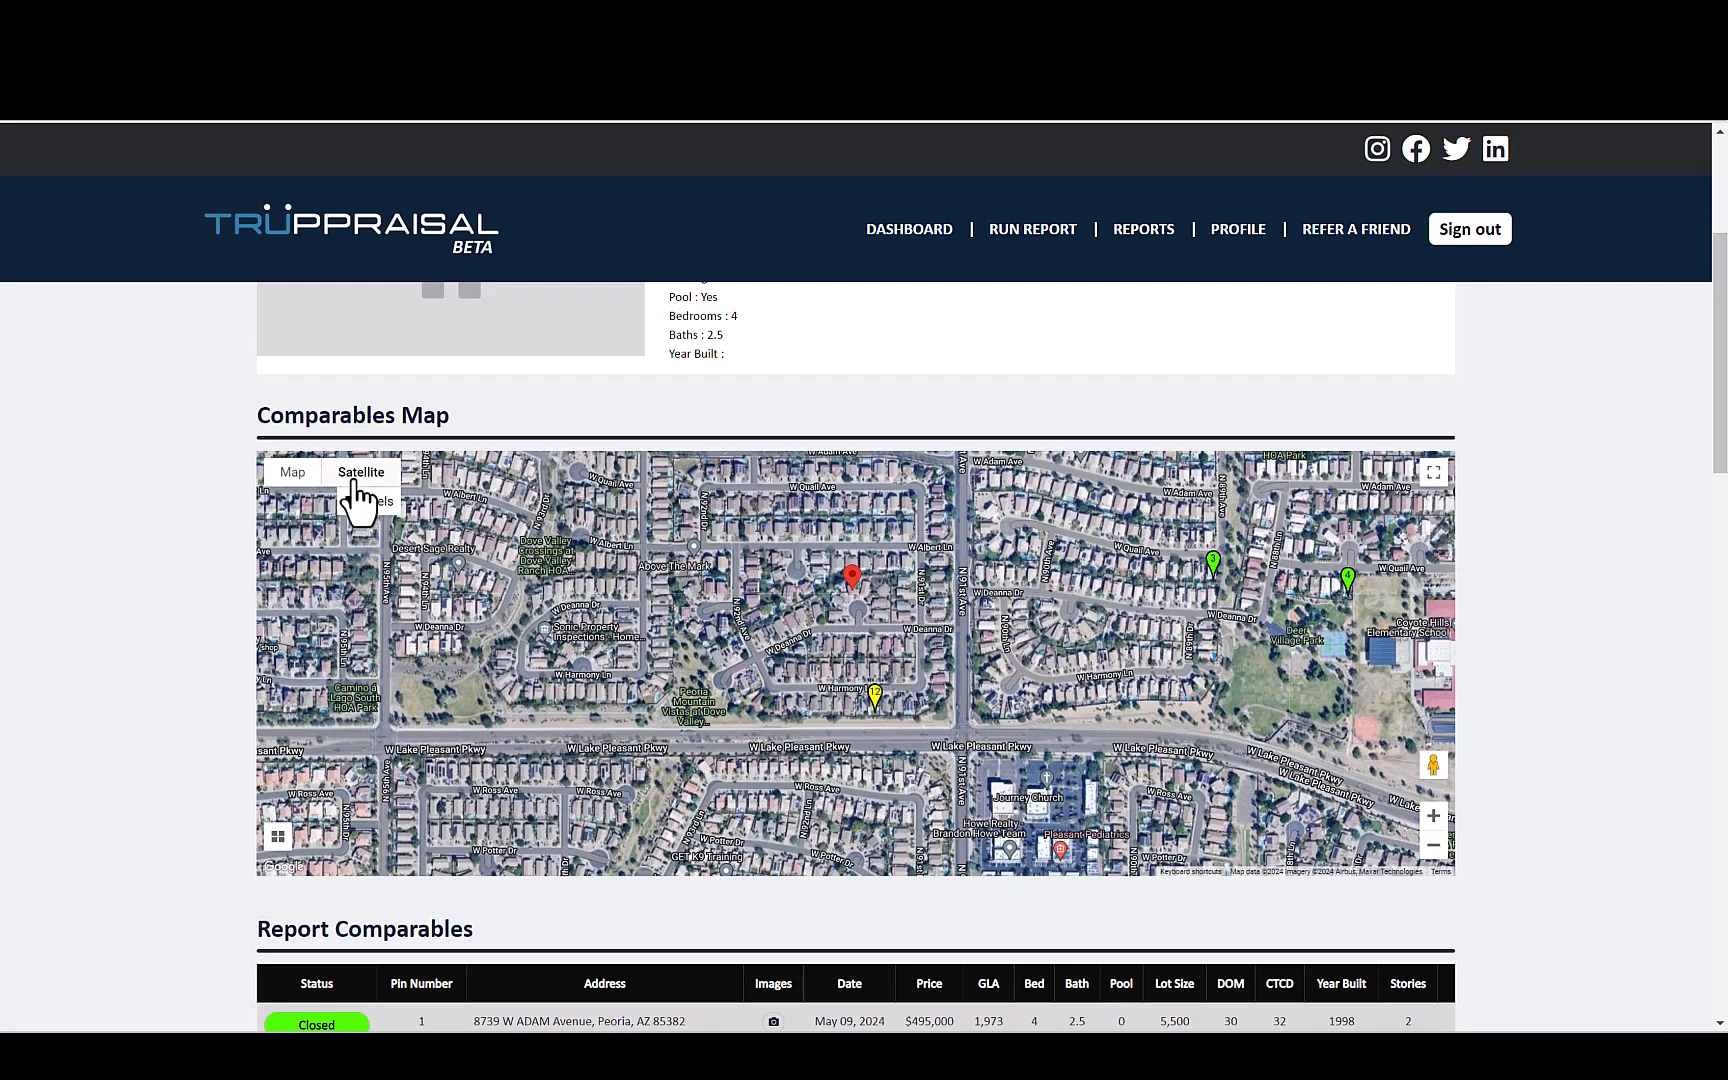
# - Return the comparables map to the standard map view and show all comparable pins around the subject property
pyautogui.click(292, 474)
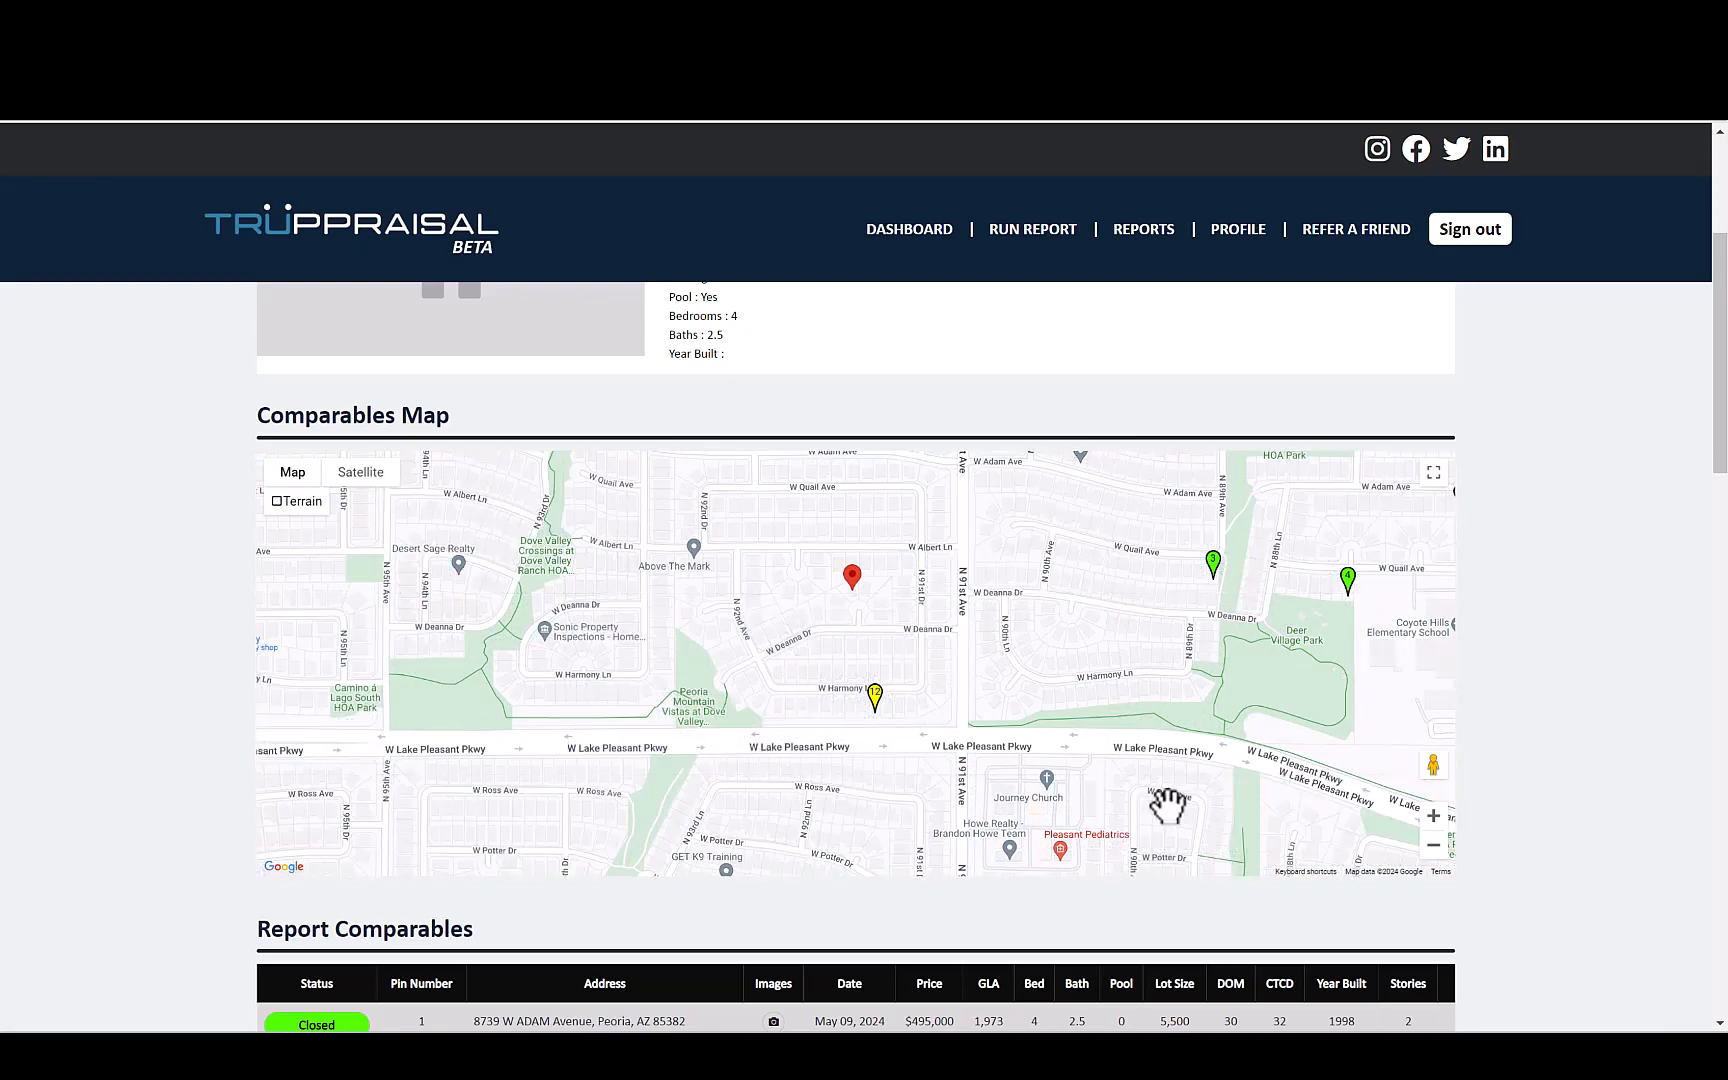
pyautogui.click(1433, 846)
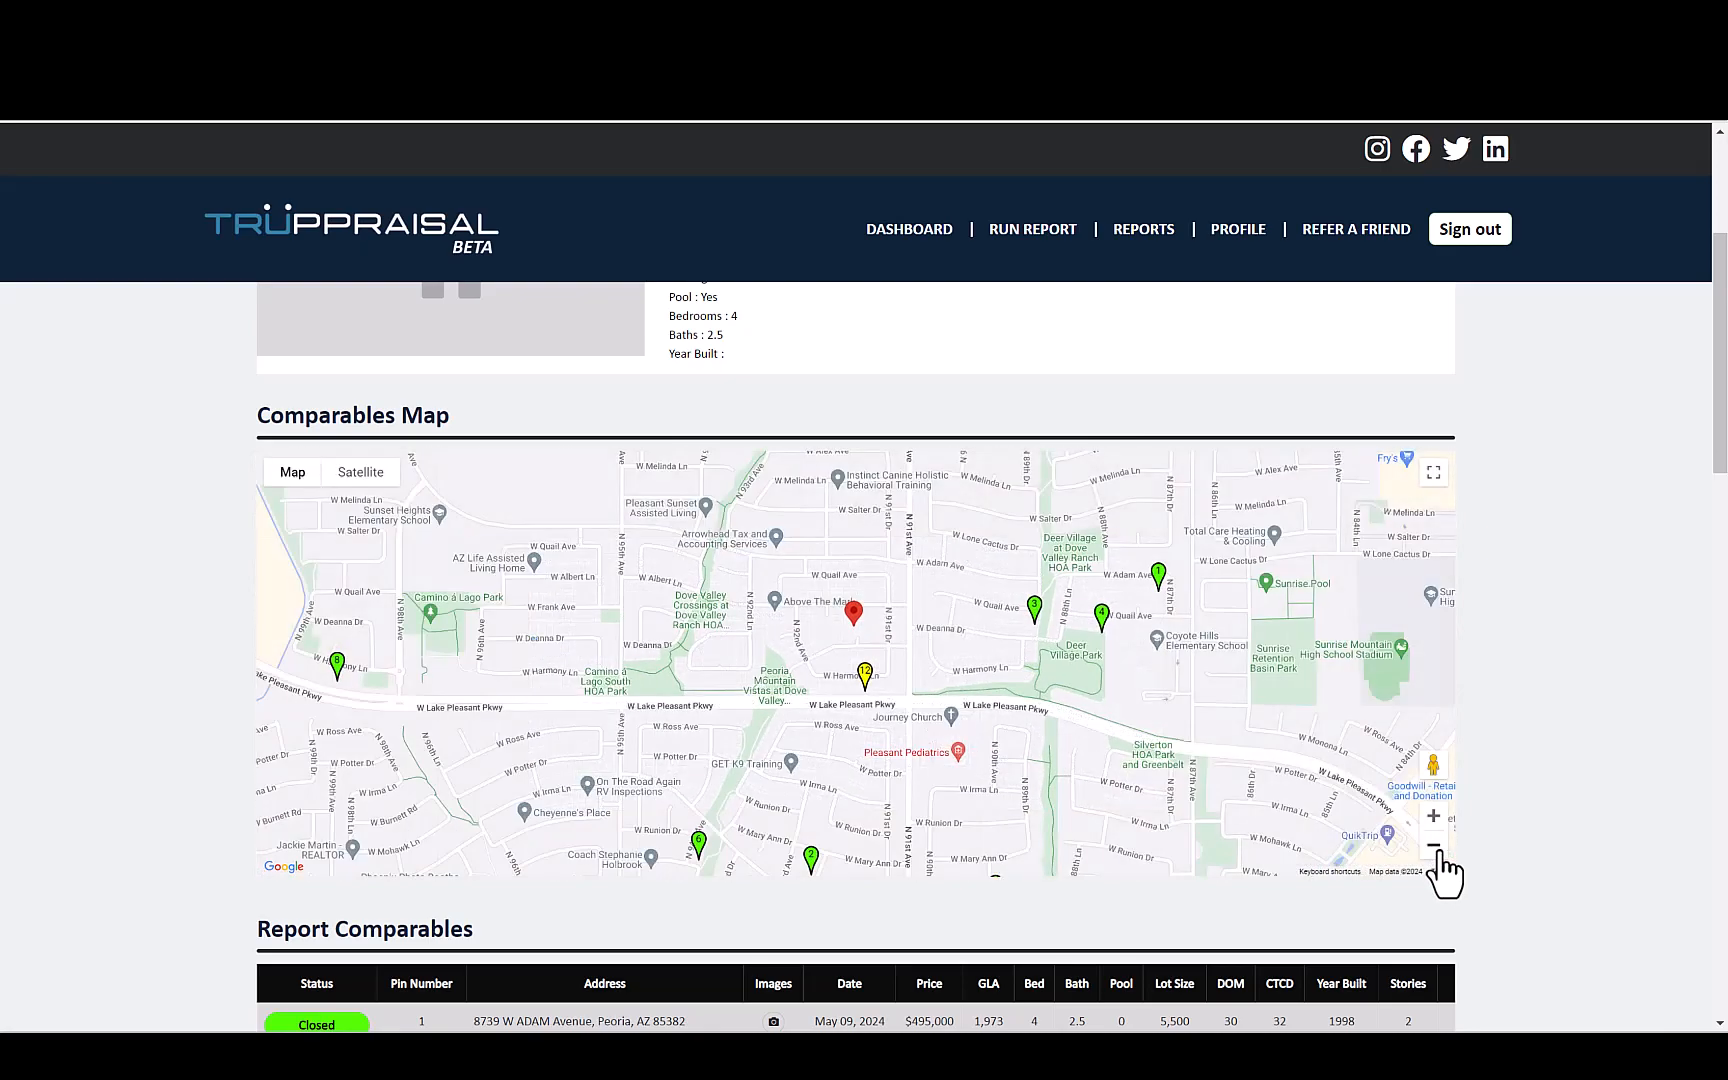
pyautogui.click(1433, 846)
pyautogui.click(1433, 846)
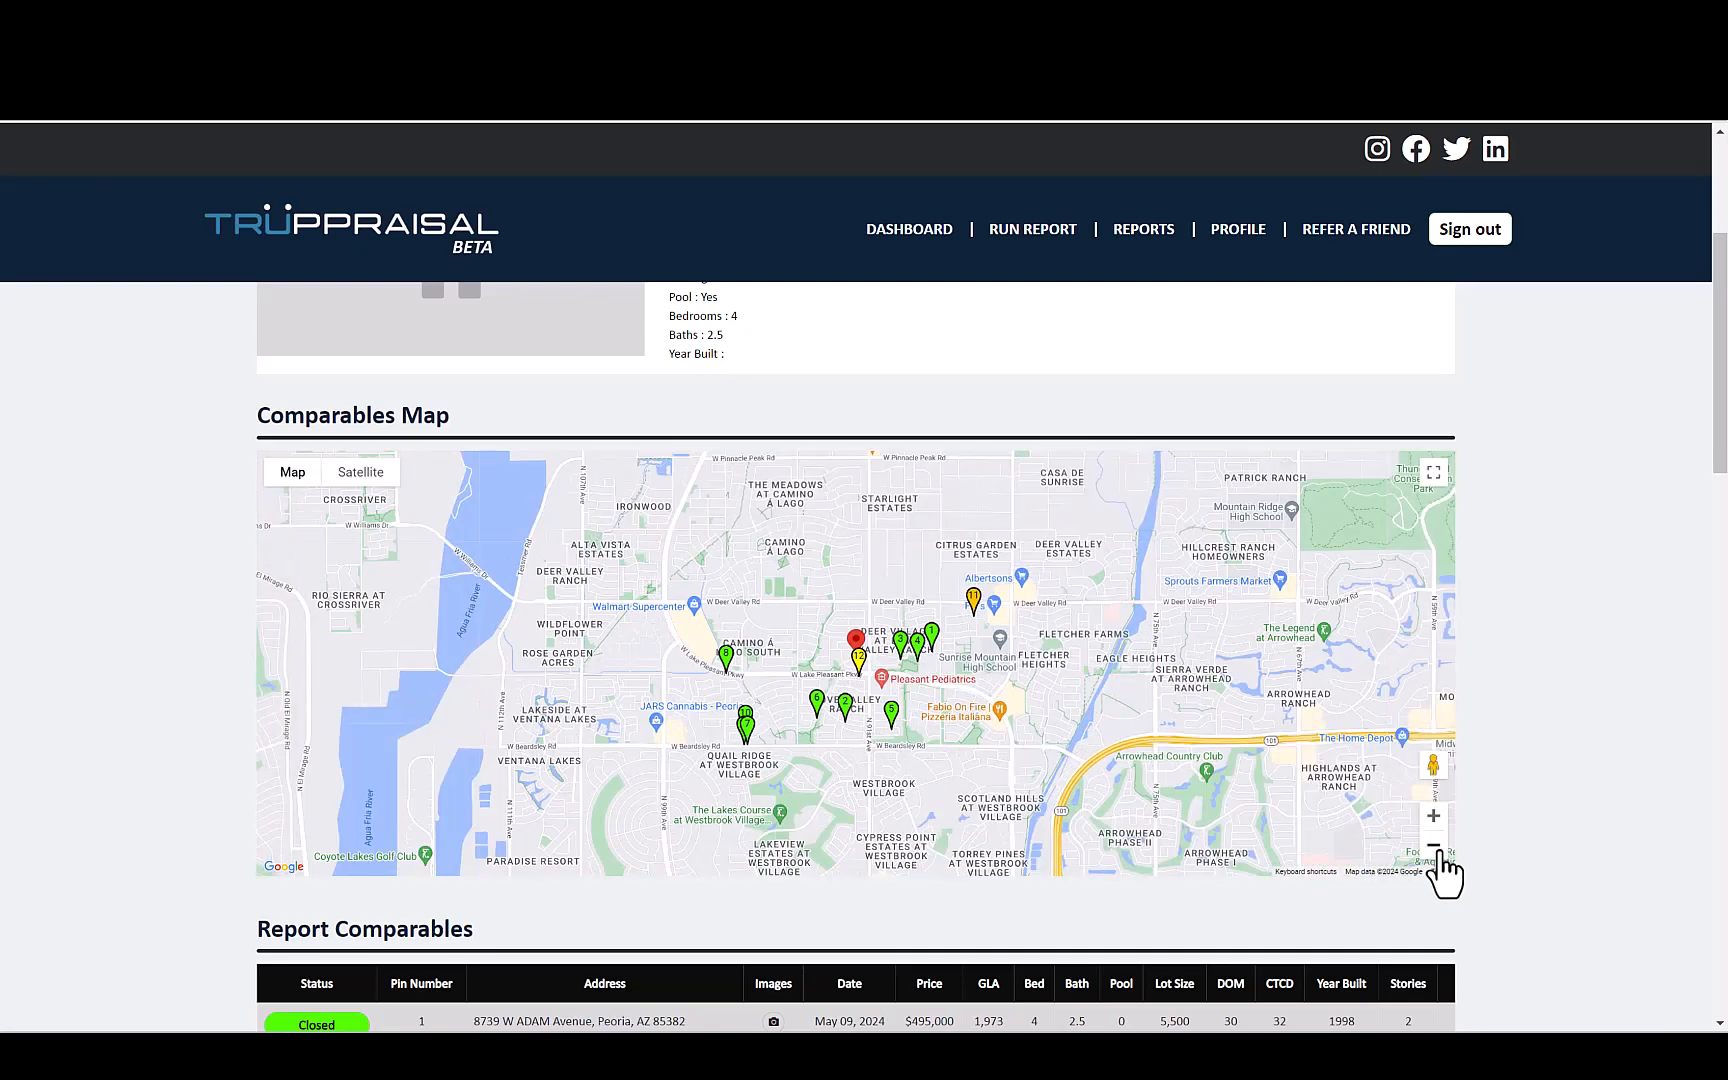
# - Review the report comparables table and browse the listing photos of the comparable with pin number 2
pyautogui.scroll(-4, 1535, 810)
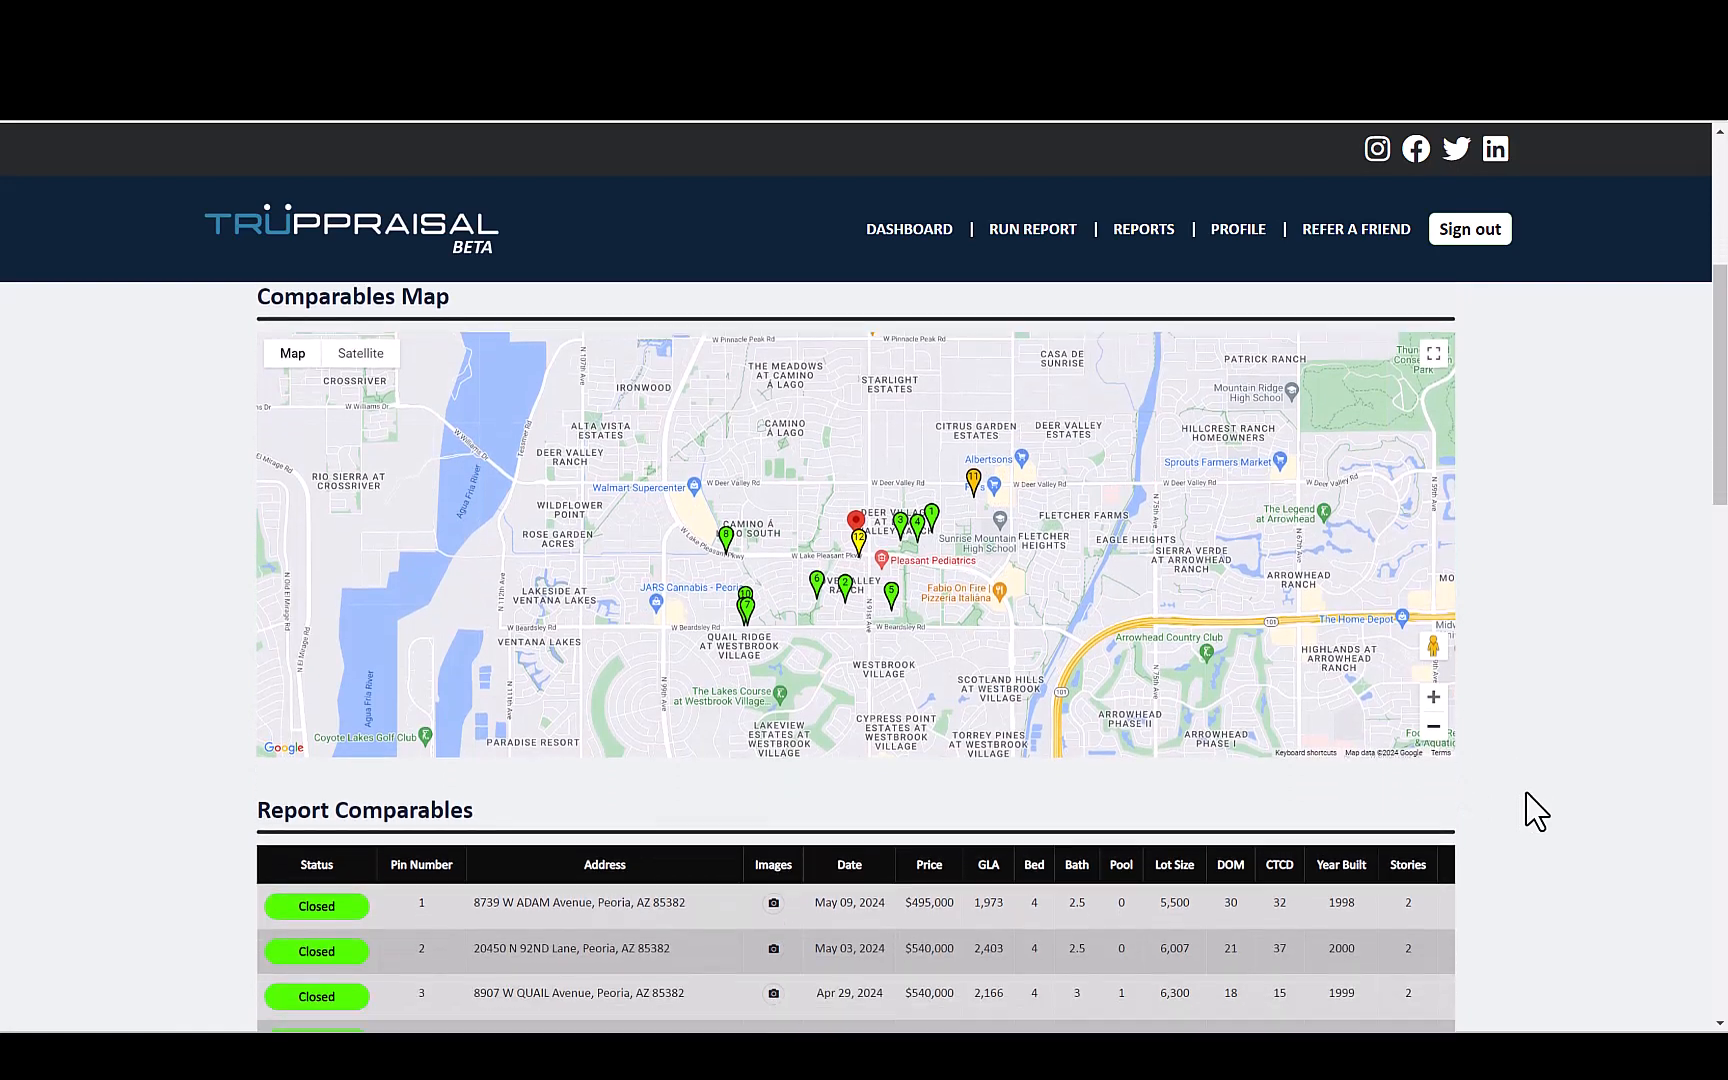
pyautogui.scroll(-3, 1535, 810)
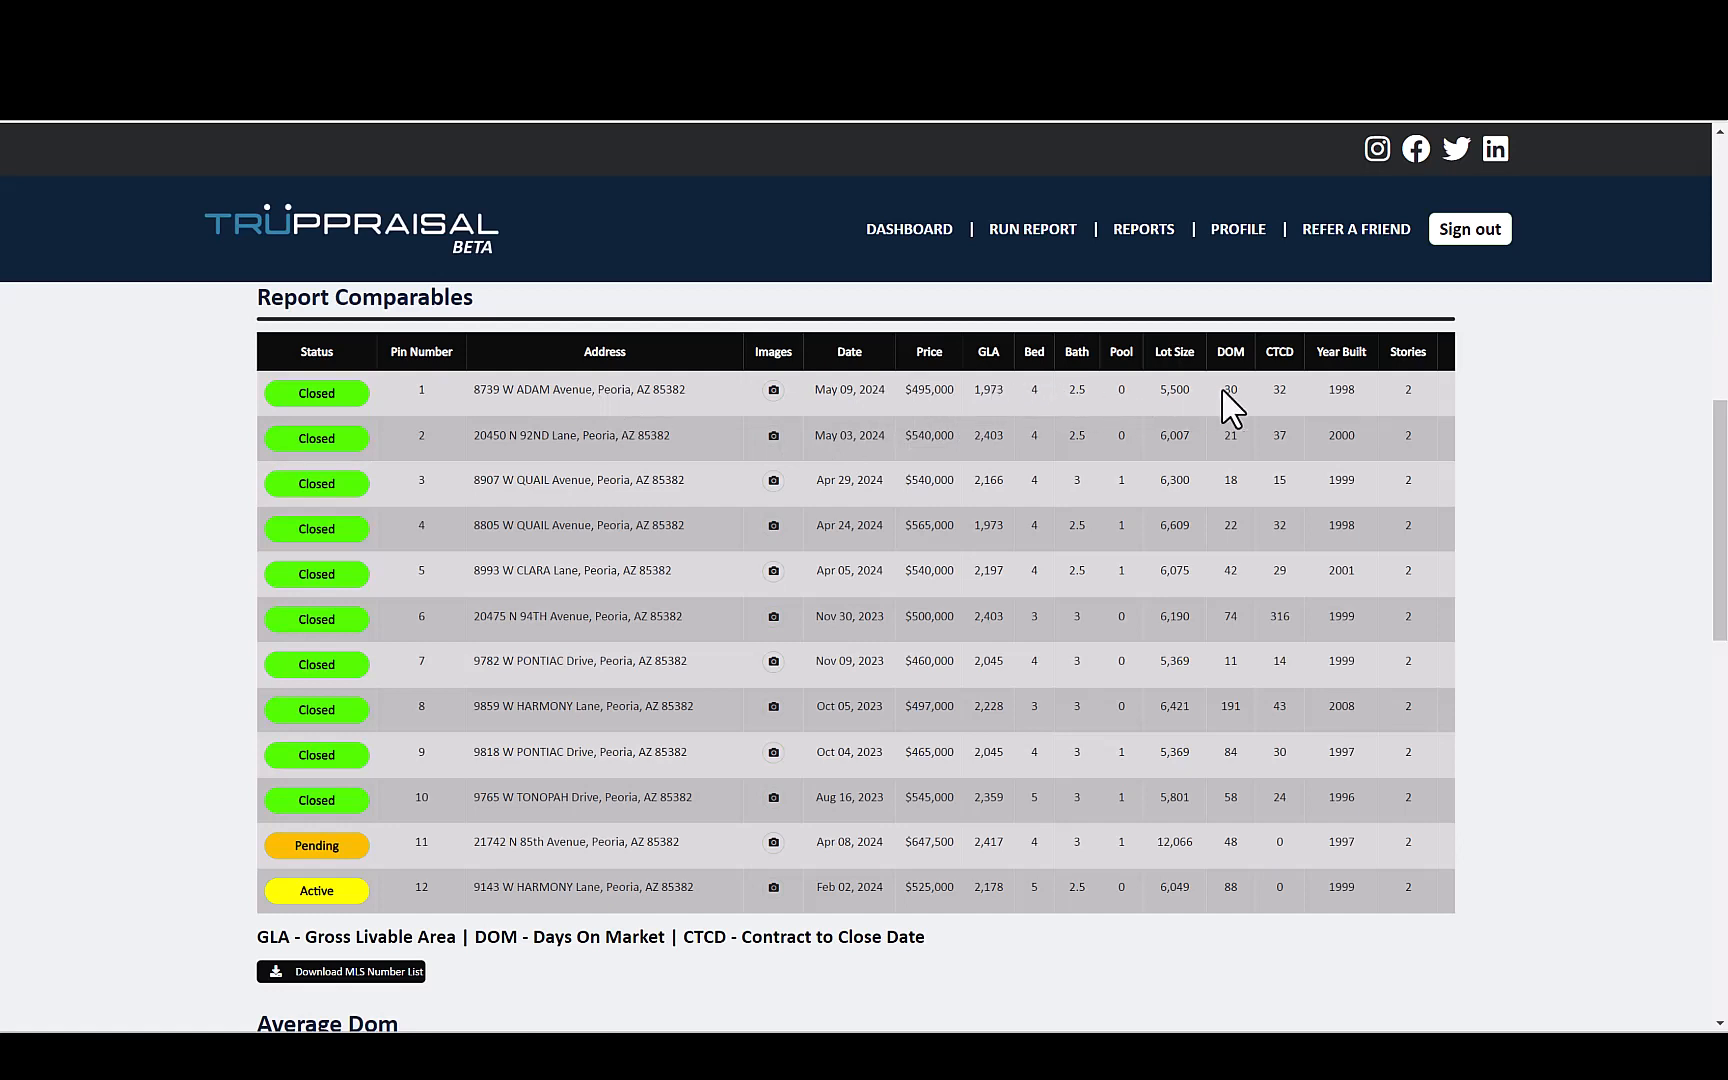
pyautogui.click(772, 436)
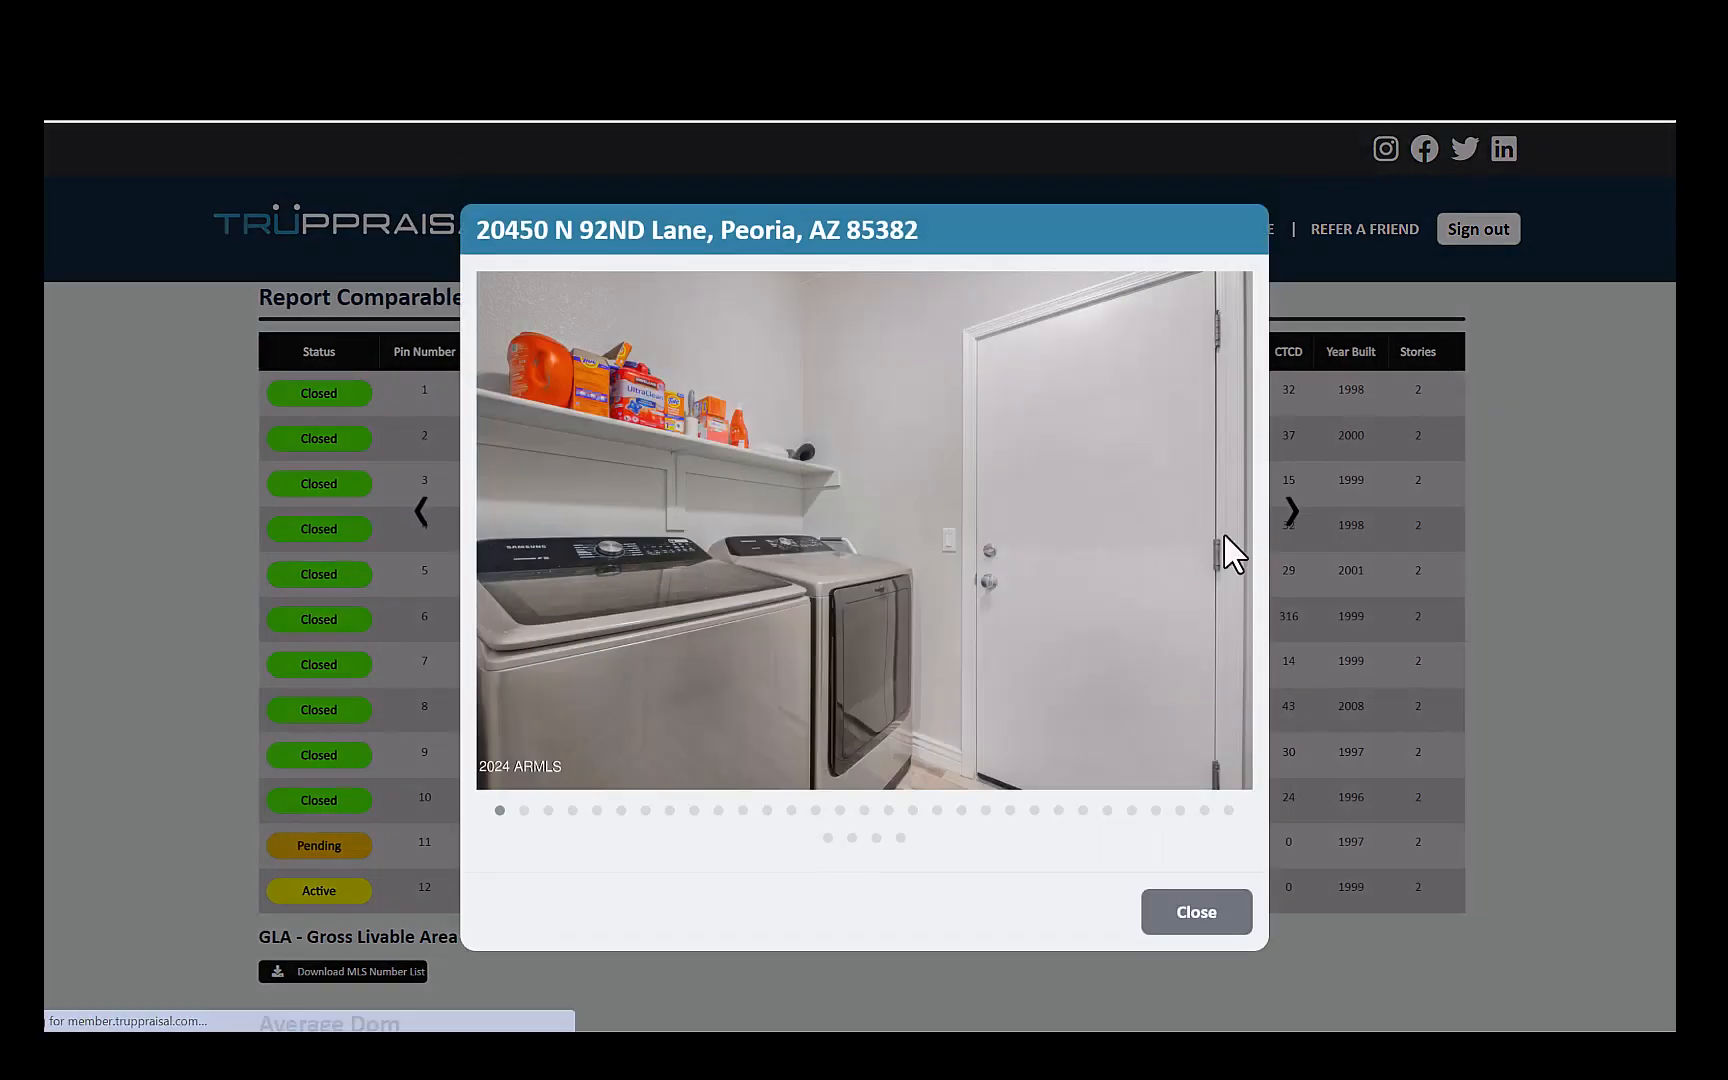
pyautogui.click(1290, 520)
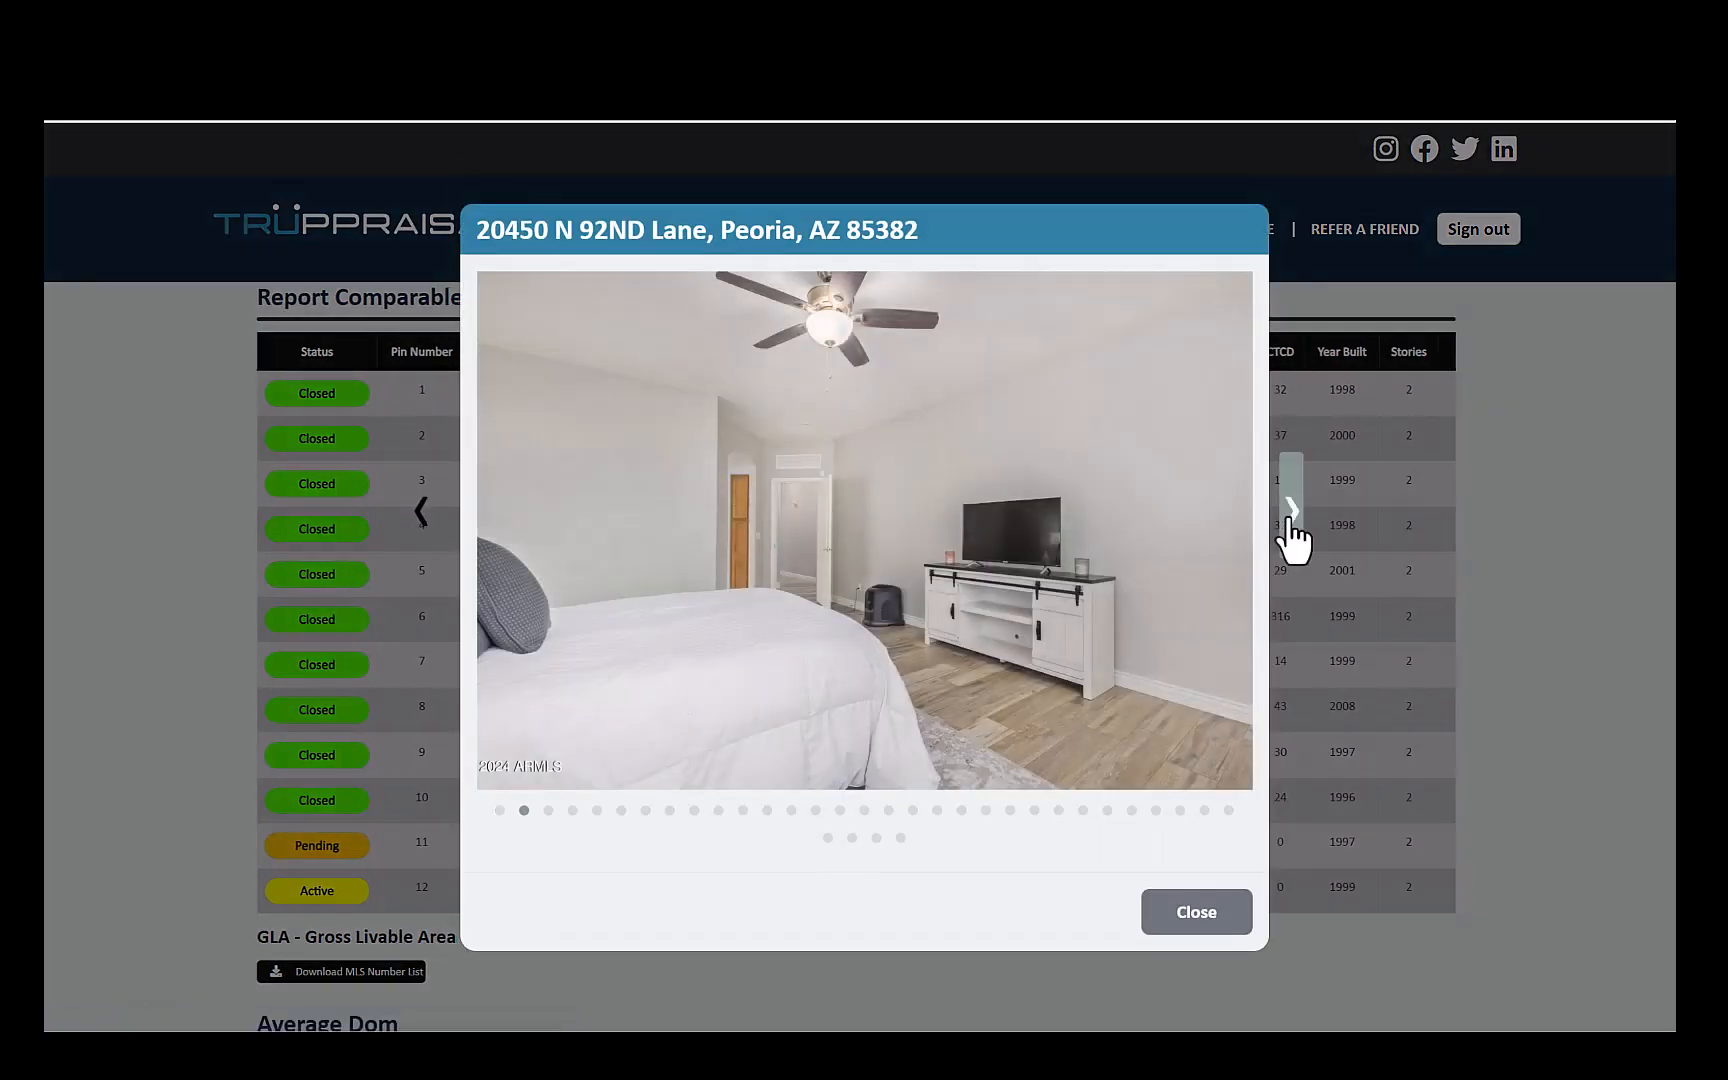
# - Look through more listing photos of the comparable with pin number 2 and close its photo gallery
pyautogui.click(1290, 515)
pyautogui.click(1291, 512)
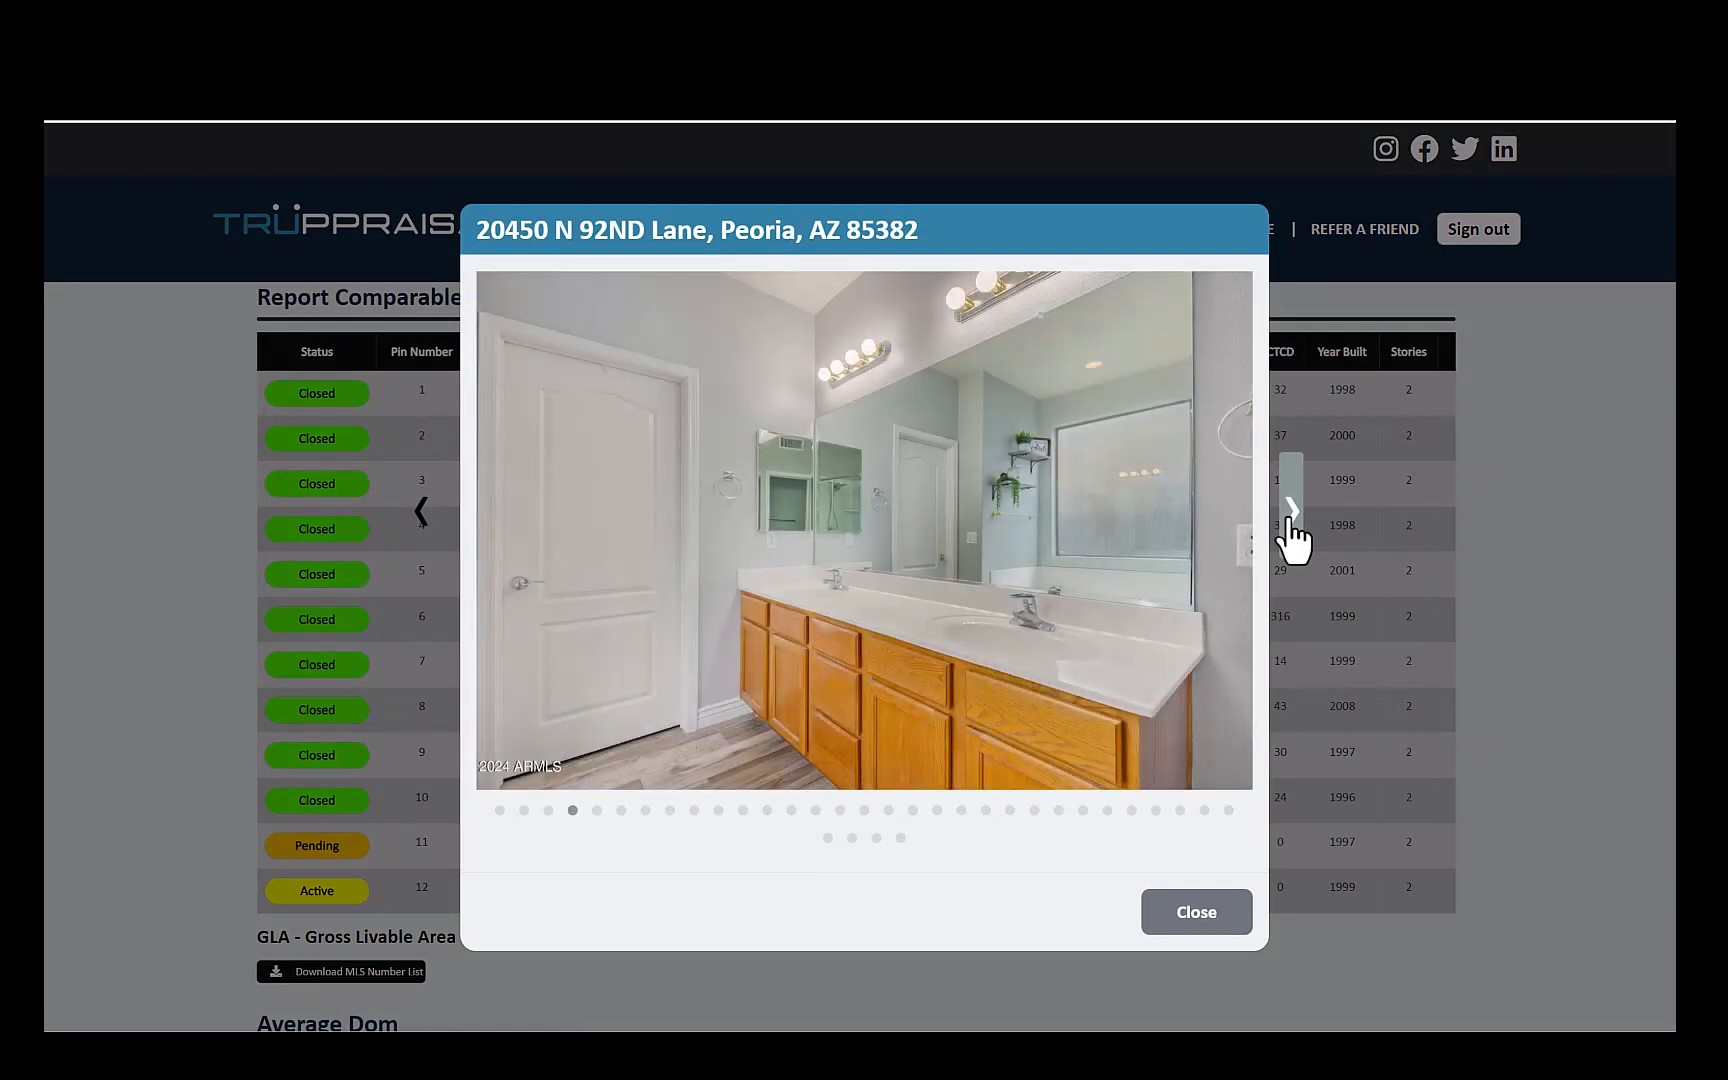
pyautogui.click(1291, 512)
pyautogui.click(1291, 512)
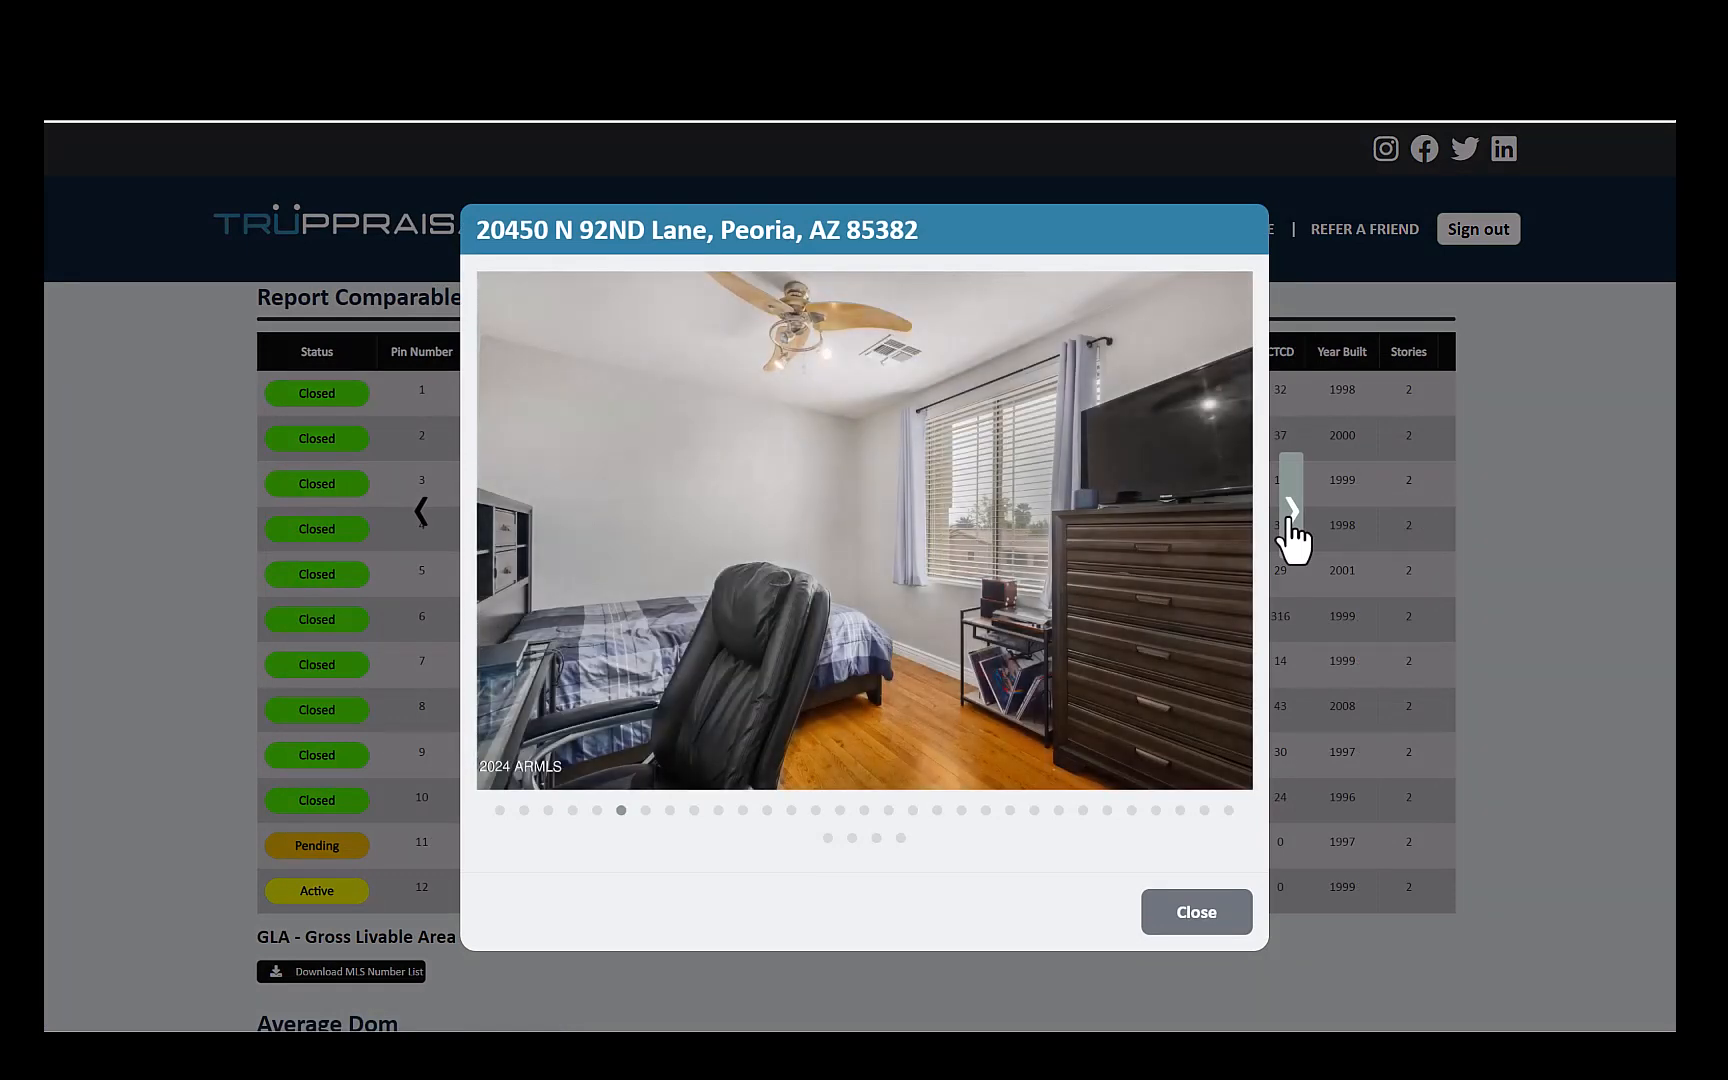
pyautogui.click(1291, 512)
pyautogui.click(1291, 512)
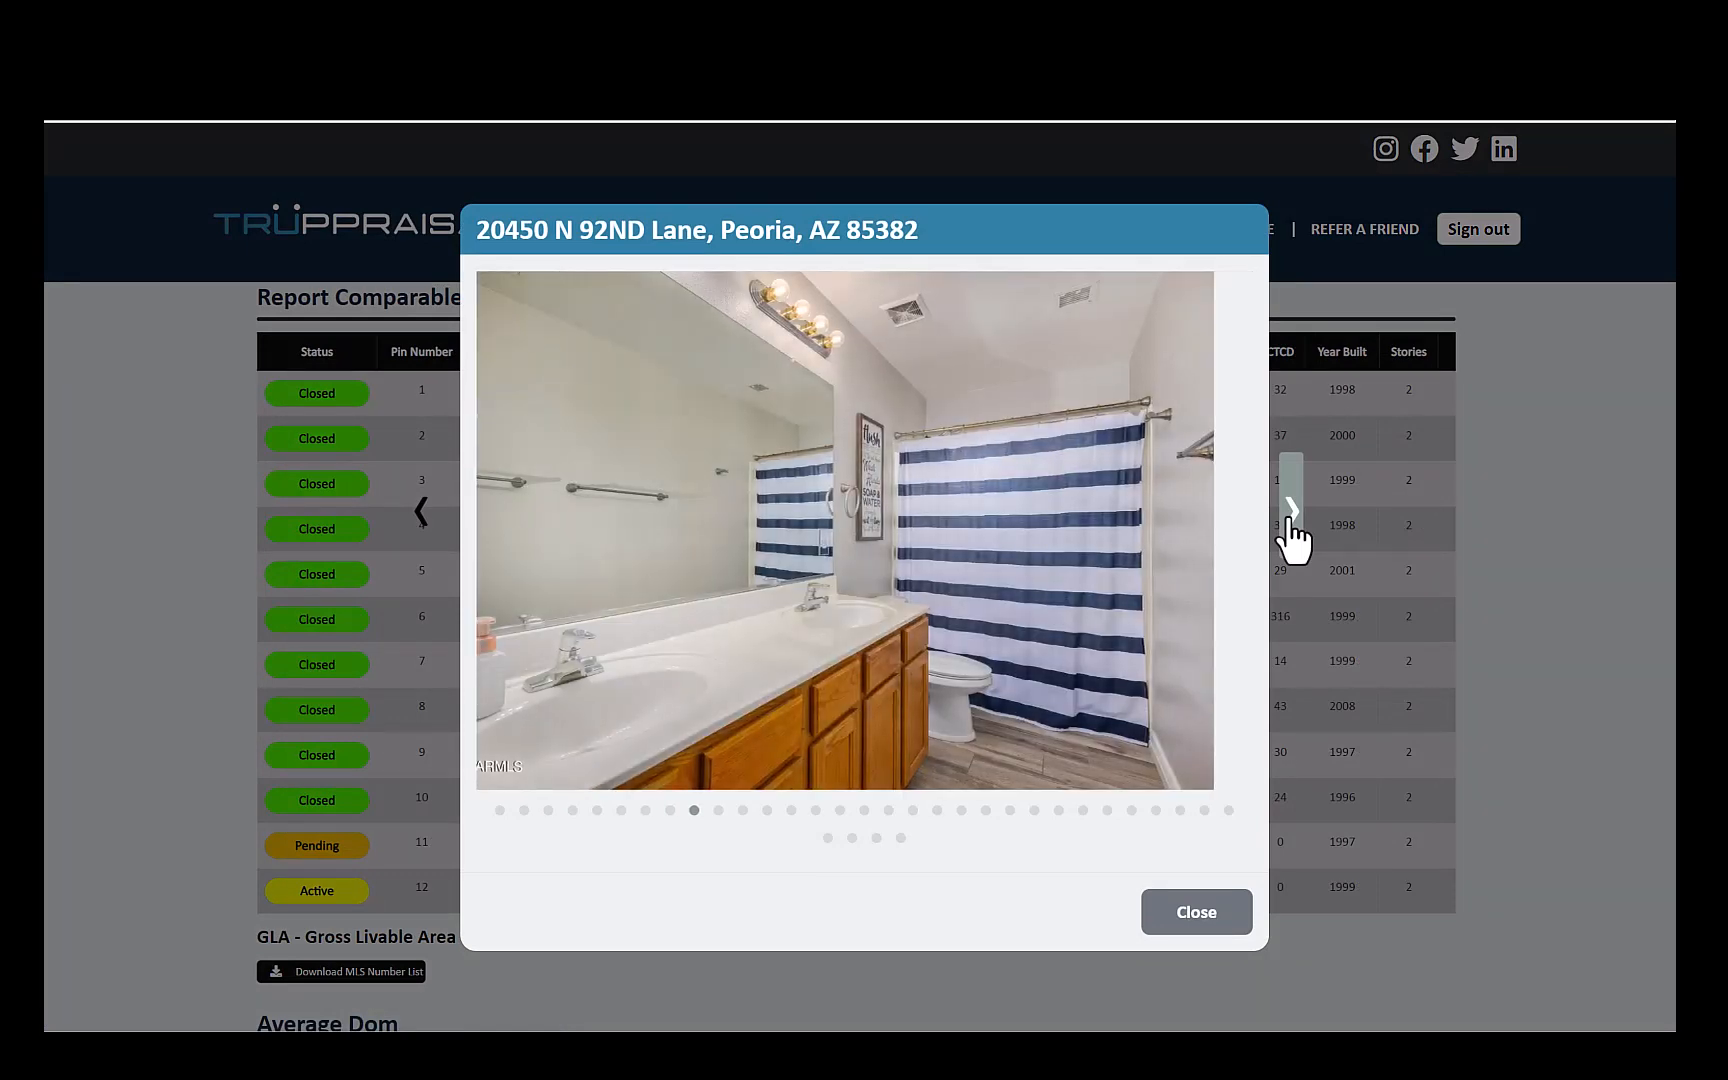
pyautogui.click(1291, 512)
pyautogui.click(1291, 512)
pyautogui.click(1291, 512)
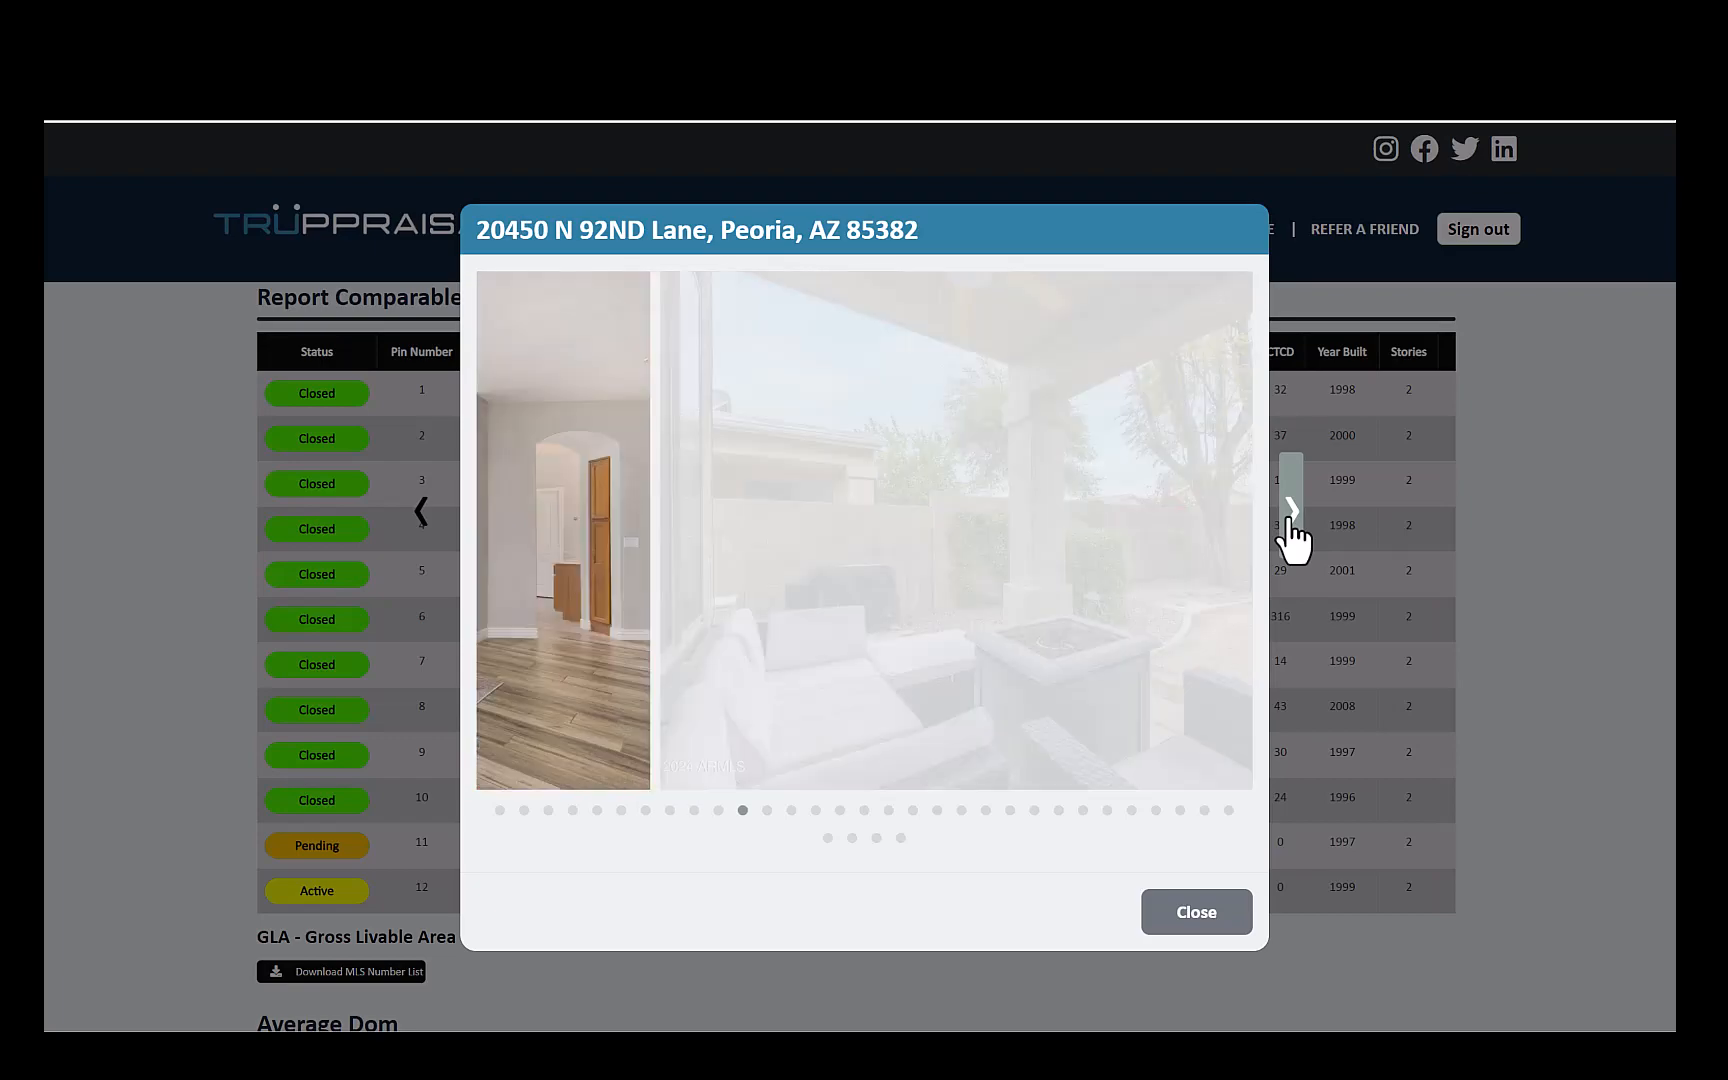
pyautogui.click(1291, 512)
pyautogui.click(1291, 512)
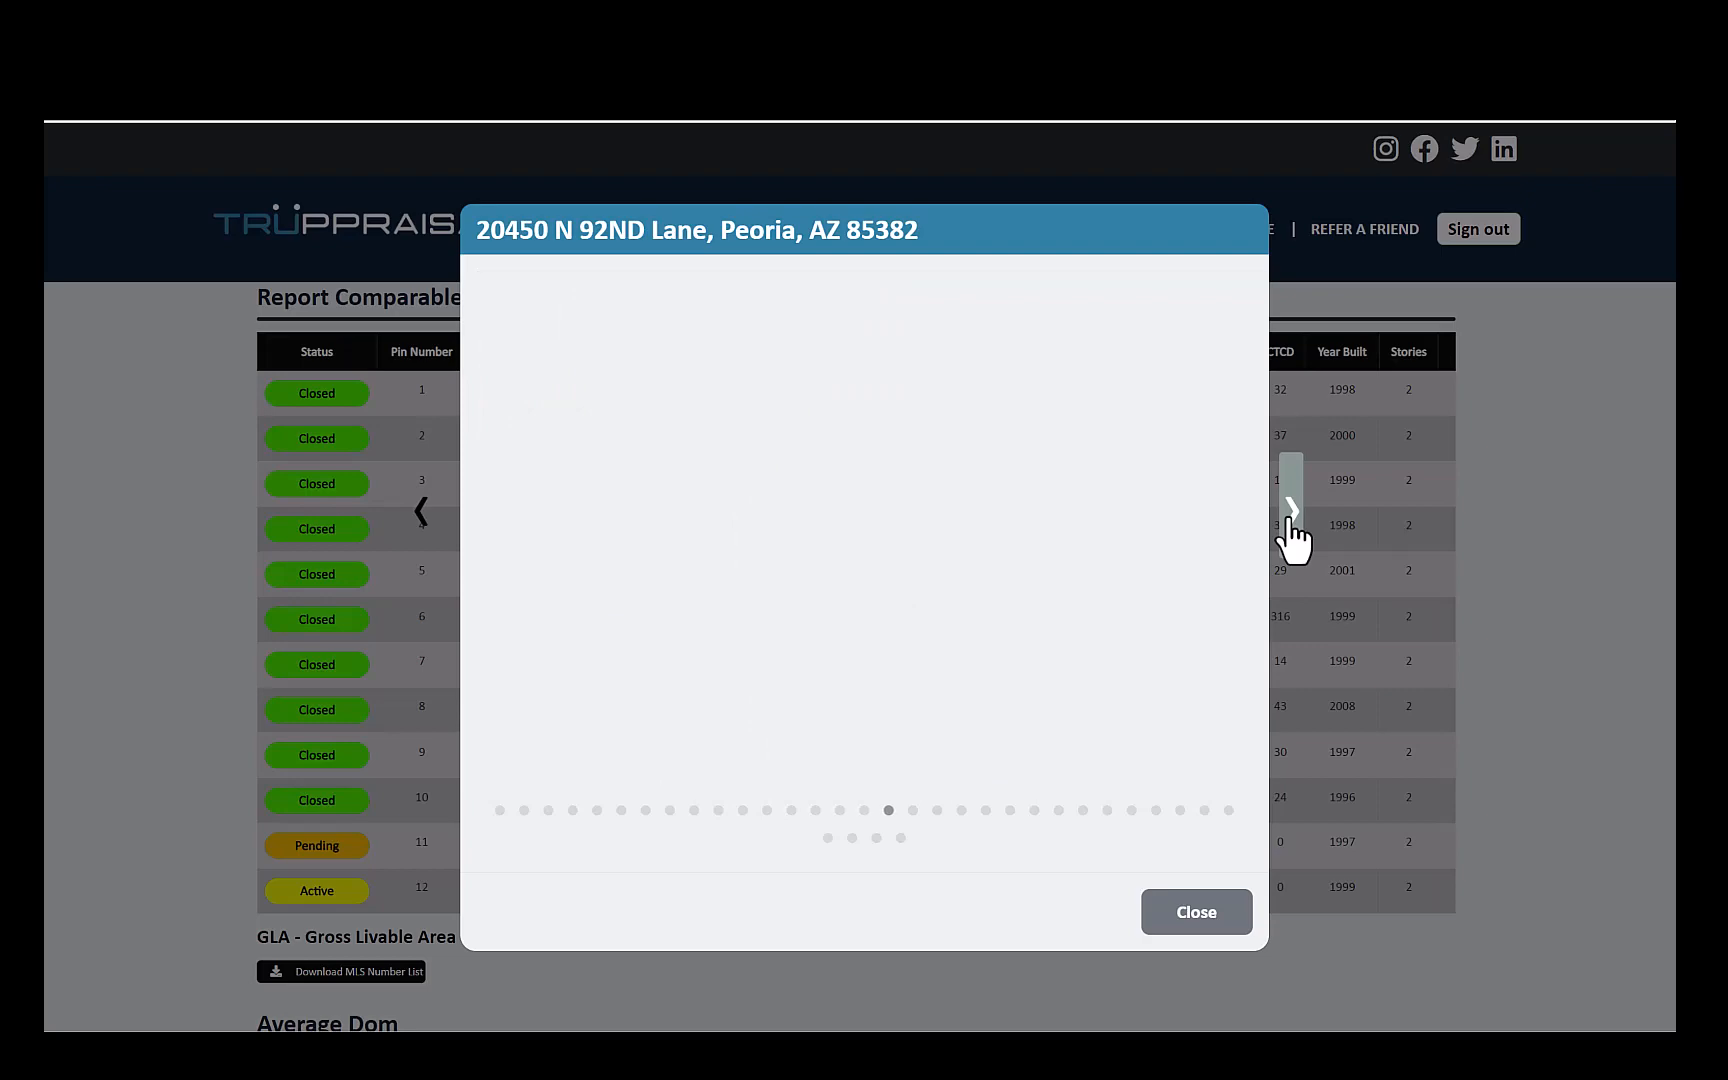
pyautogui.click(1196, 915)
# - Select the comparables with pin numbers 1, 2, 3, 4 and 11 in the report comparables table
pyautogui.scroll(-1, 1190, 900)
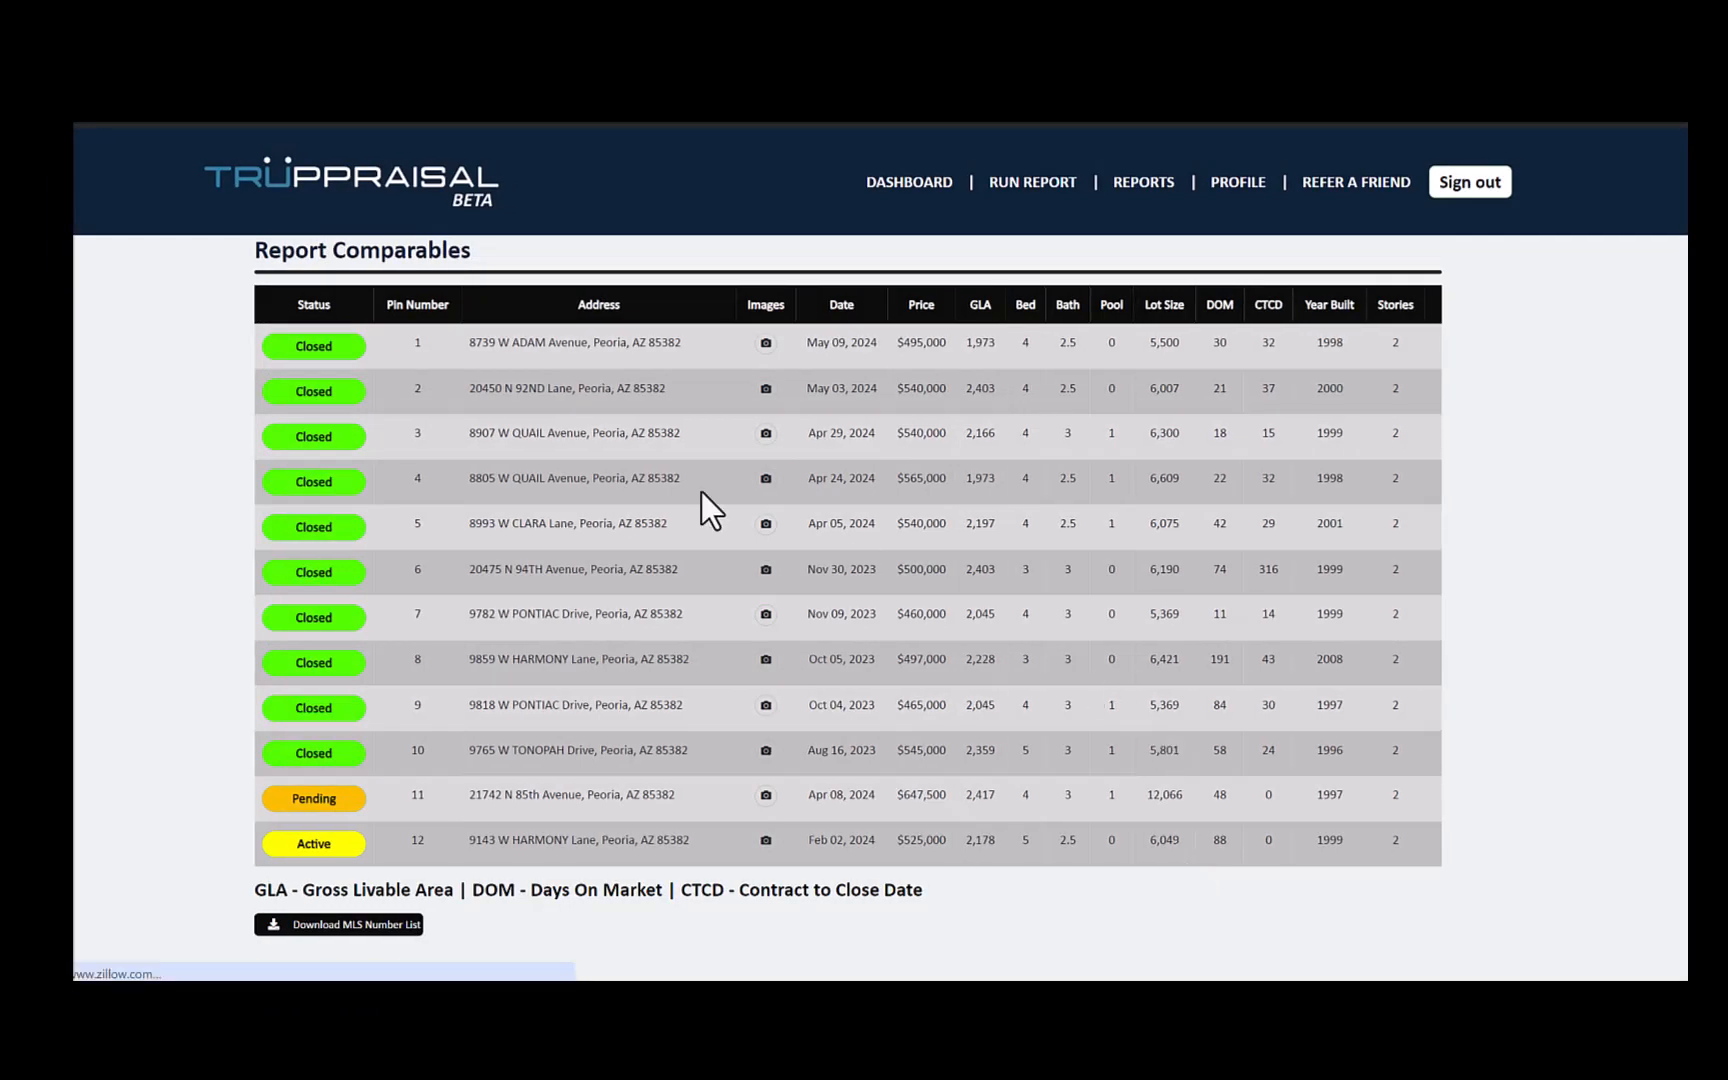
pyautogui.click(331, 390)
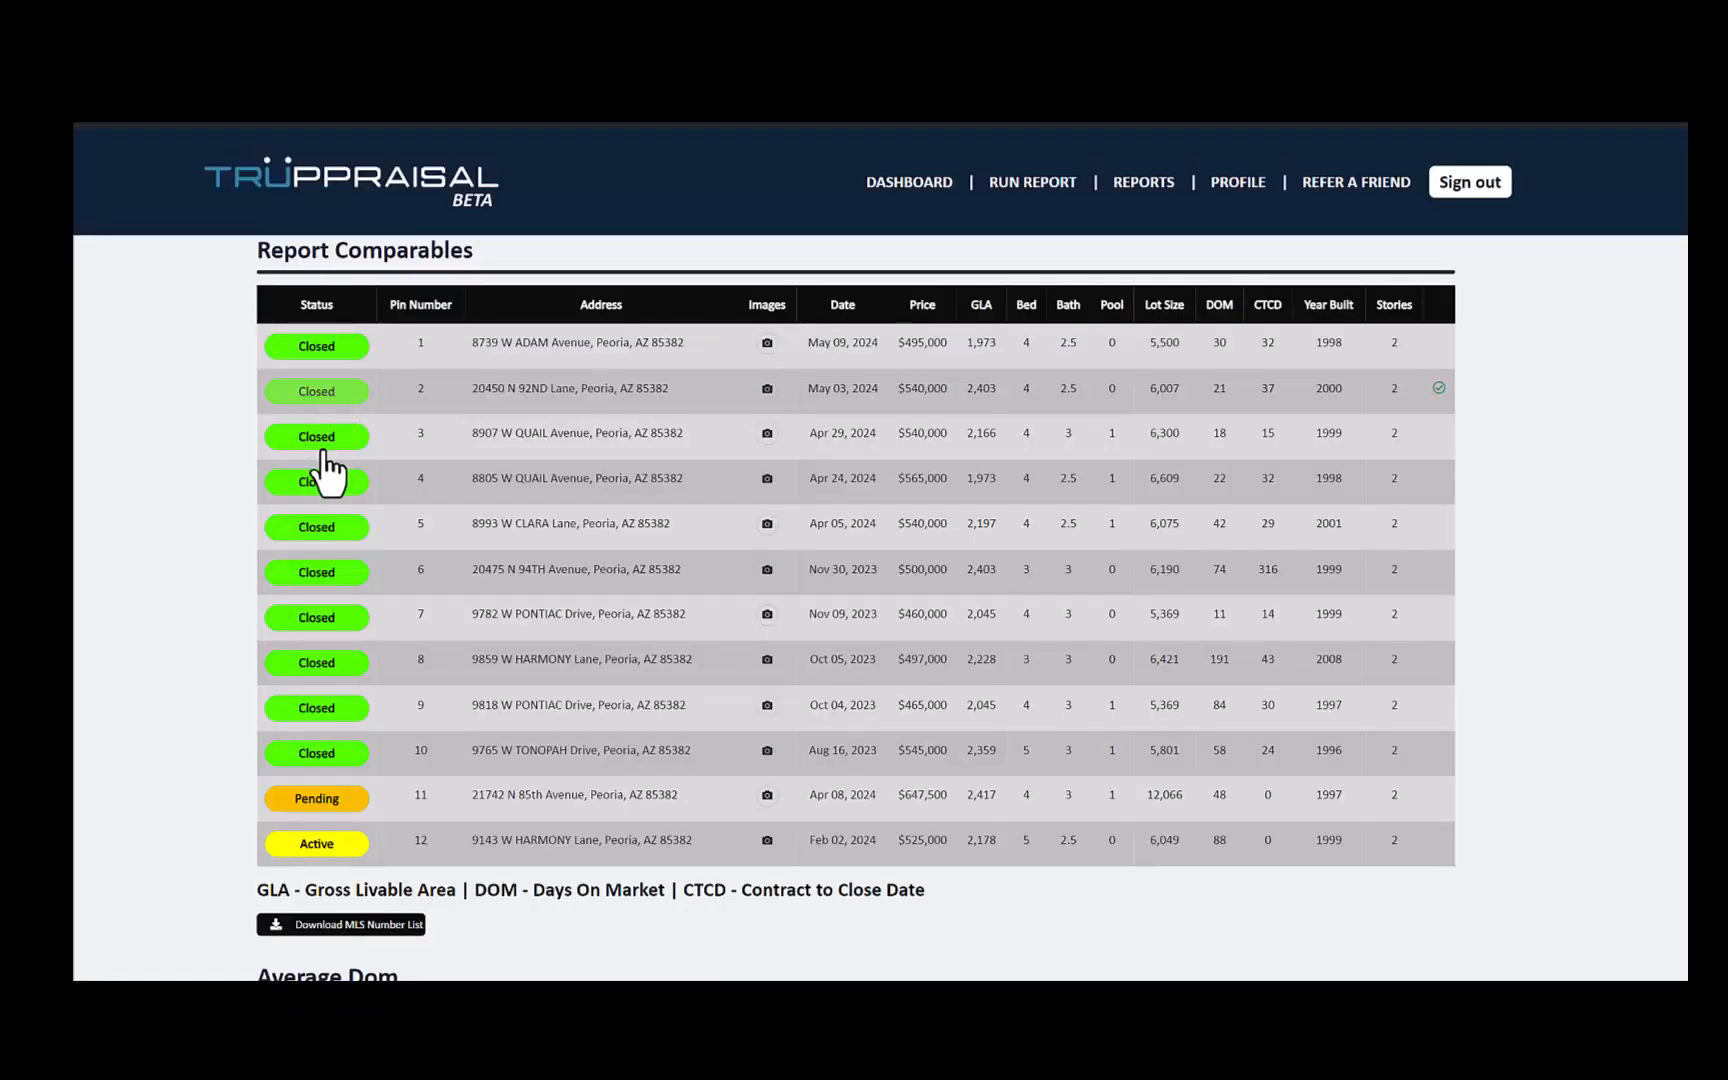
pyautogui.click(325, 451)
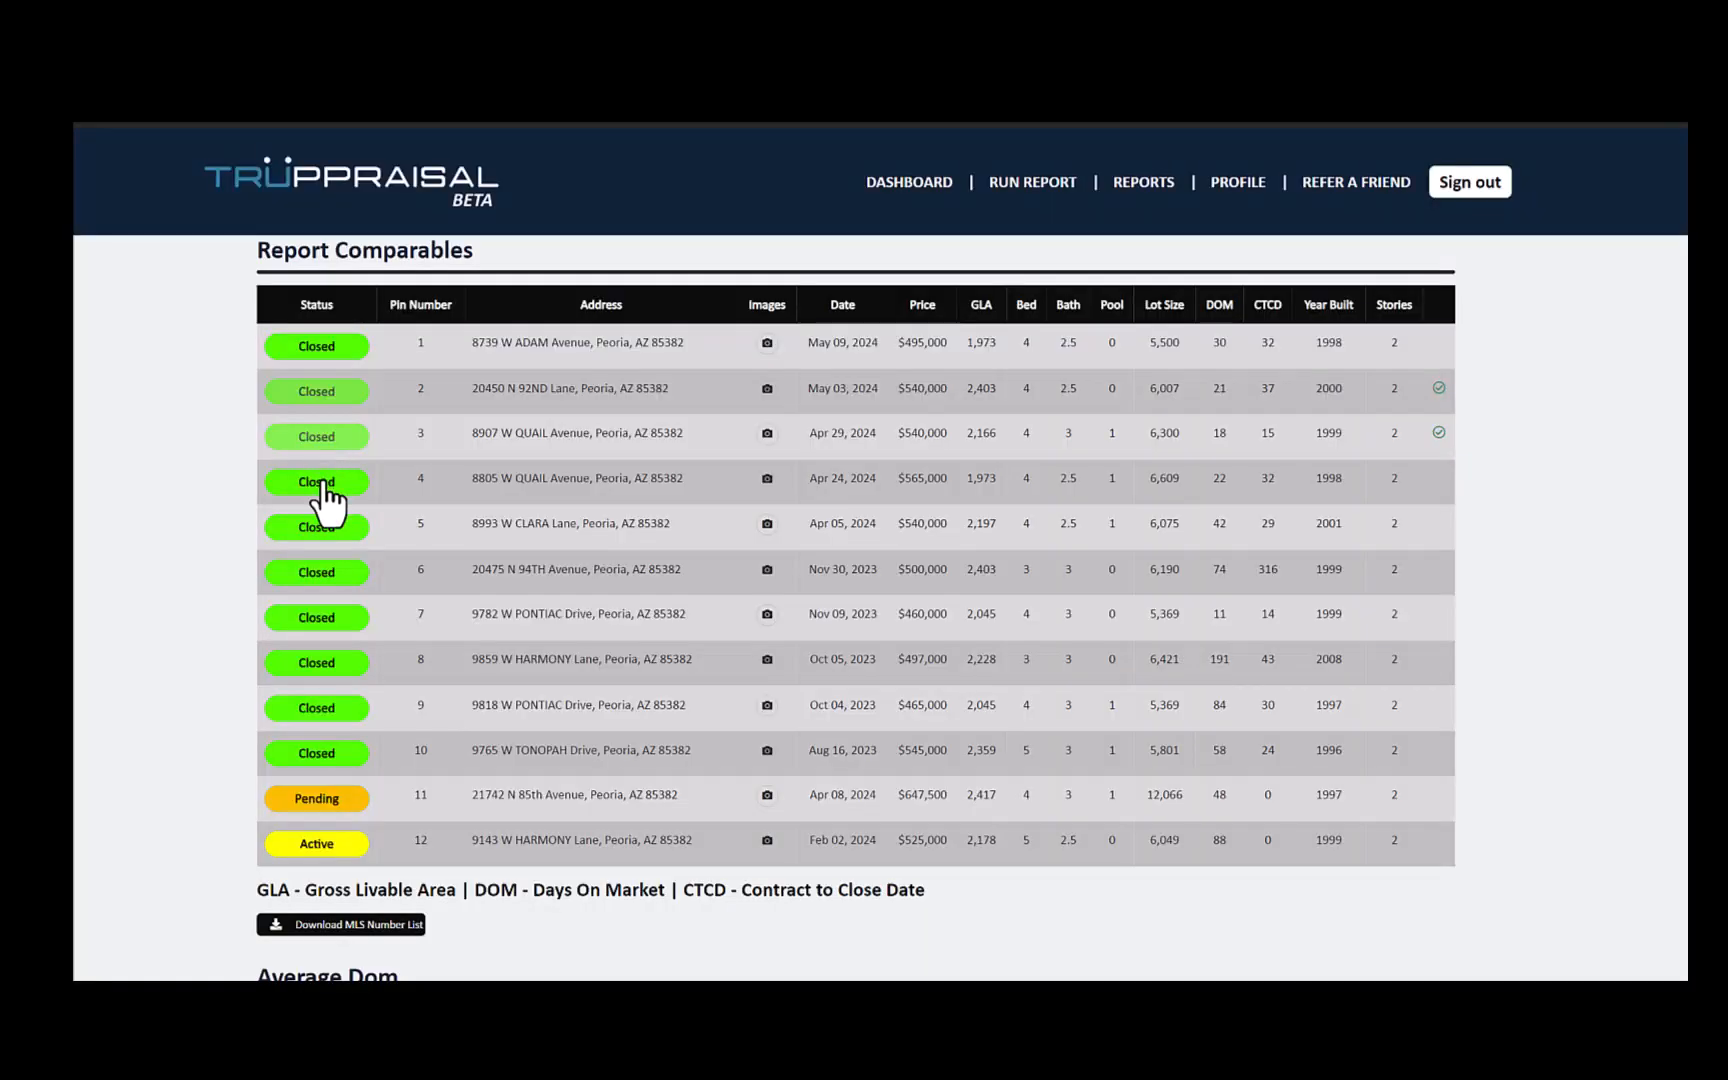
pyautogui.click(322, 482)
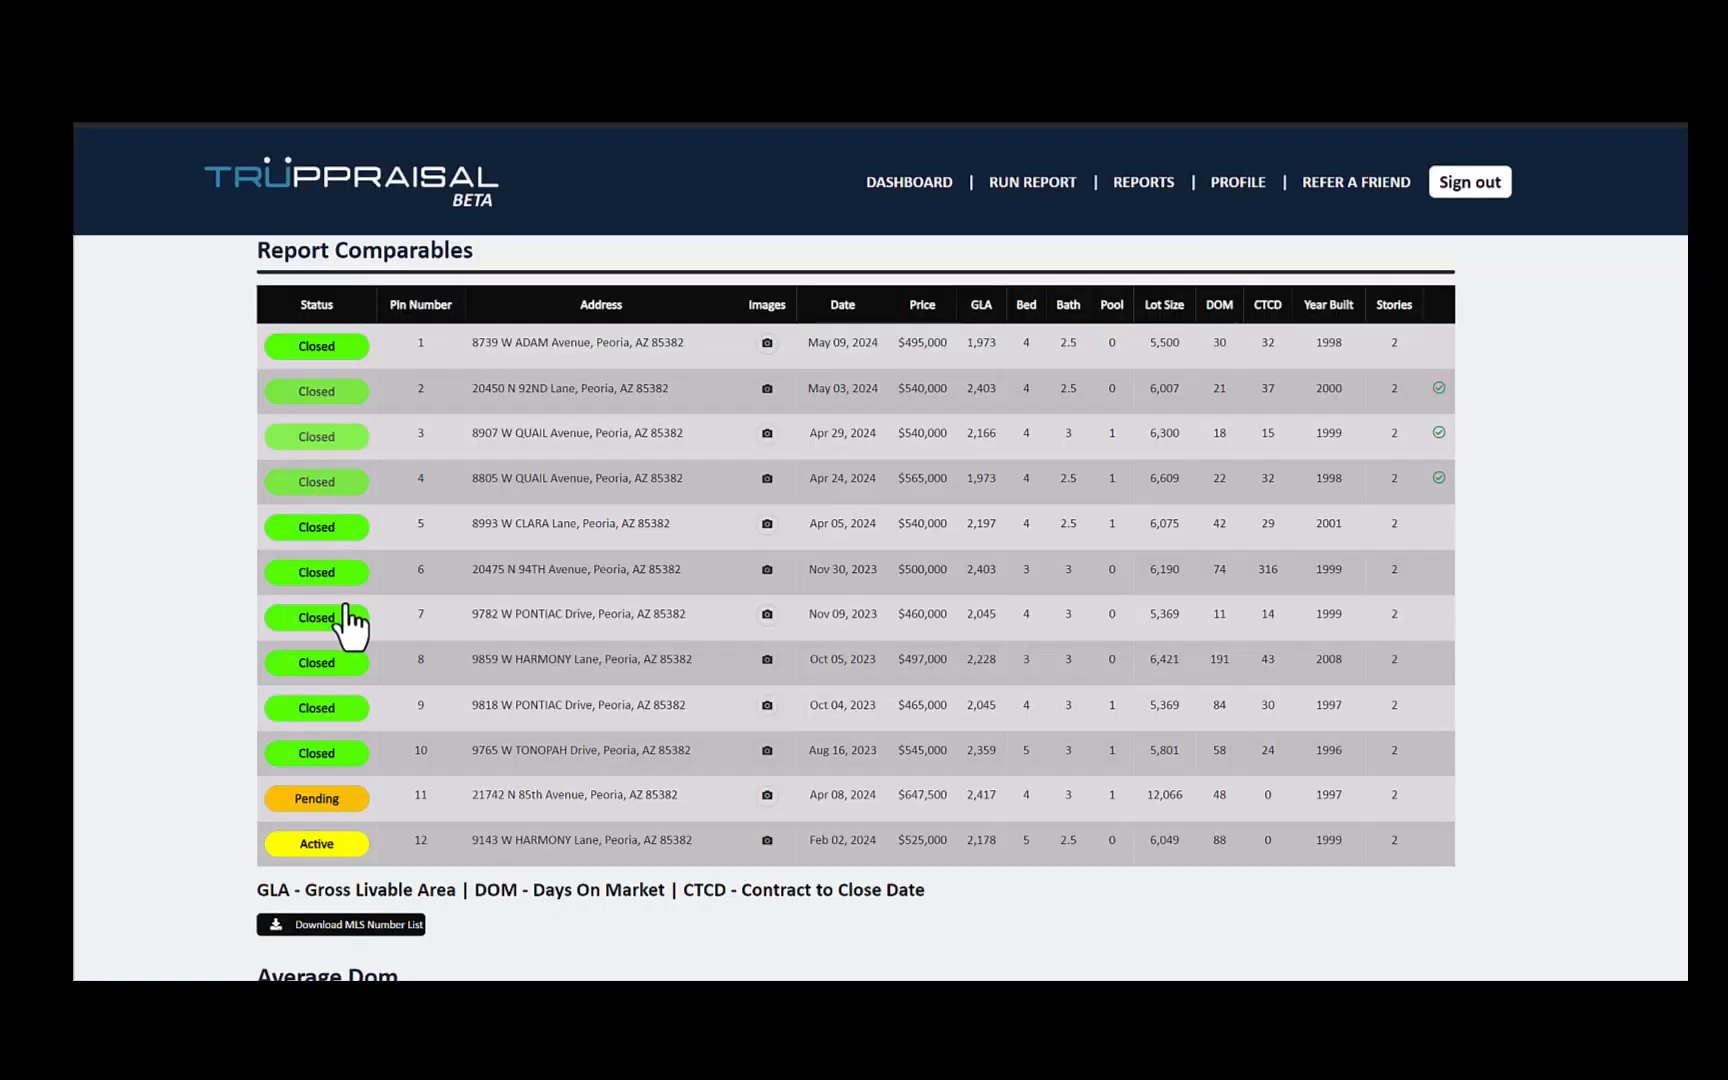
pyautogui.click(327, 805)
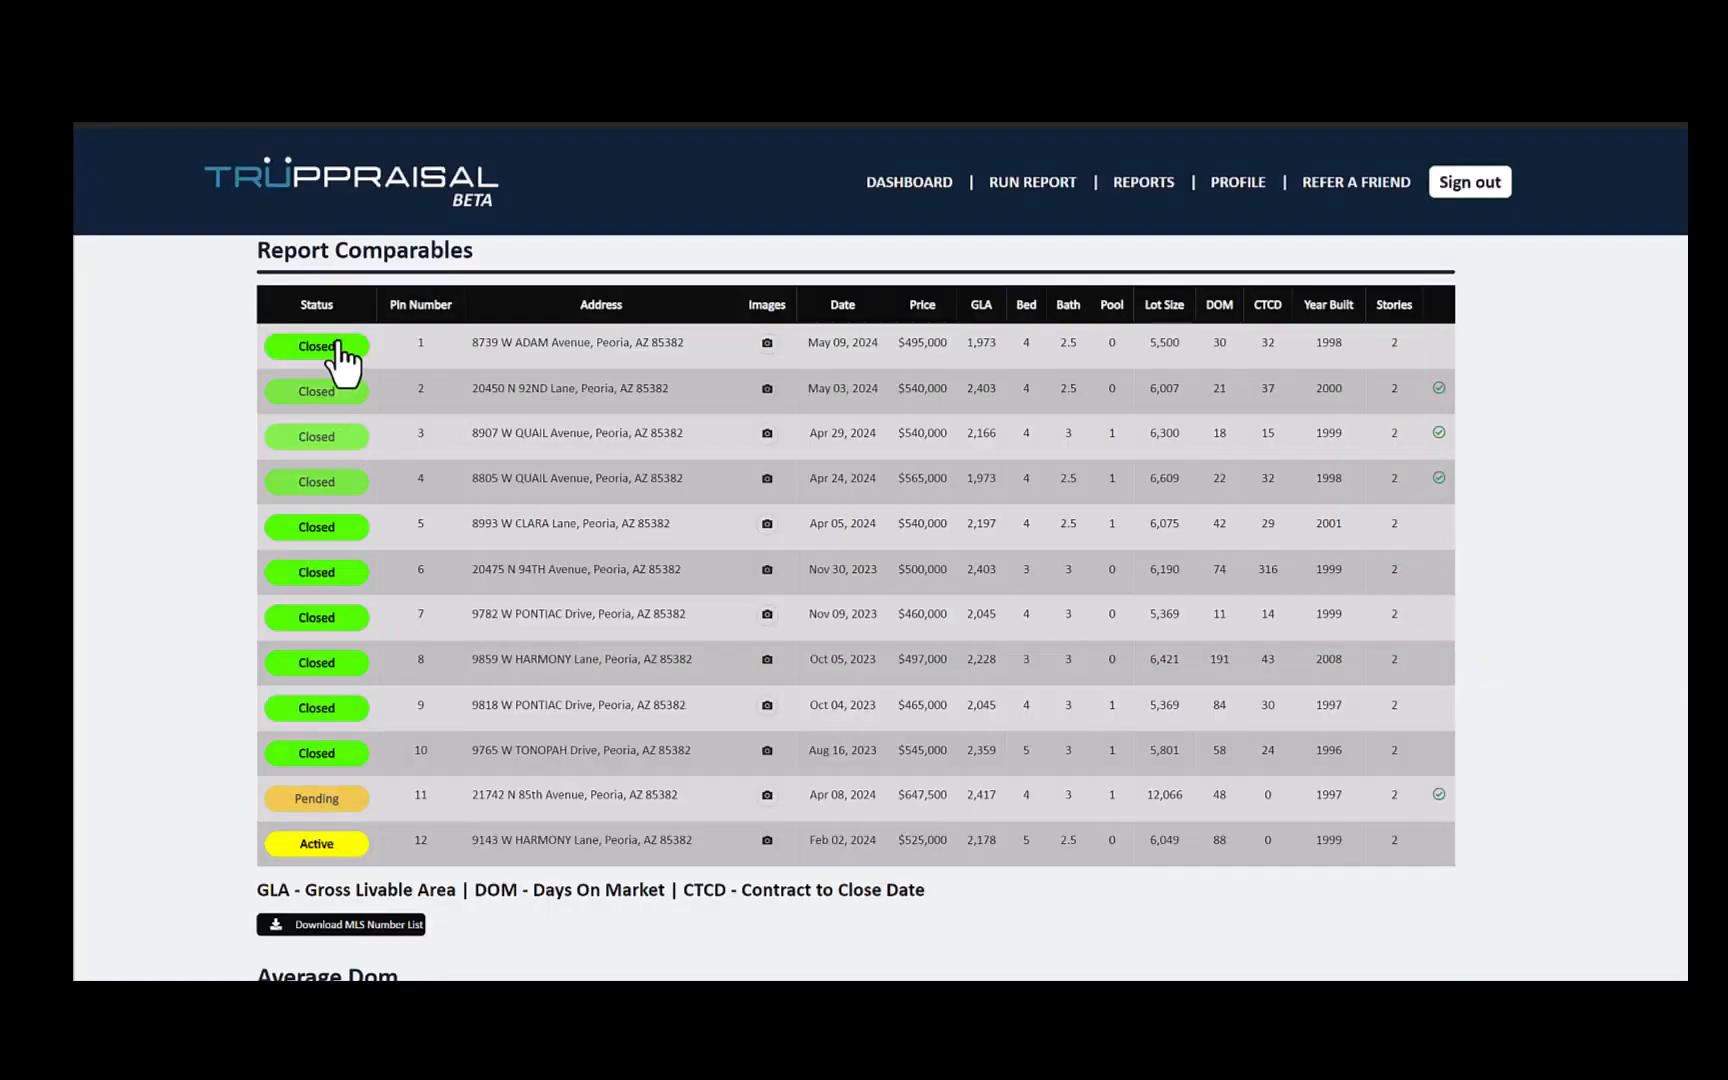
pyautogui.click(338, 344)
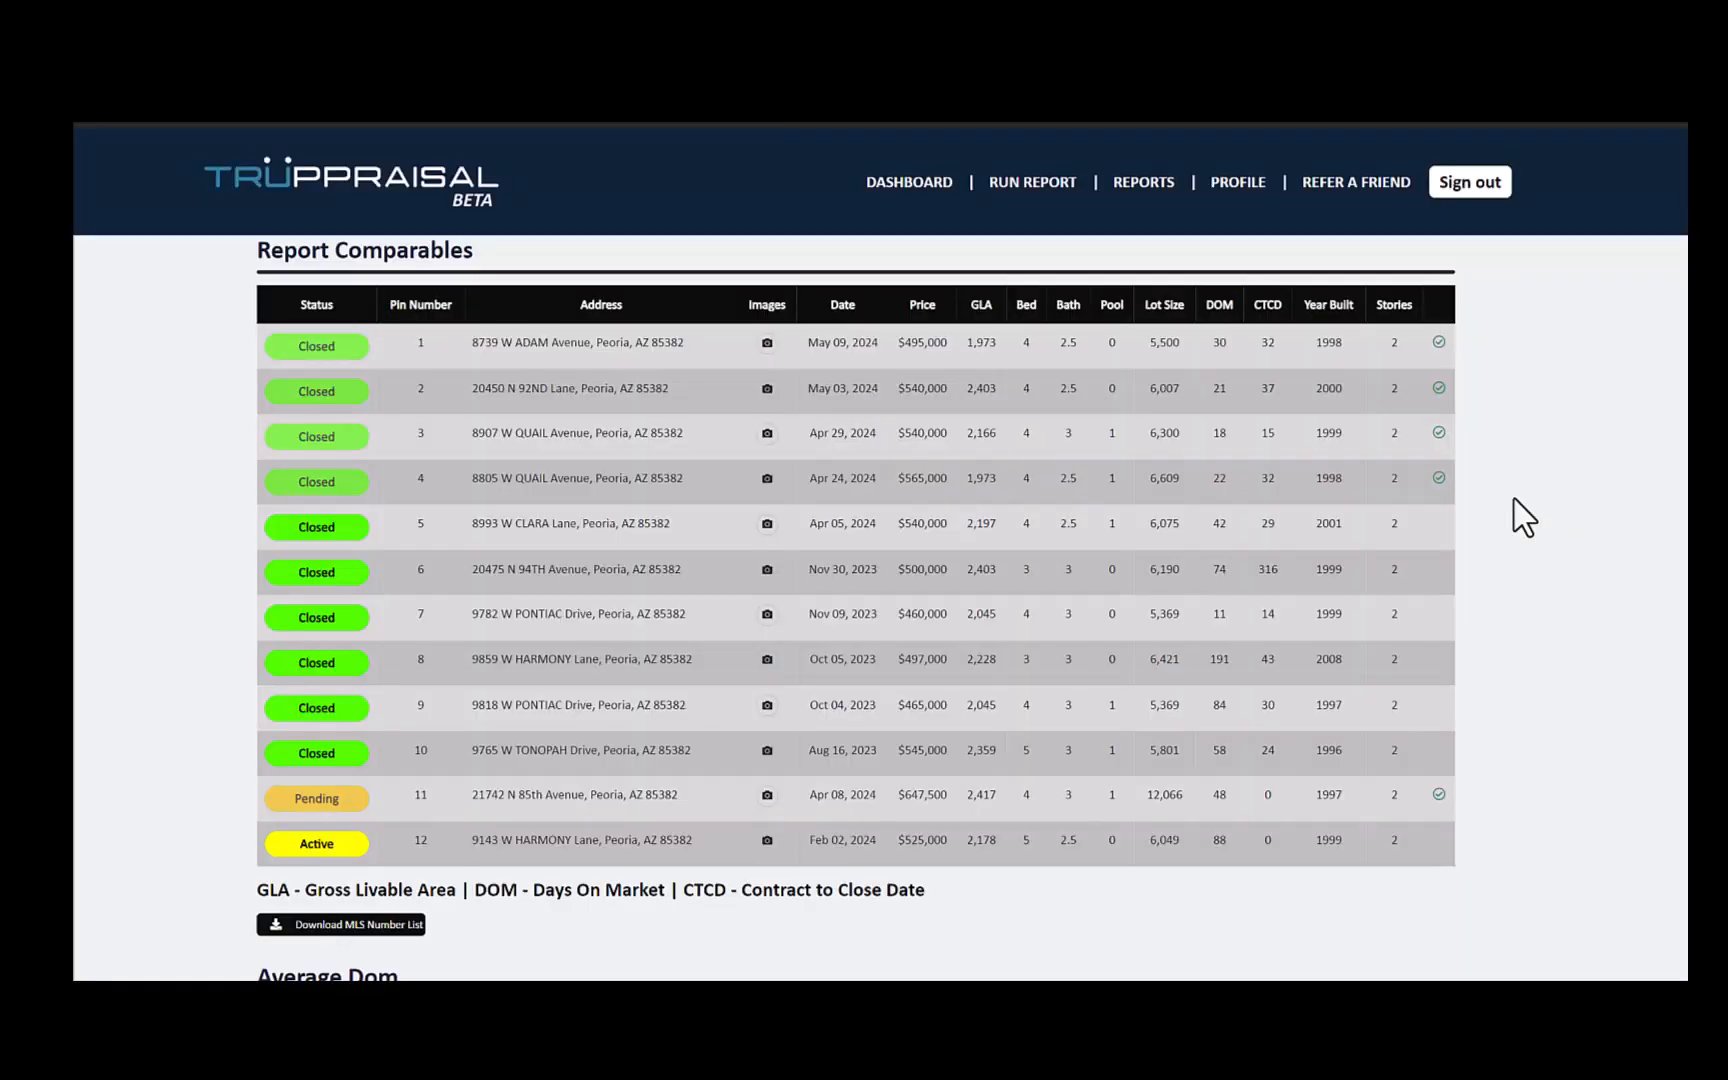
# - Switch to Flexmls and run an MLS # Search on the pasted list of the report's MLS numbers
pyautogui.scroll(-5, 1513, 500)
pyautogui.scroll(-2, 1513, 500)
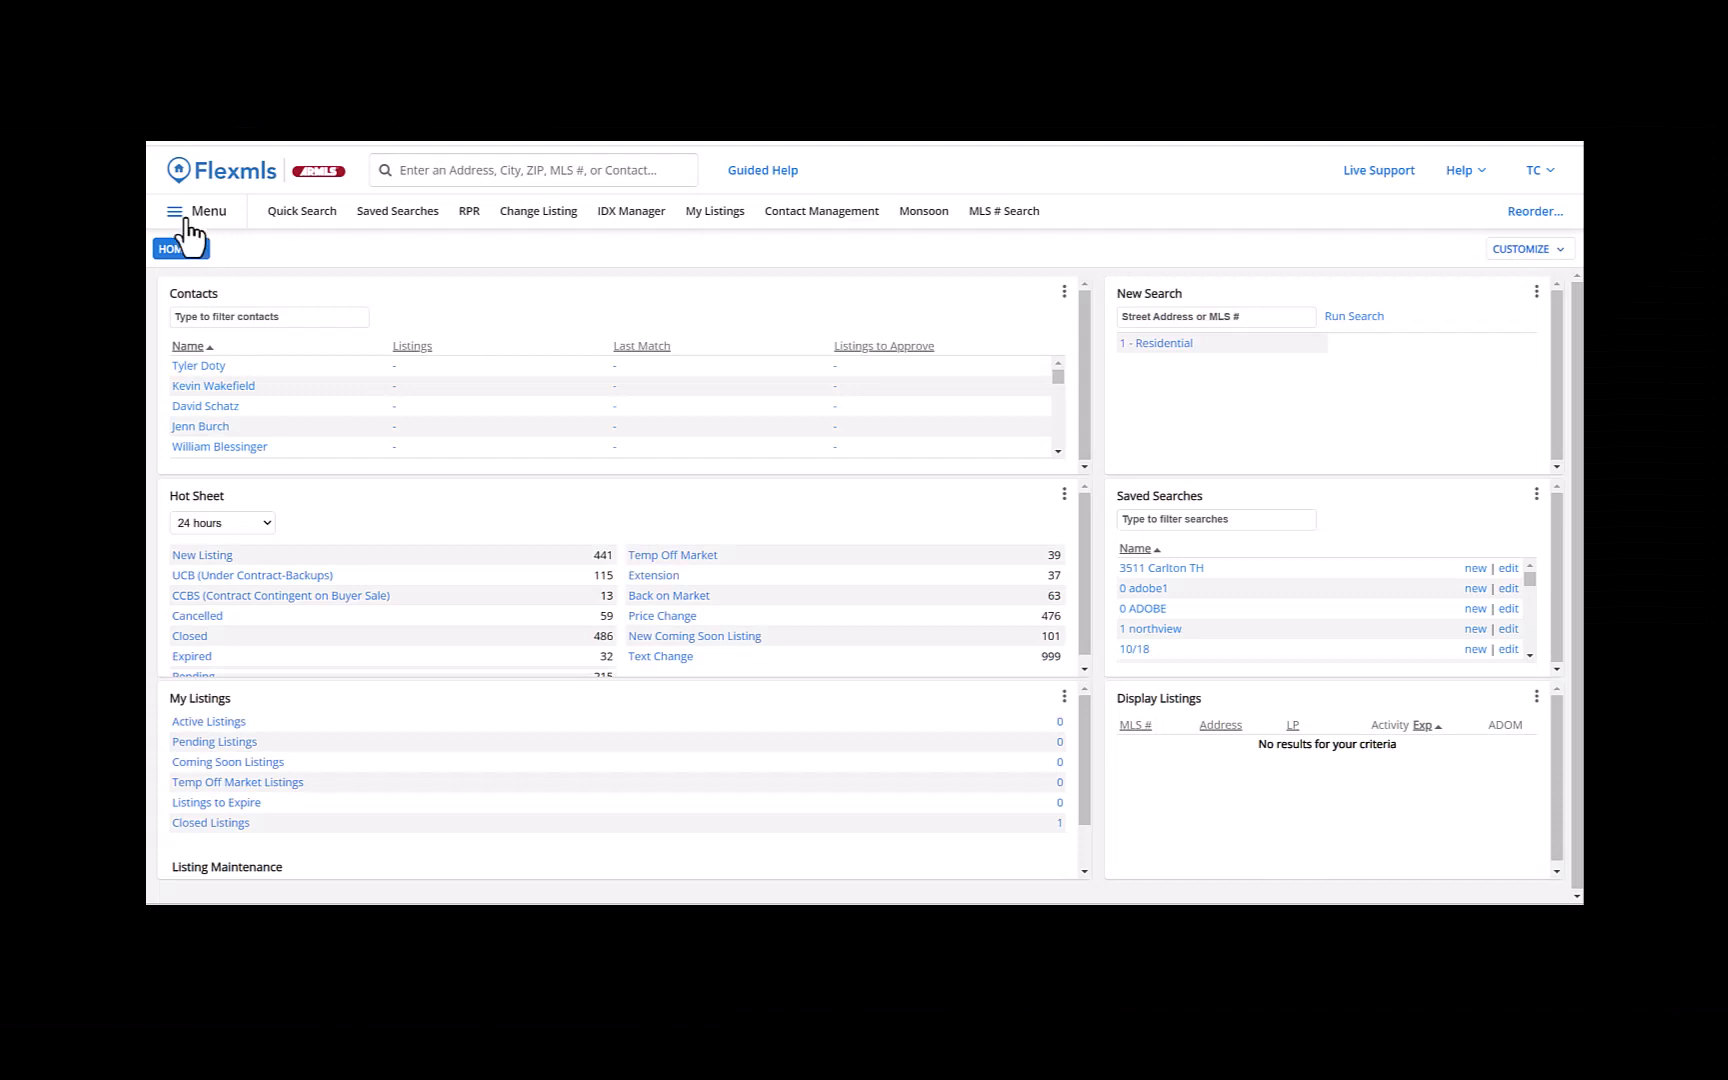
pyautogui.click(183, 222)
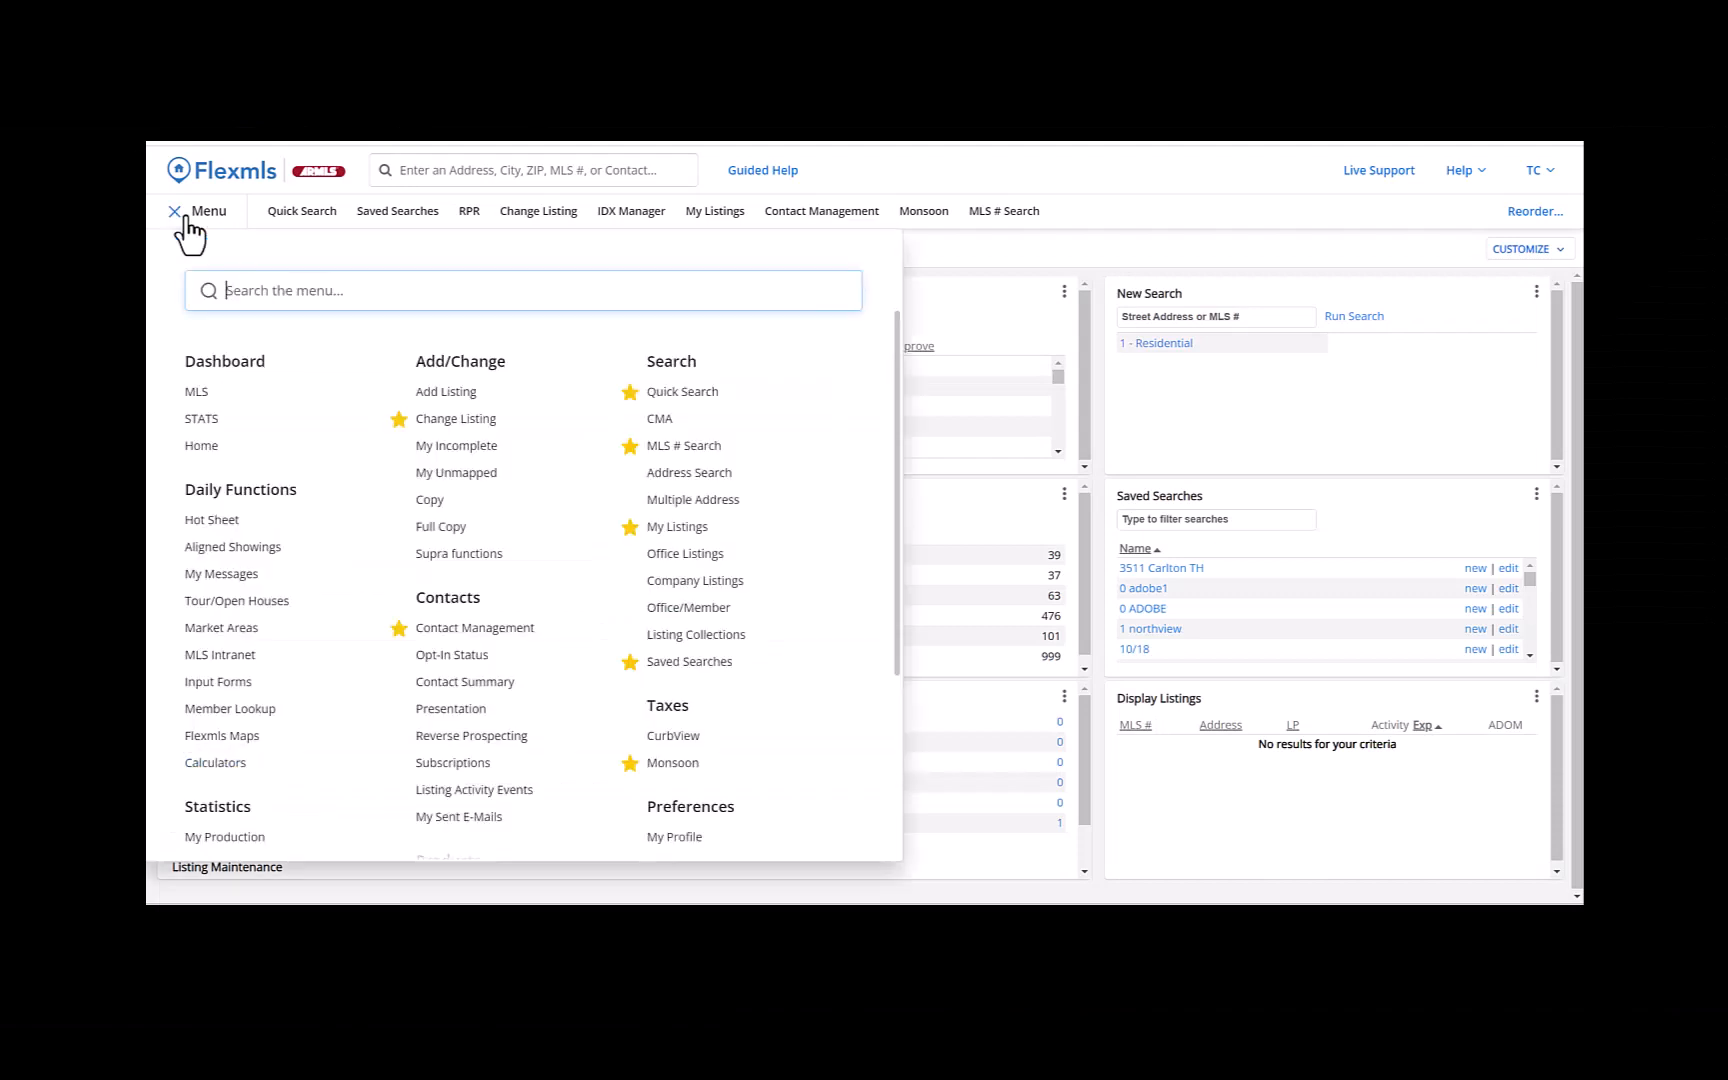
pyautogui.click(678, 452)
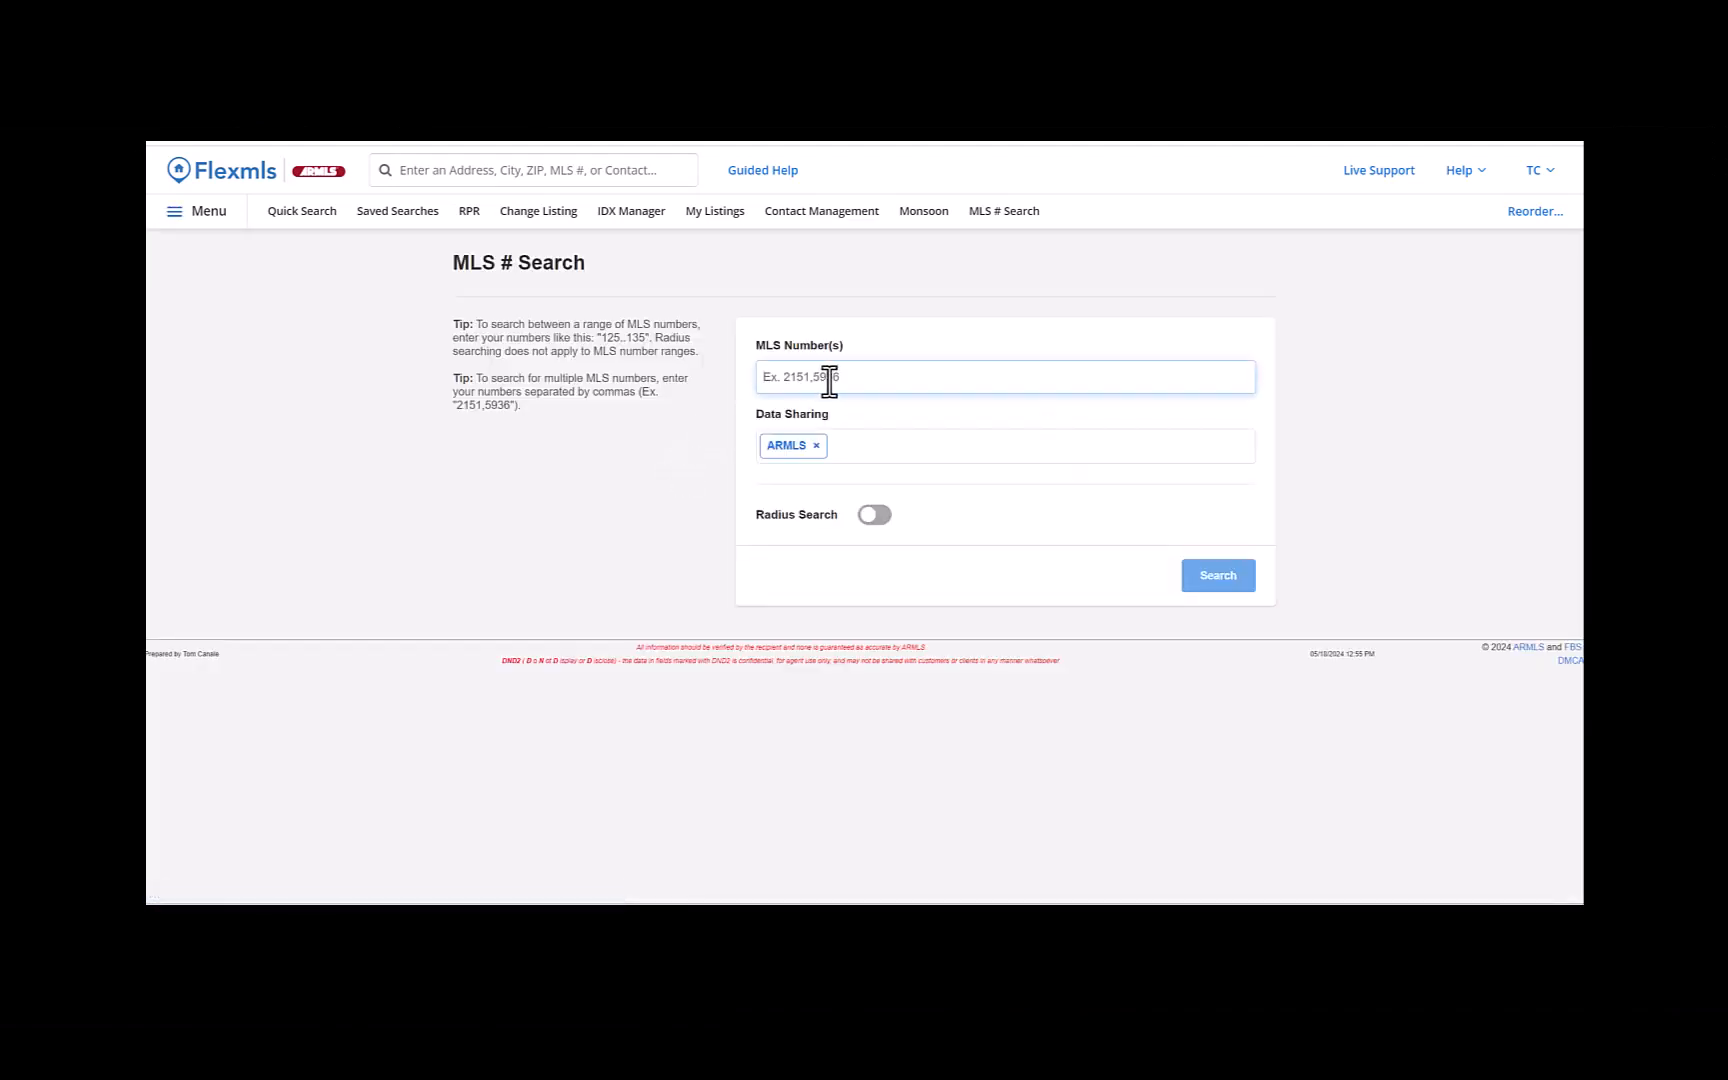
pyautogui.rightClick(829, 381)
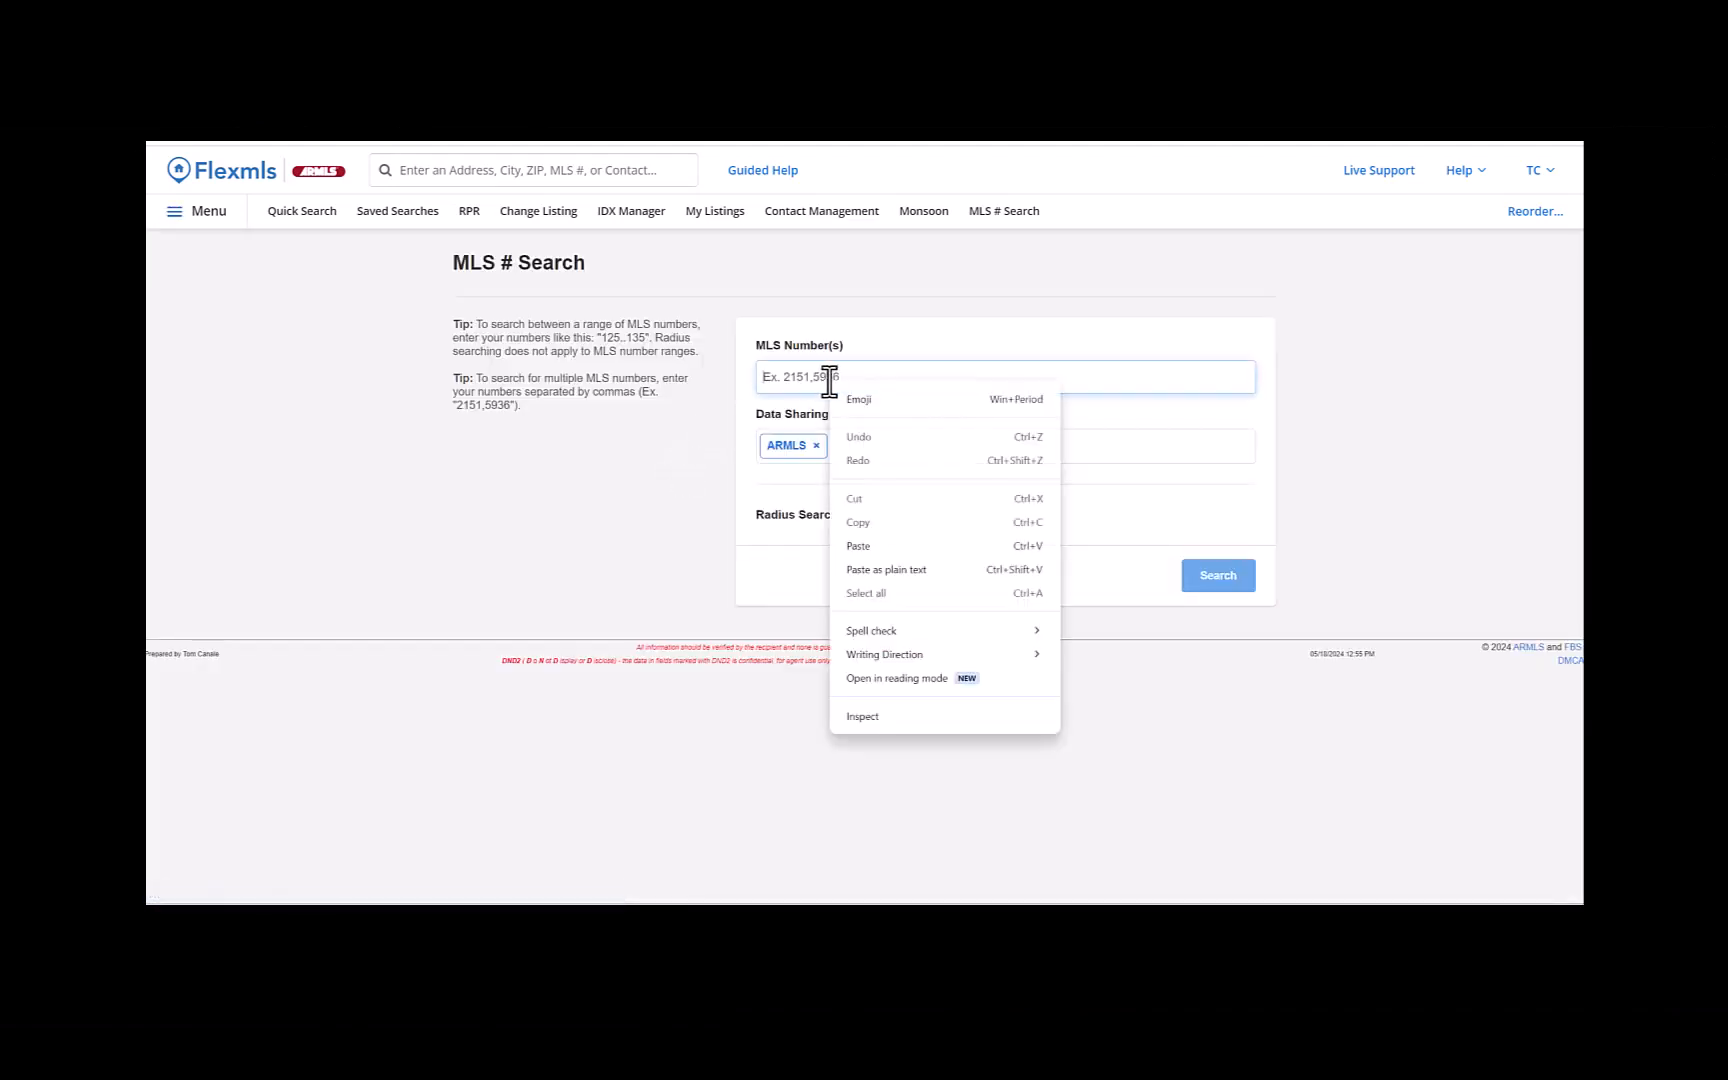
pyautogui.click(868, 546)
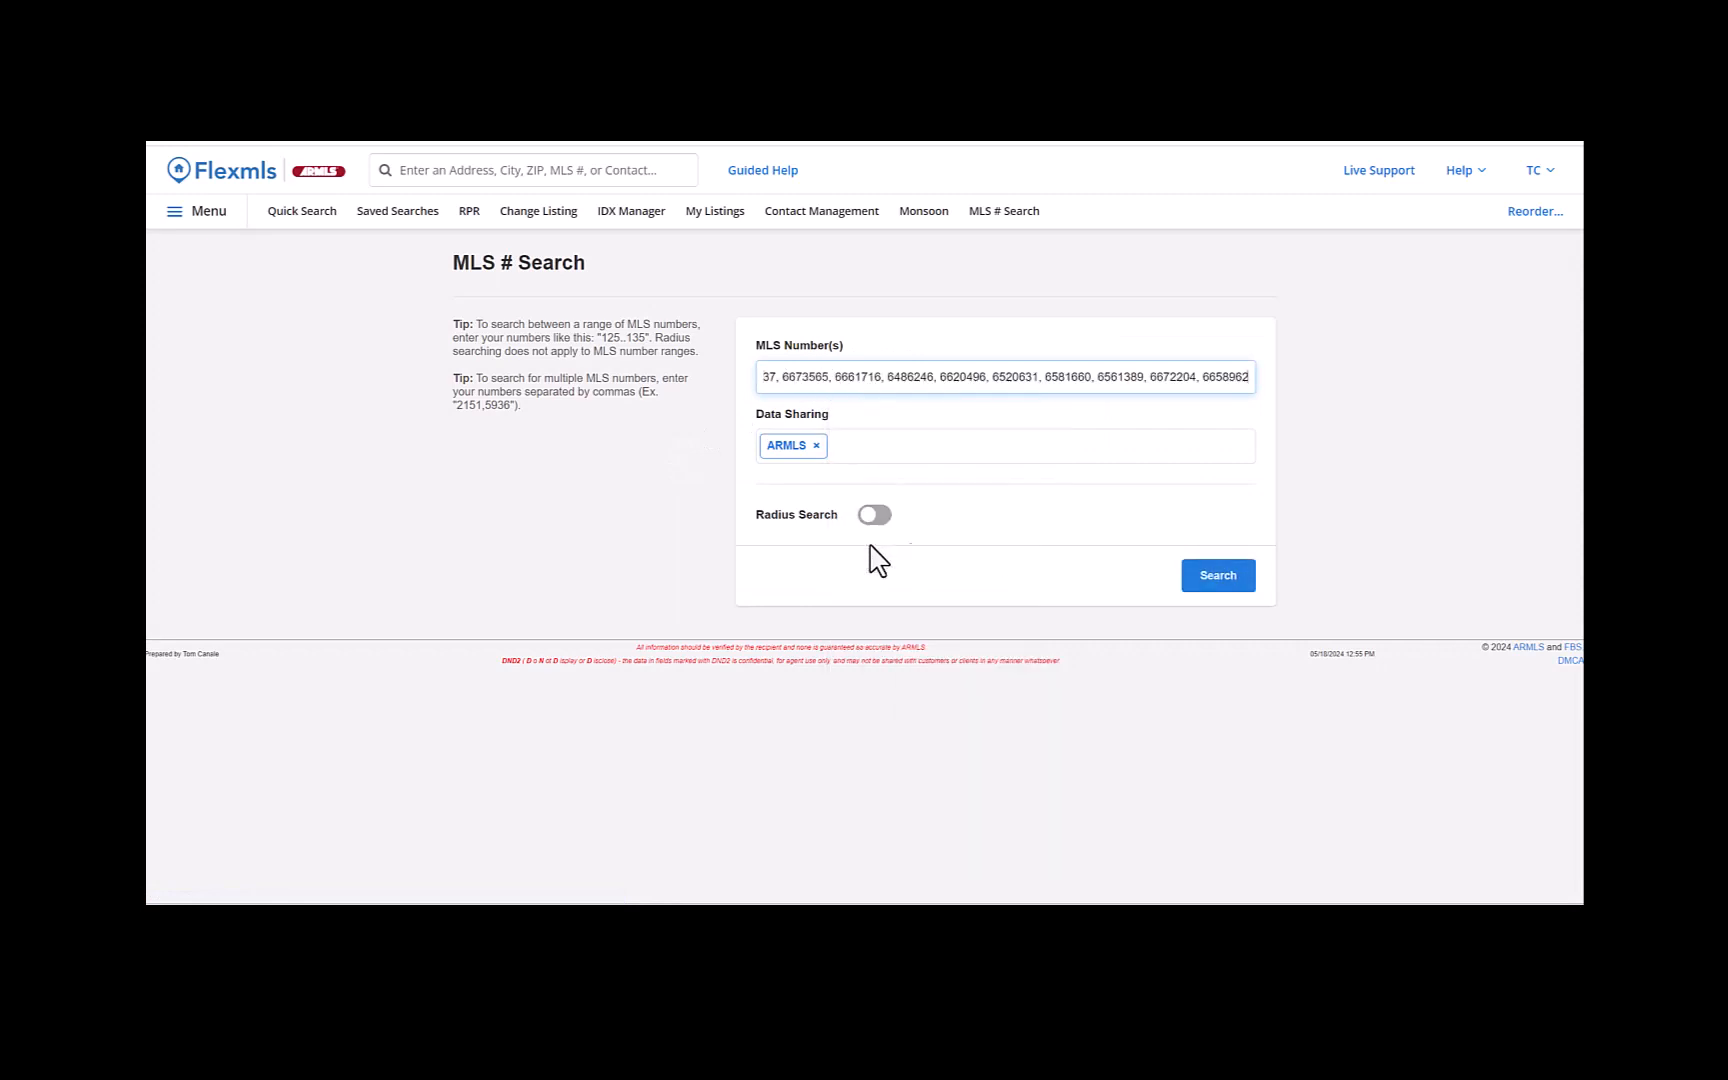
pyautogui.click(1207, 580)
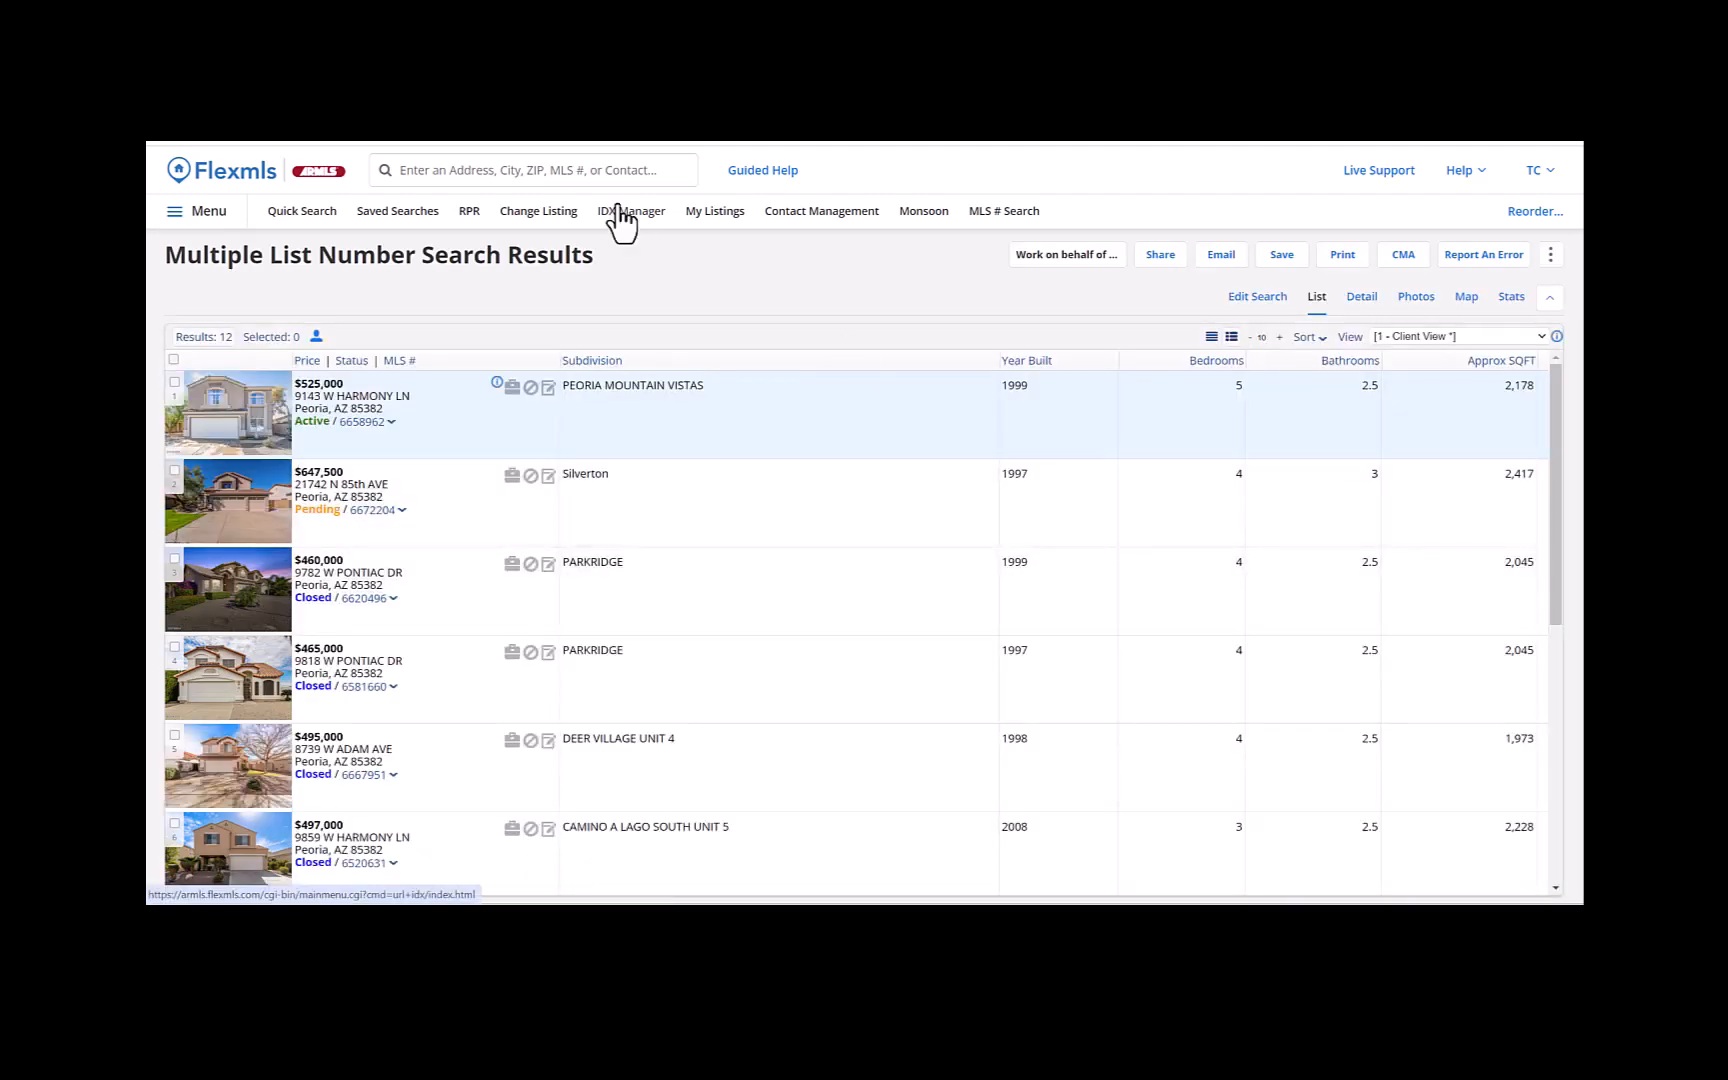
# - Review the comparables in the MLS search results as a list and in the detail view
pyautogui.scroll(-4, 800, 522)
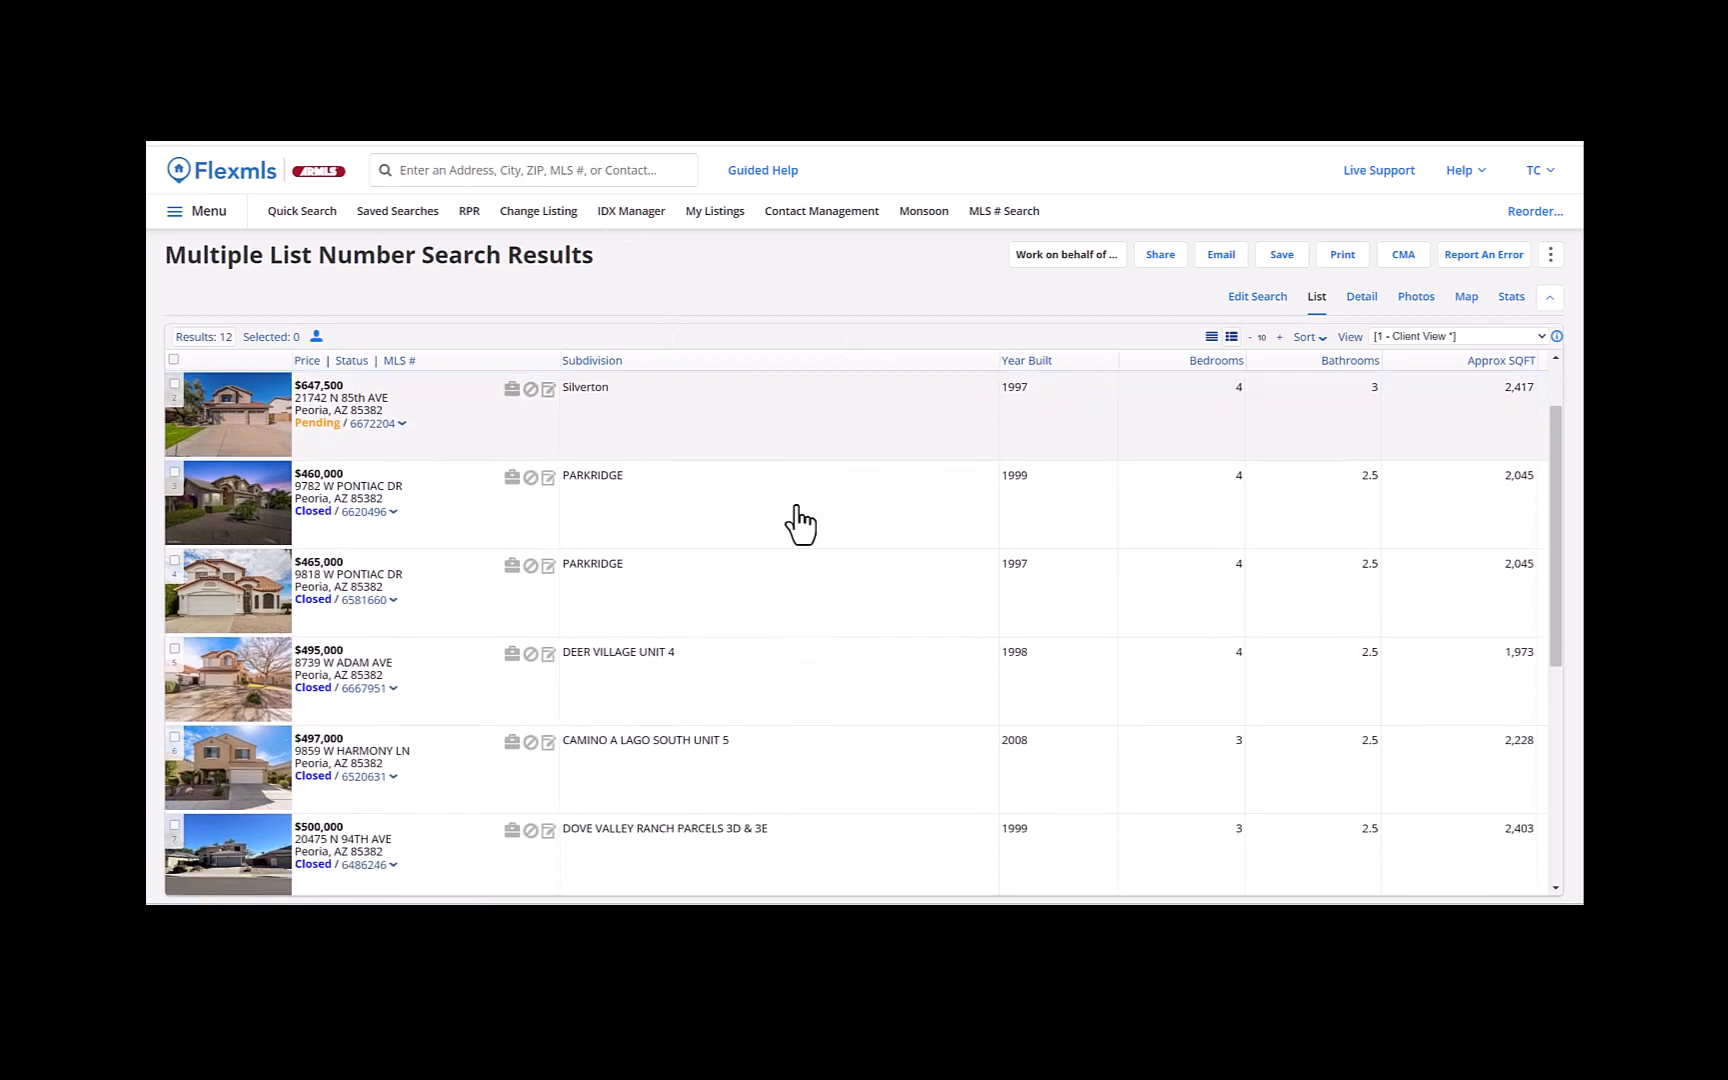
pyautogui.scroll(-2, 795, 521)
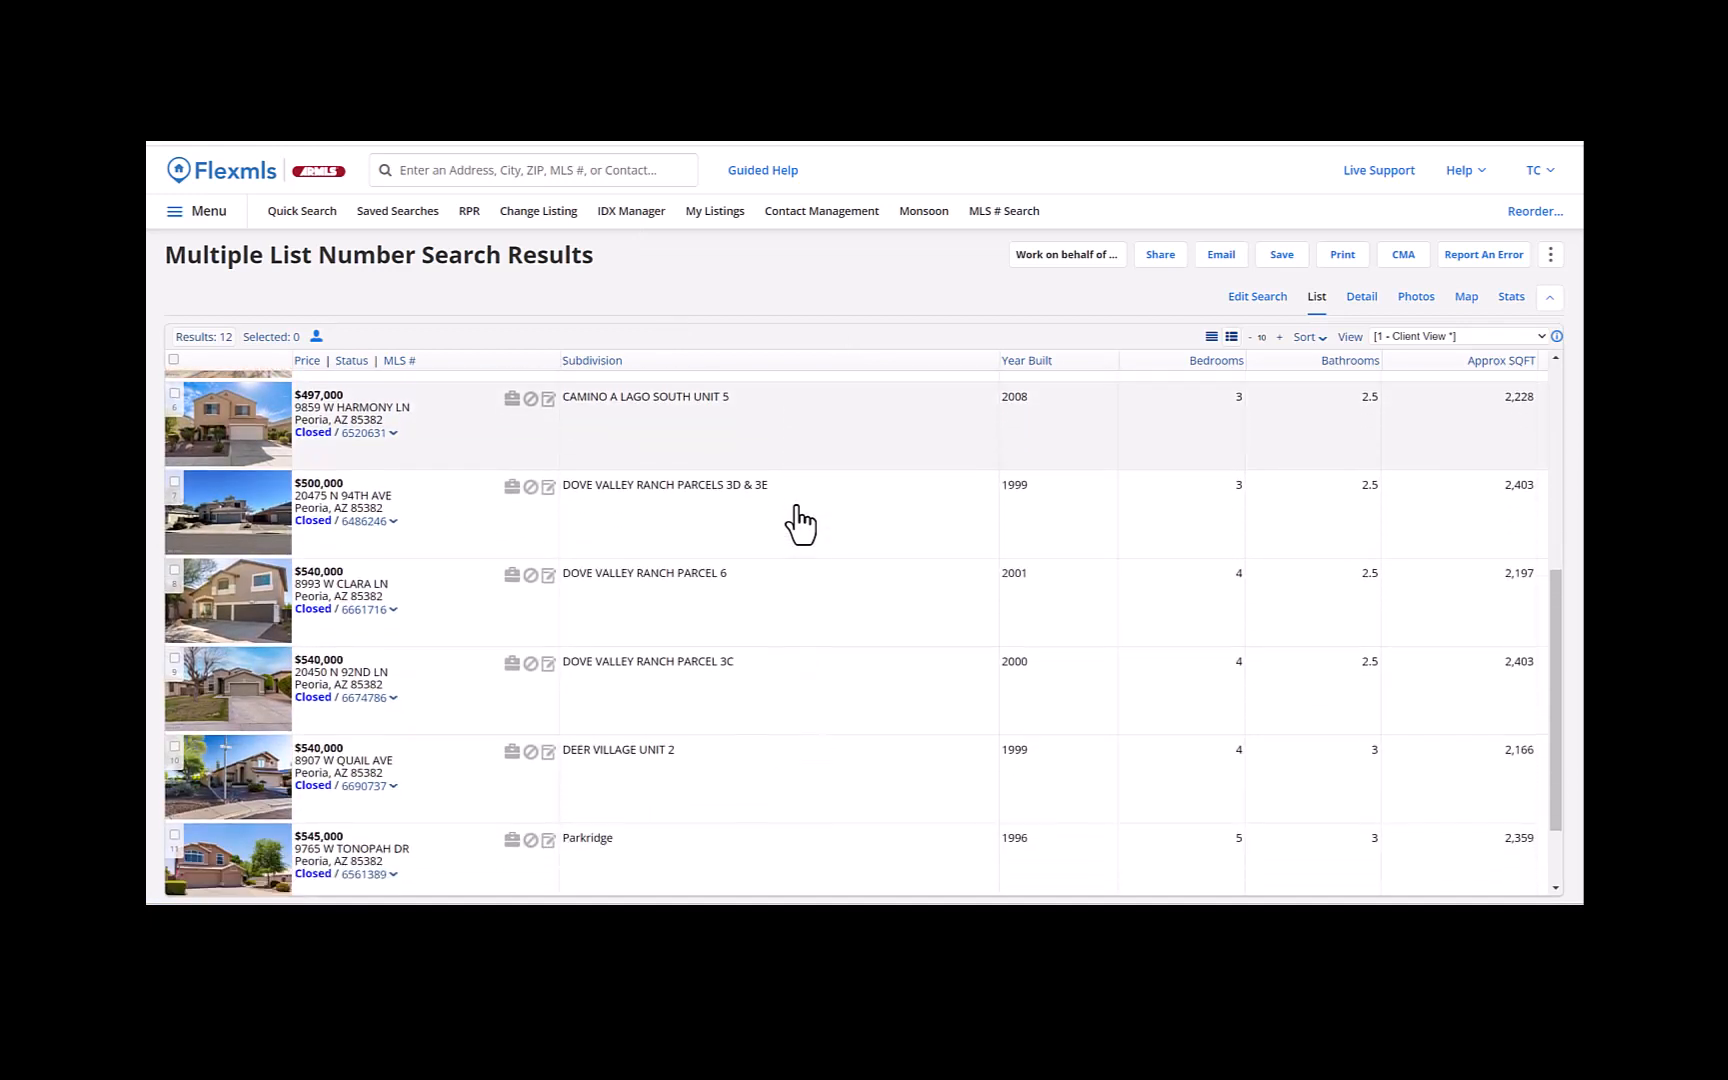
pyautogui.click(1362, 298)
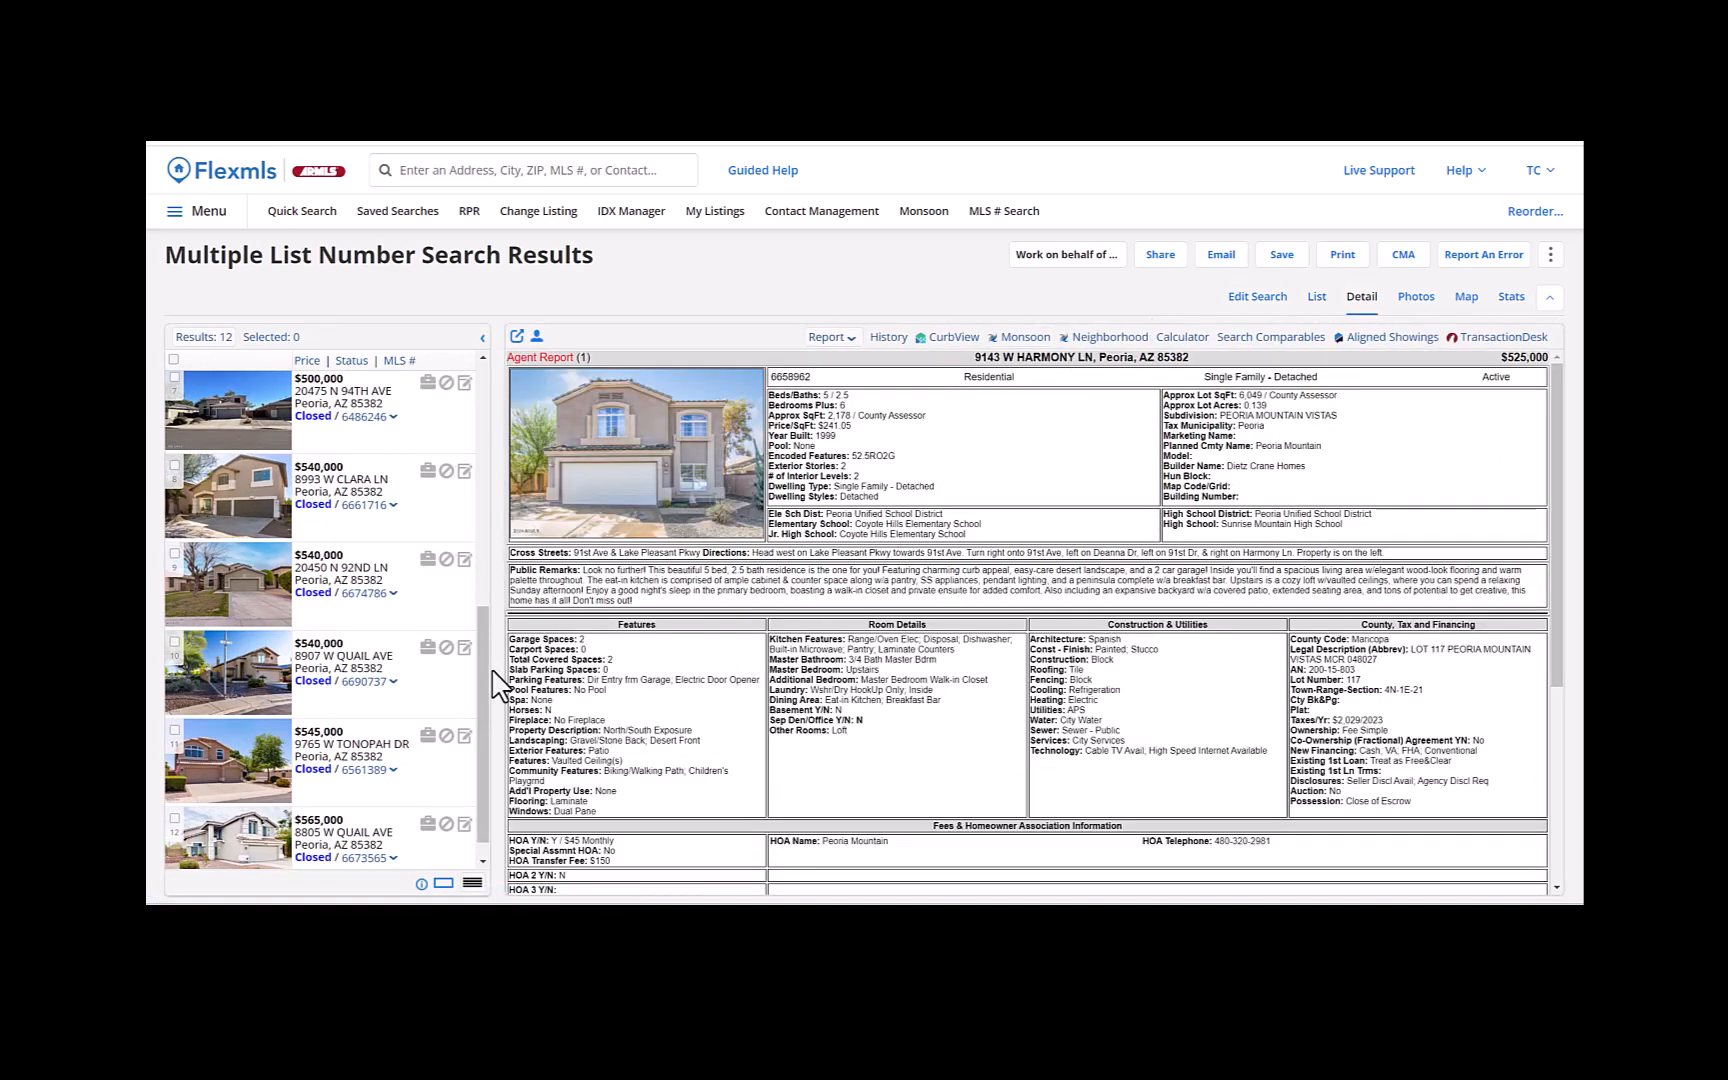
pyautogui.moveTo(485, 690); pyautogui.dragTo(493, 370)
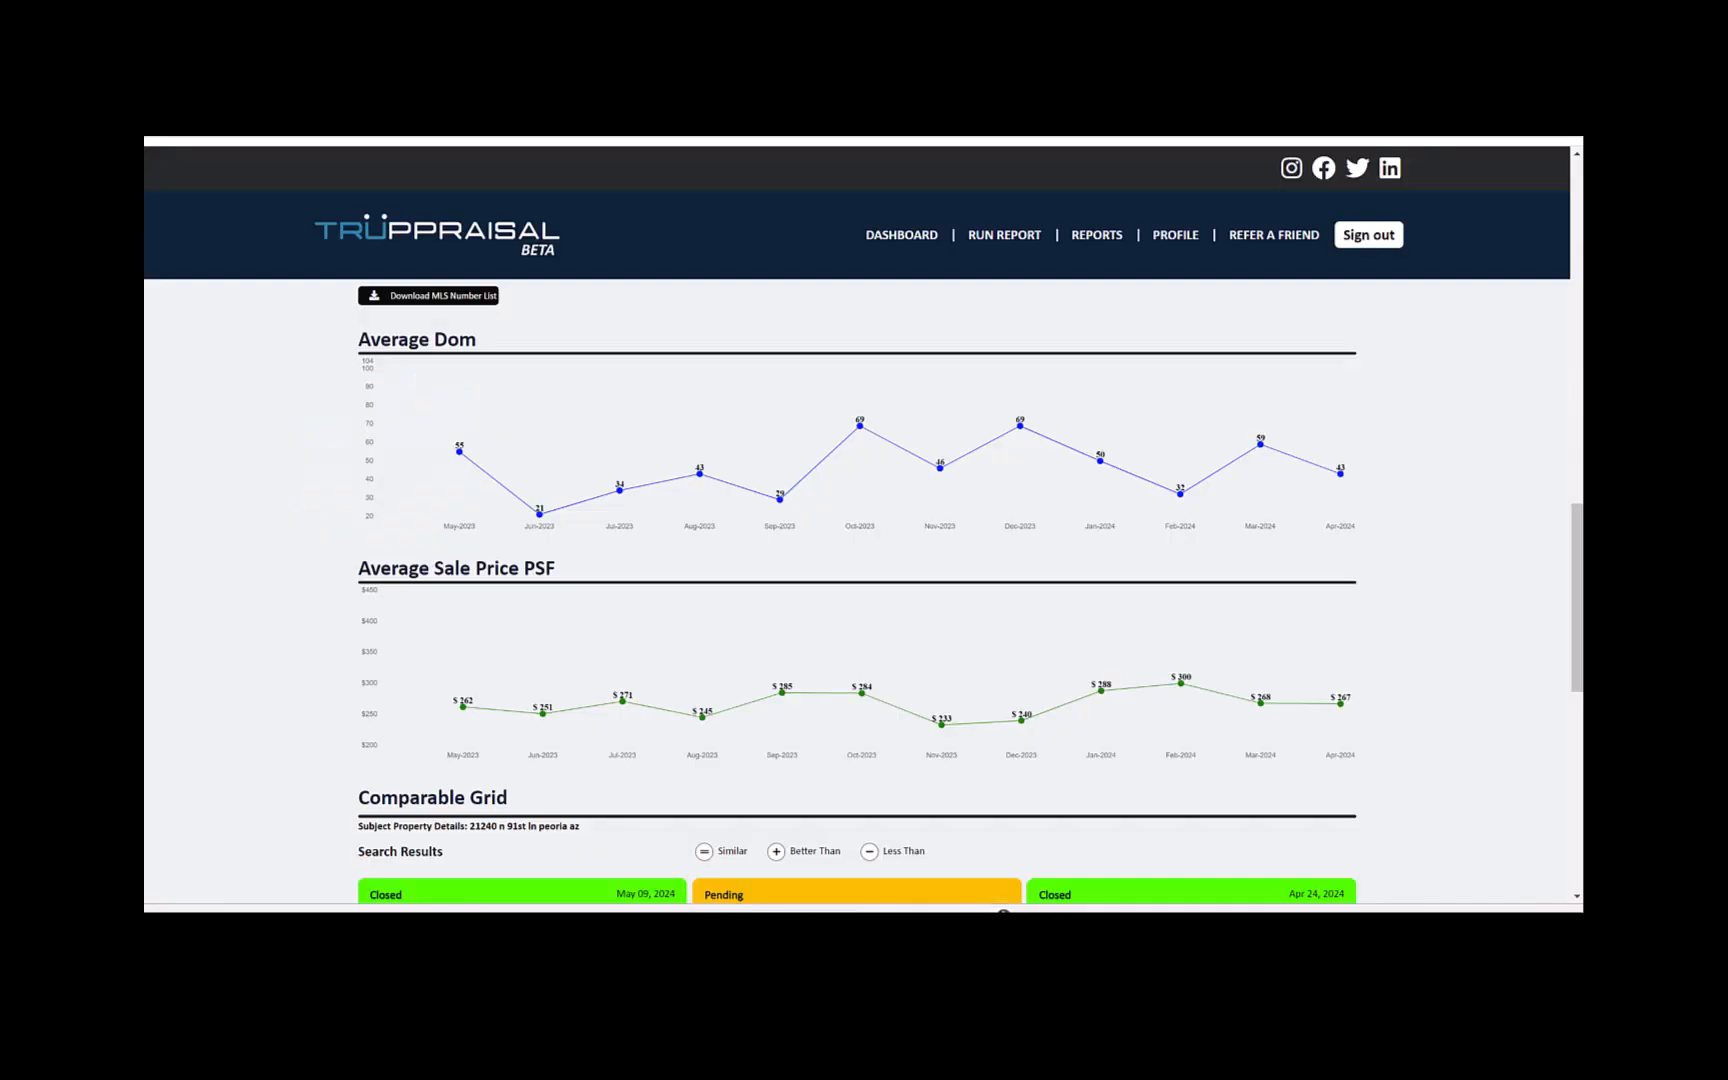
# - In Truppraisal's comparable grid, expand the adjustments and apply a positive upgrades adjustment of $39,592 to the comparable closed May 09, 2024
pyautogui.scroll(-5, 1445, 545)
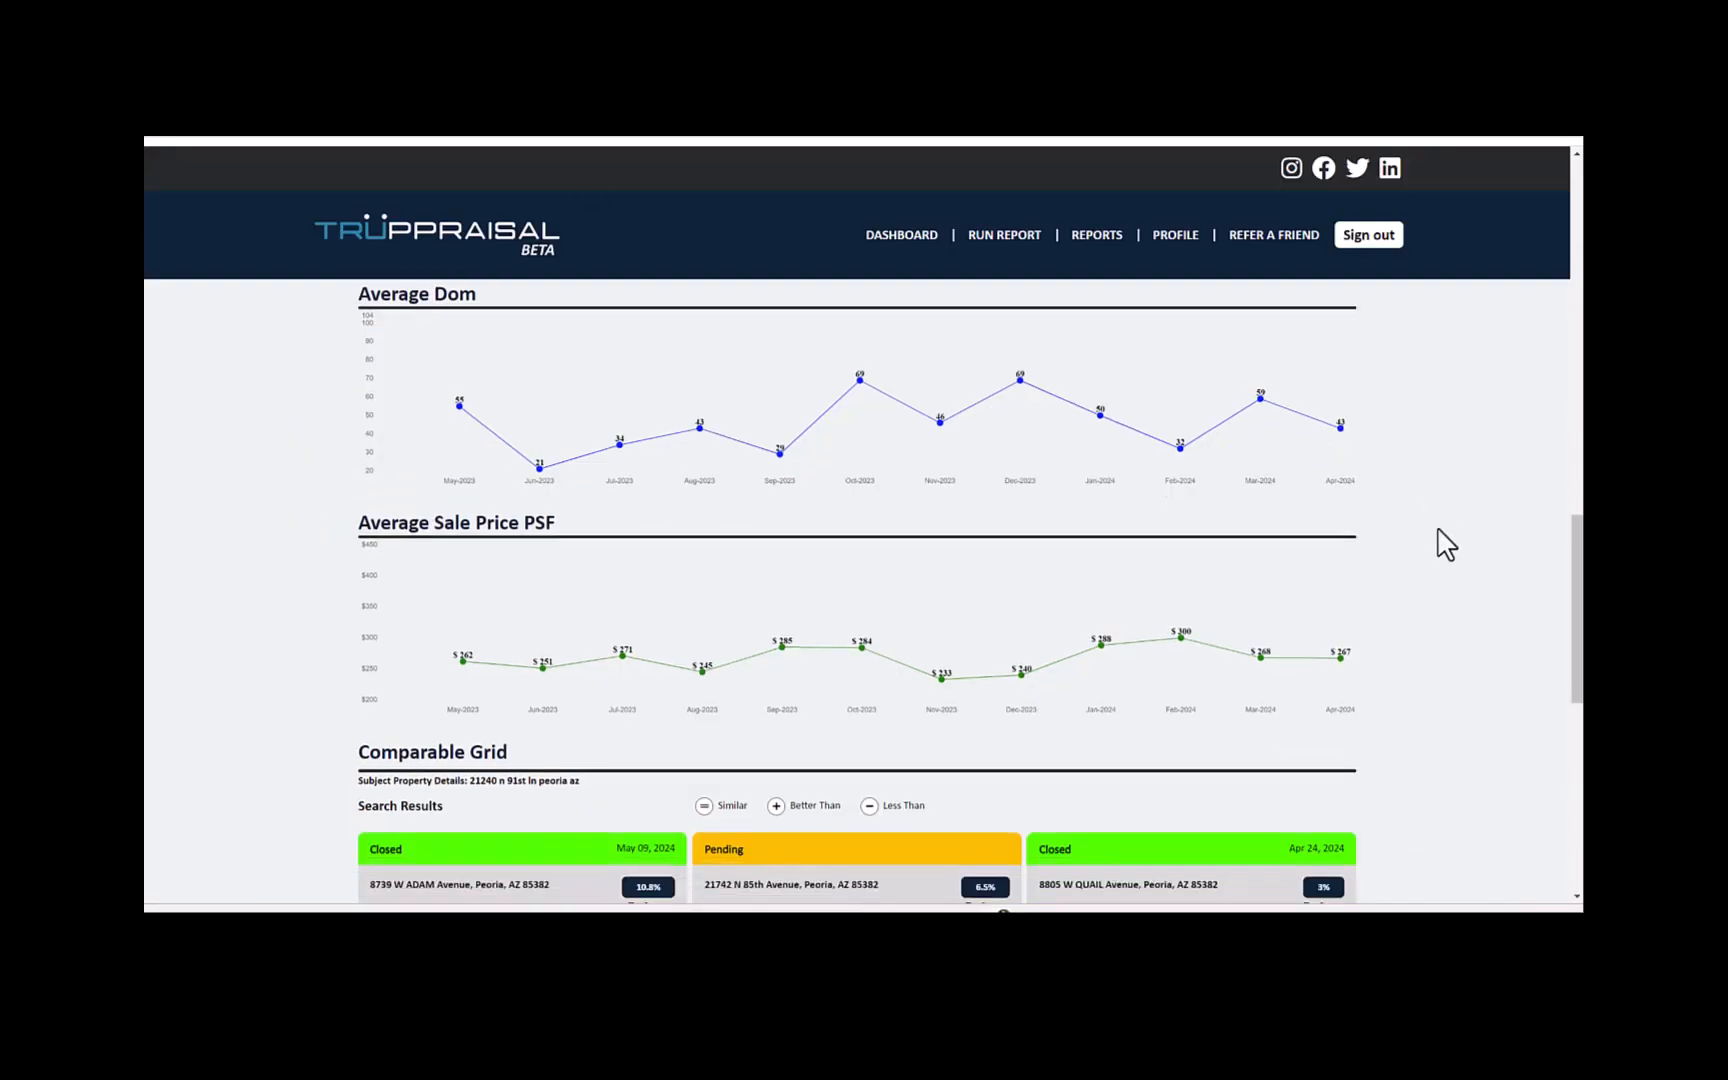
pyautogui.scroll(-1, 1438, 530)
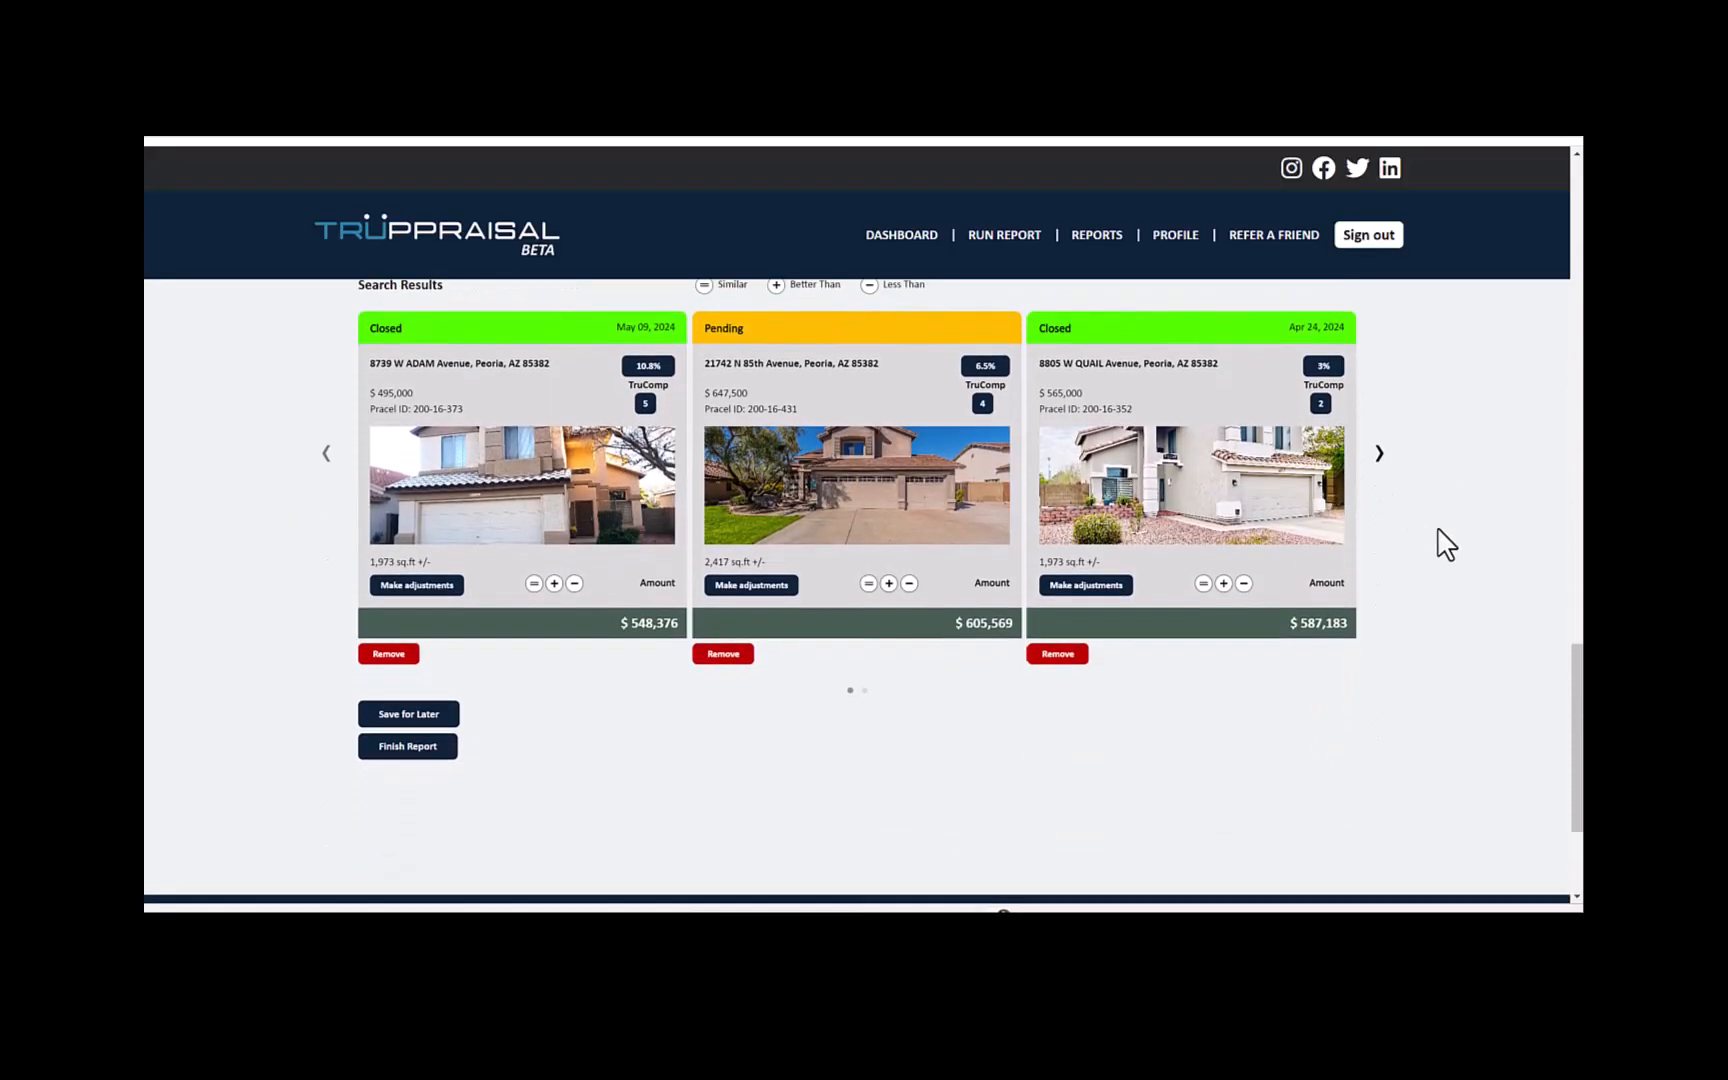
pyautogui.click(447, 588)
pyautogui.scroll(2, 560, 630)
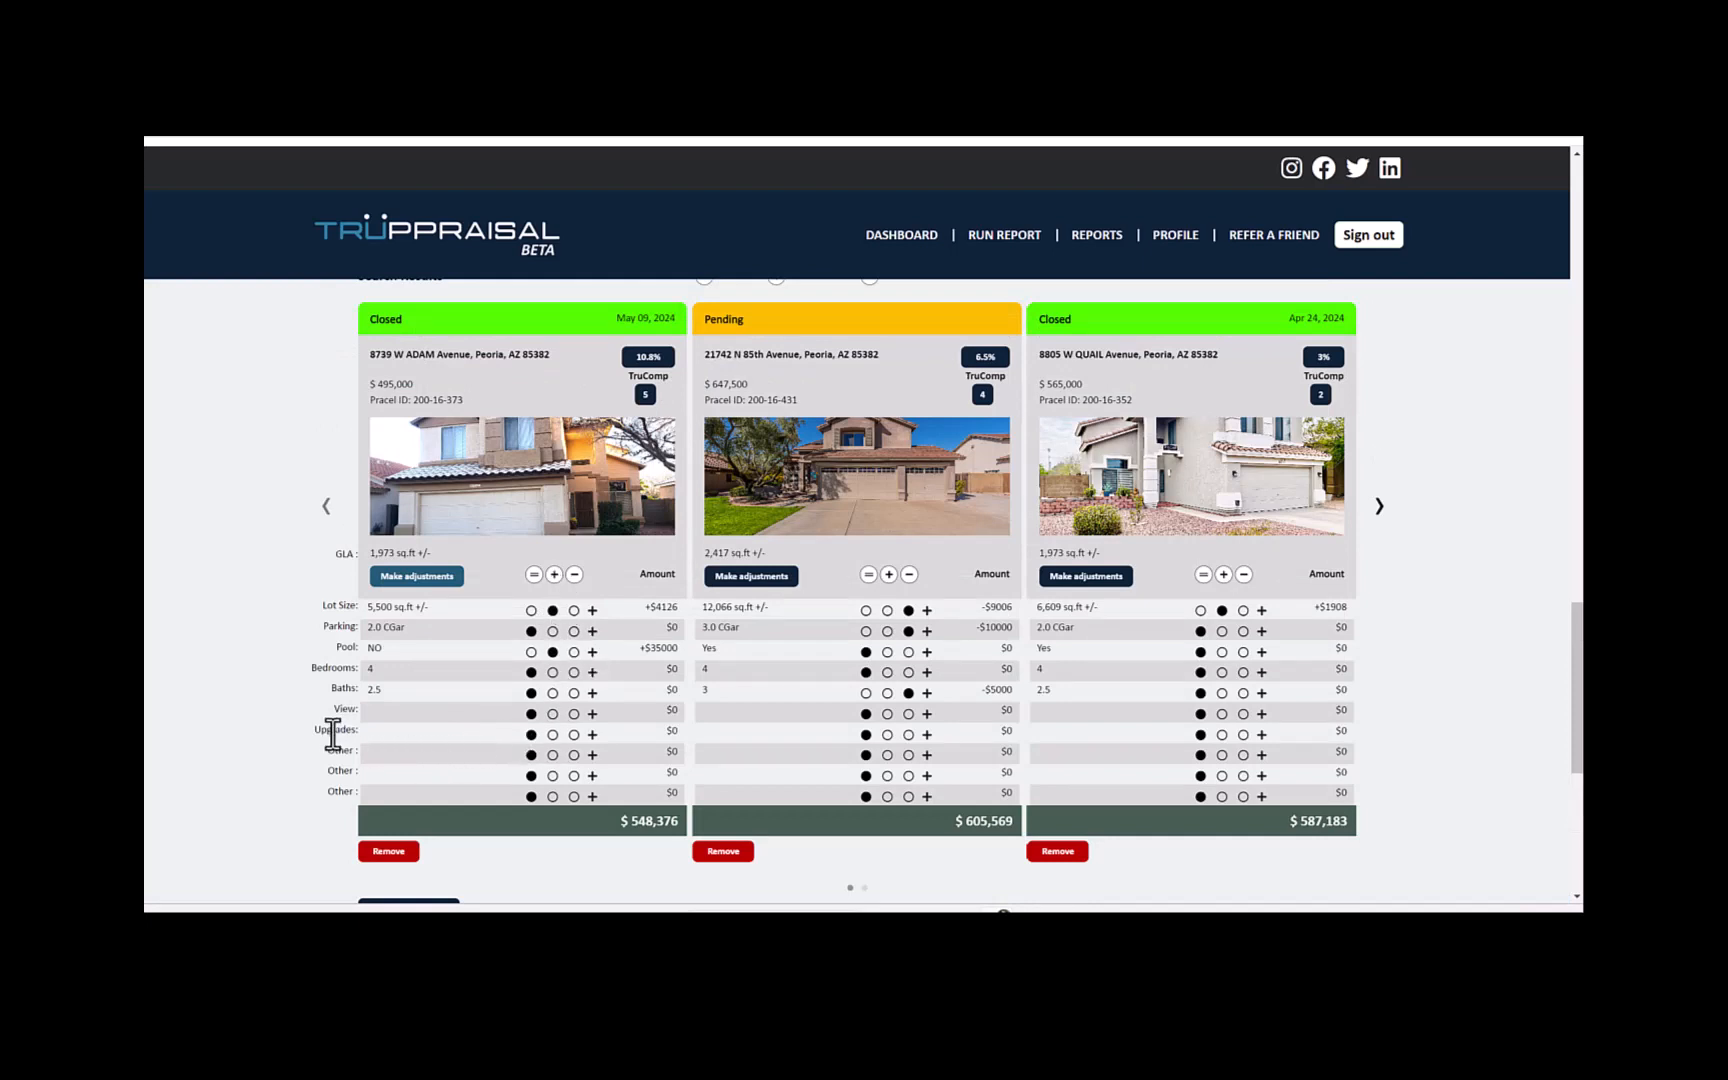
pyautogui.click(552, 734)
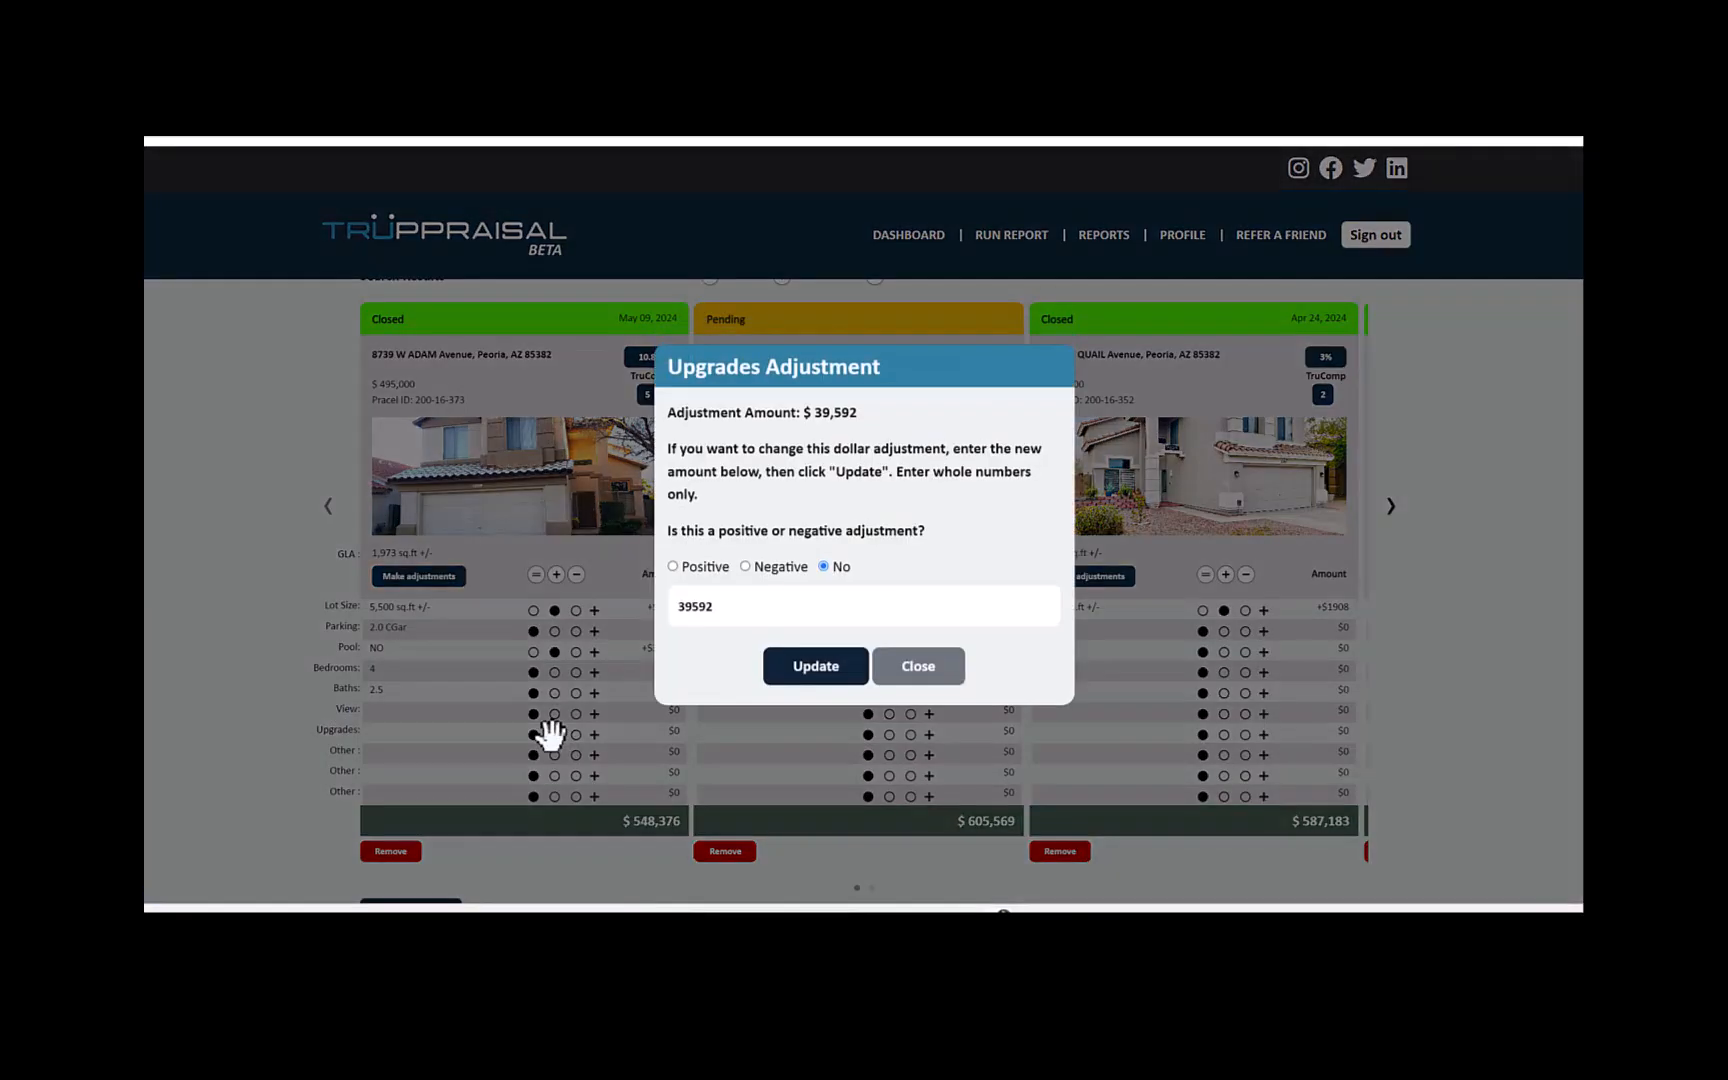
pyautogui.click(673, 566)
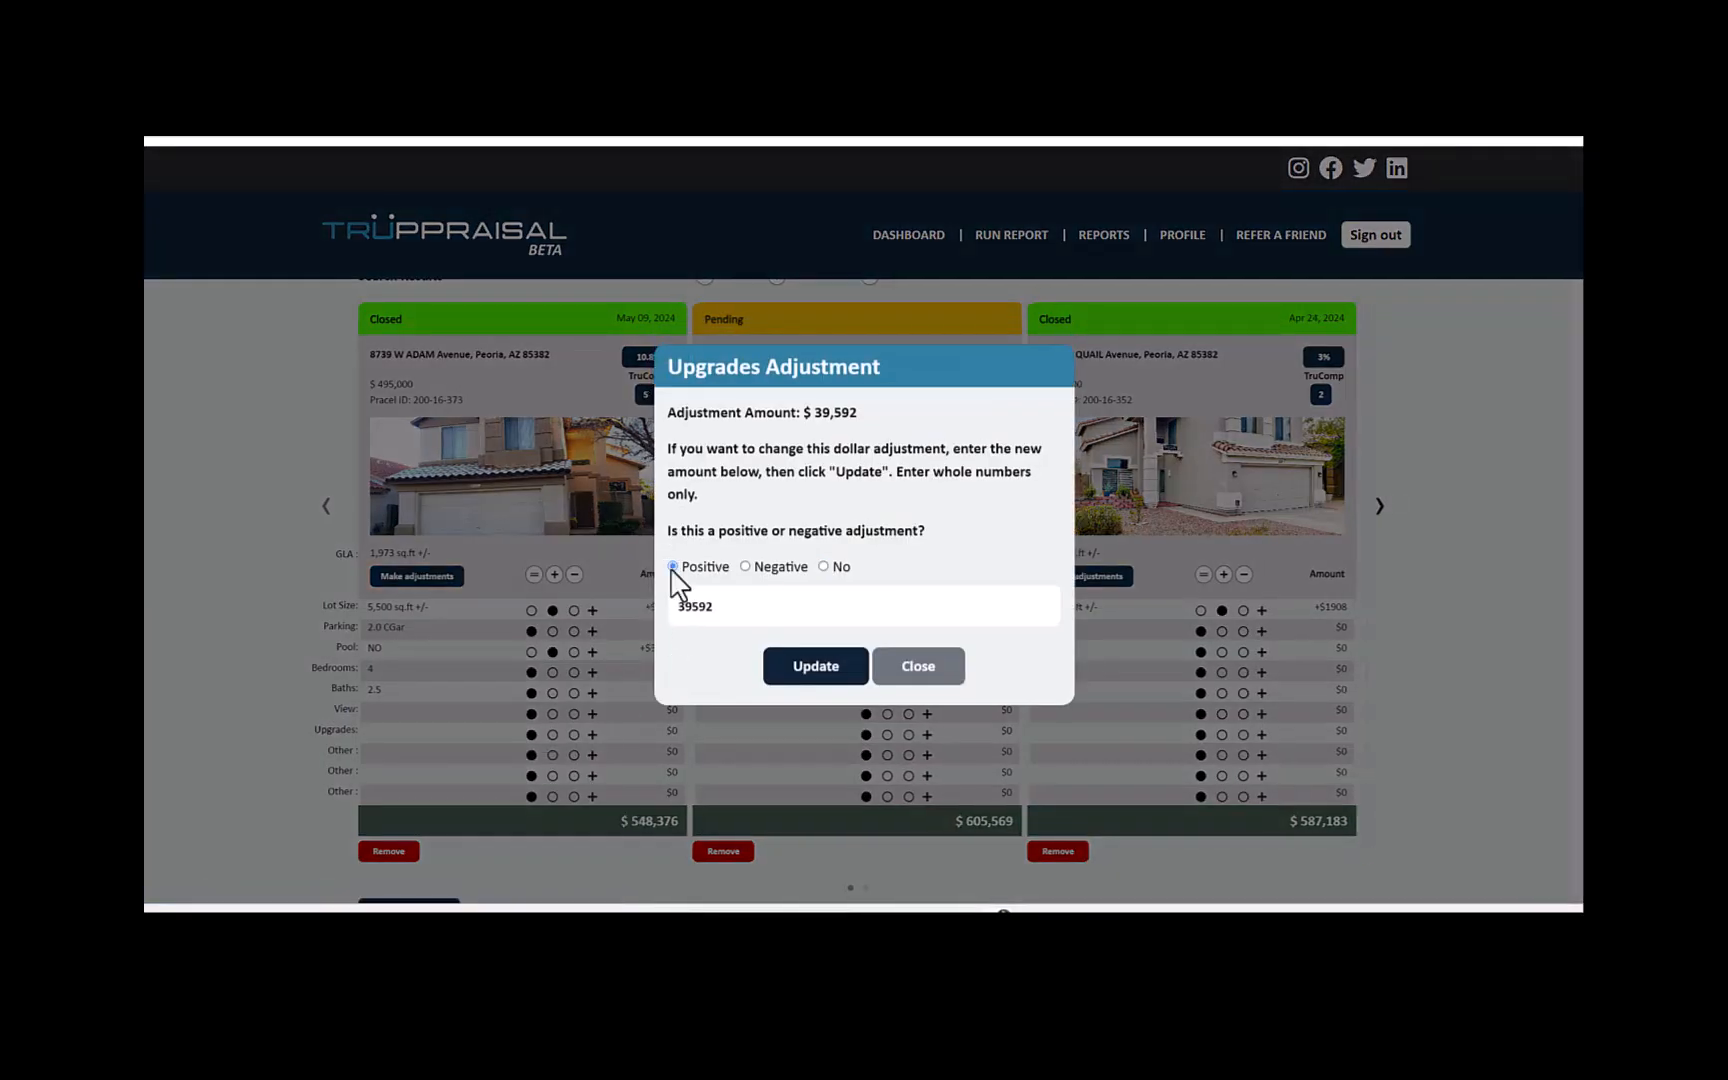
pyautogui.click(815, 670)
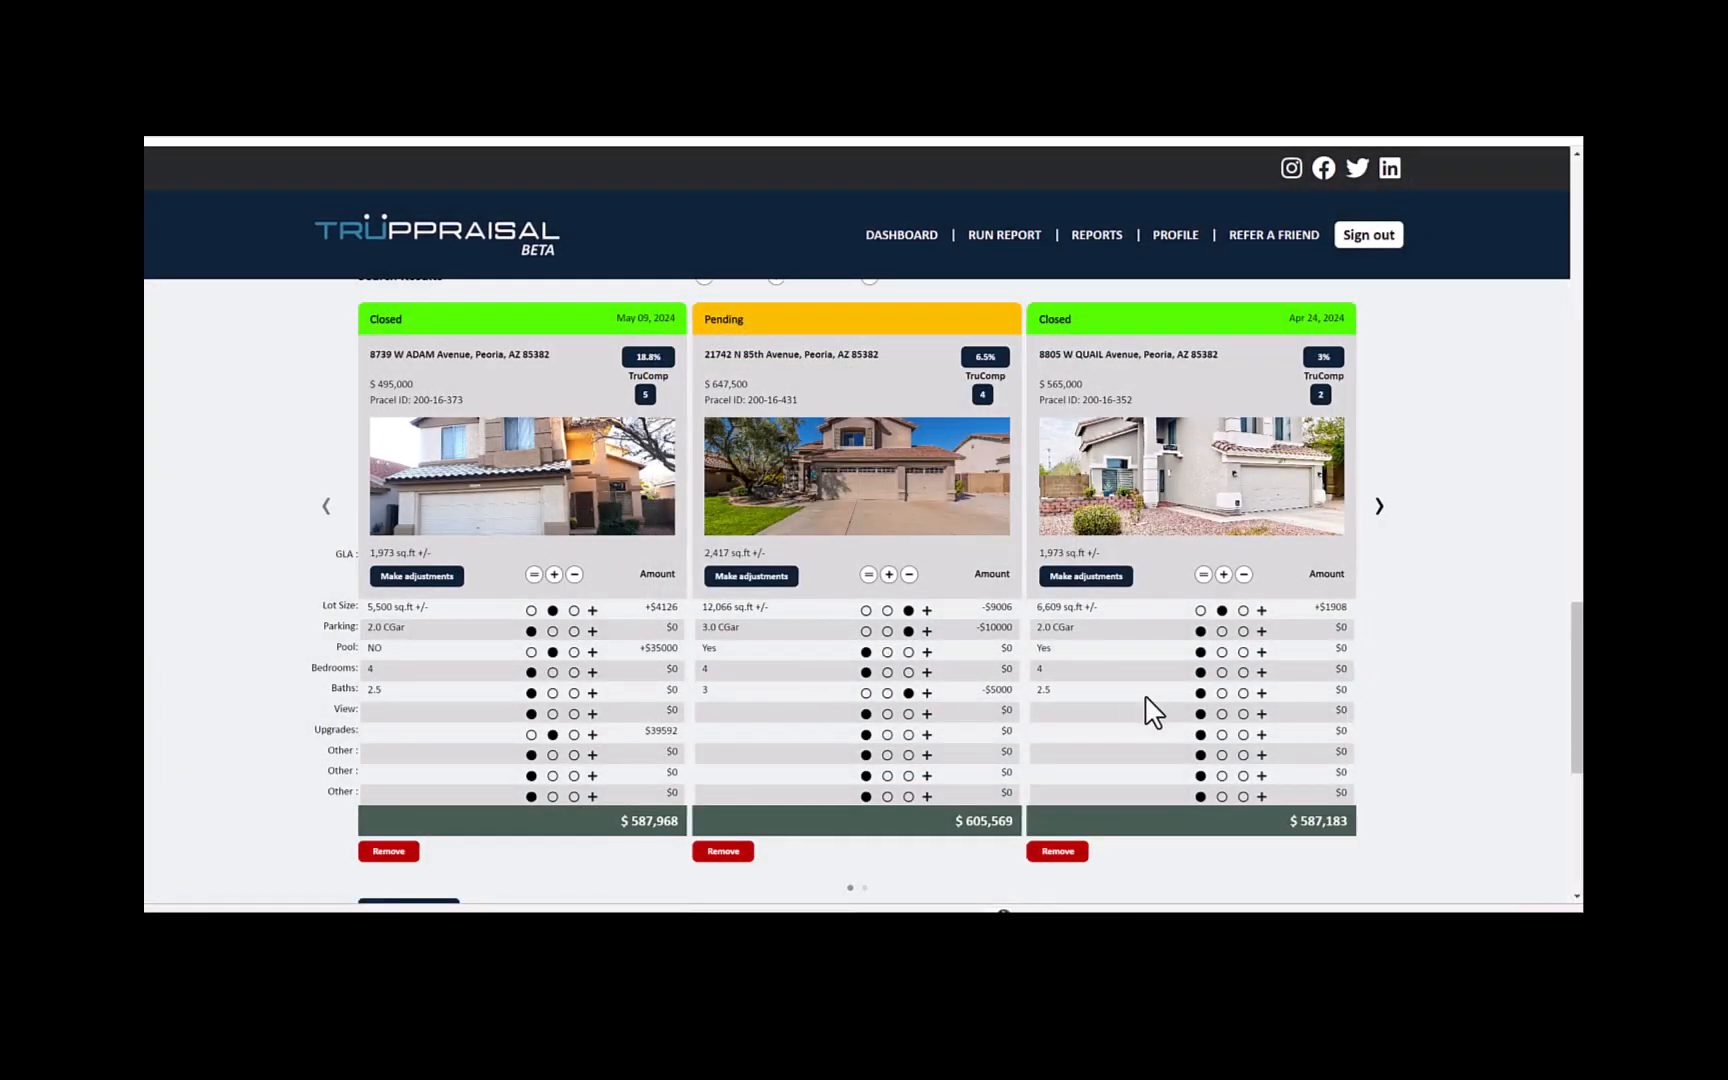
# - Apply a positive upgrades adjustment of $43,200 to the comparable closed May 03, 2024 in the comparable grid
pyautogui.click(1379, 505)
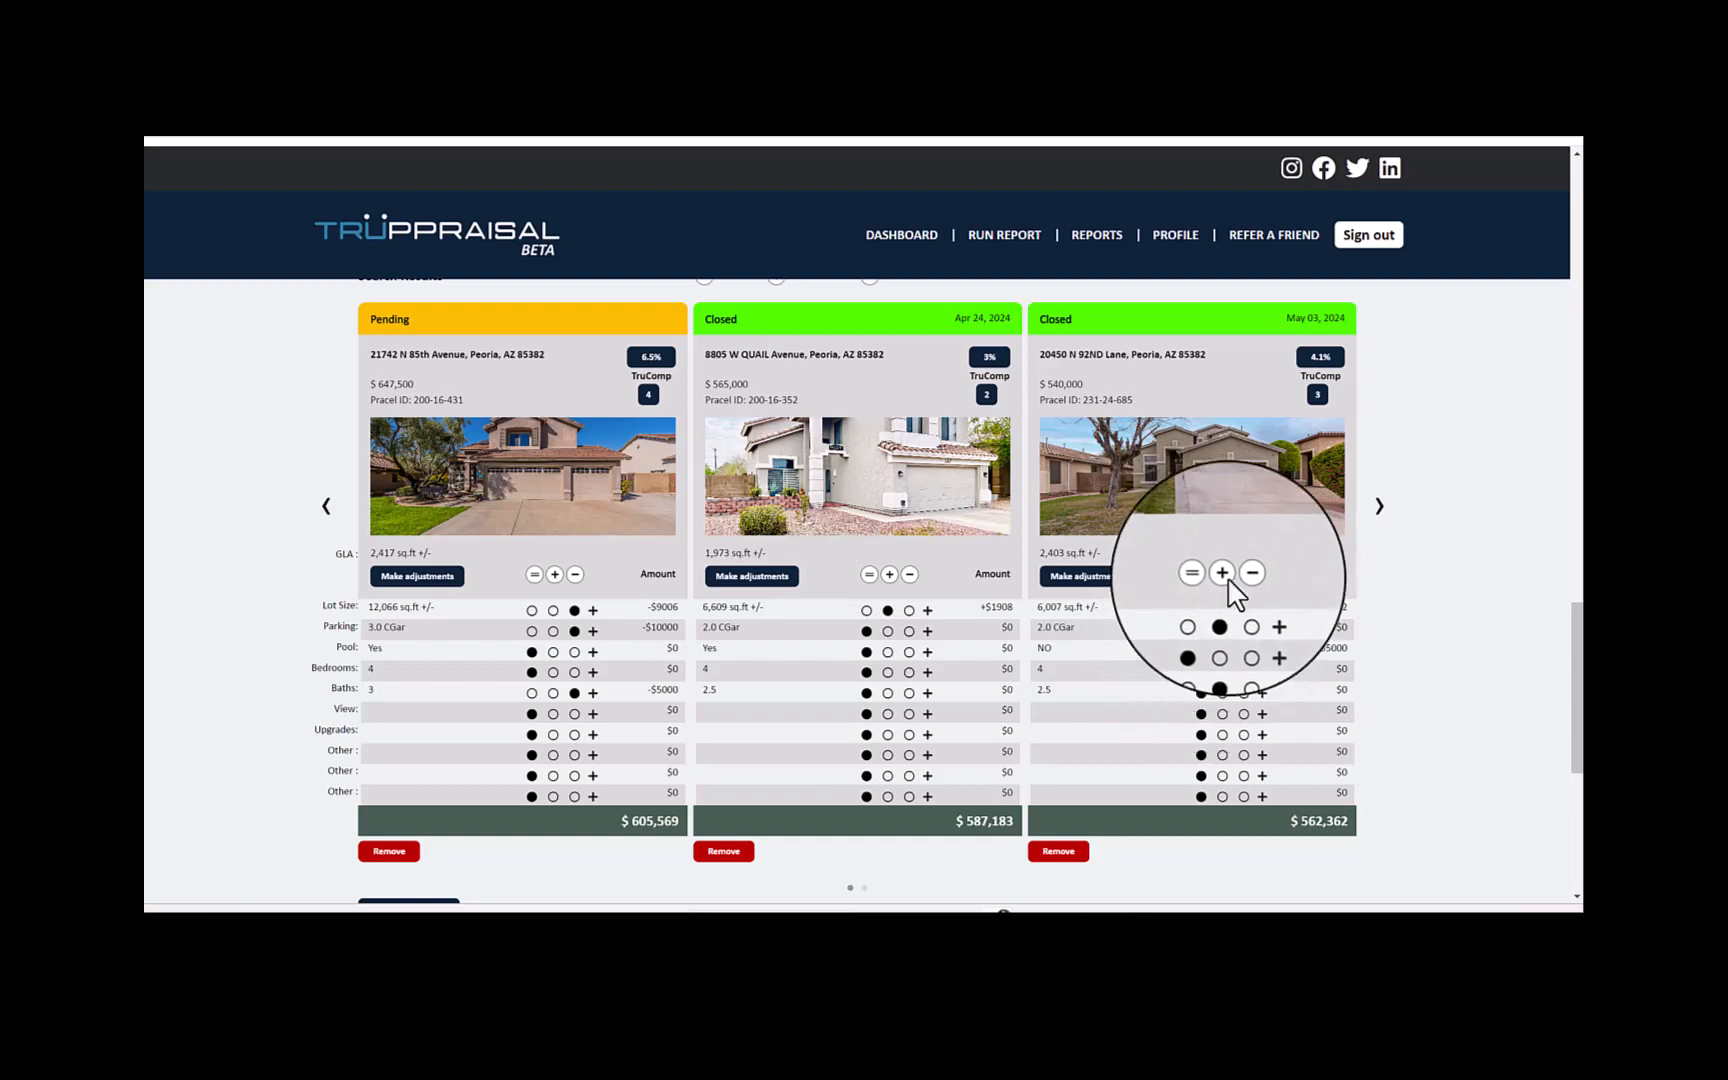
pyautogui.click(1222, 735)
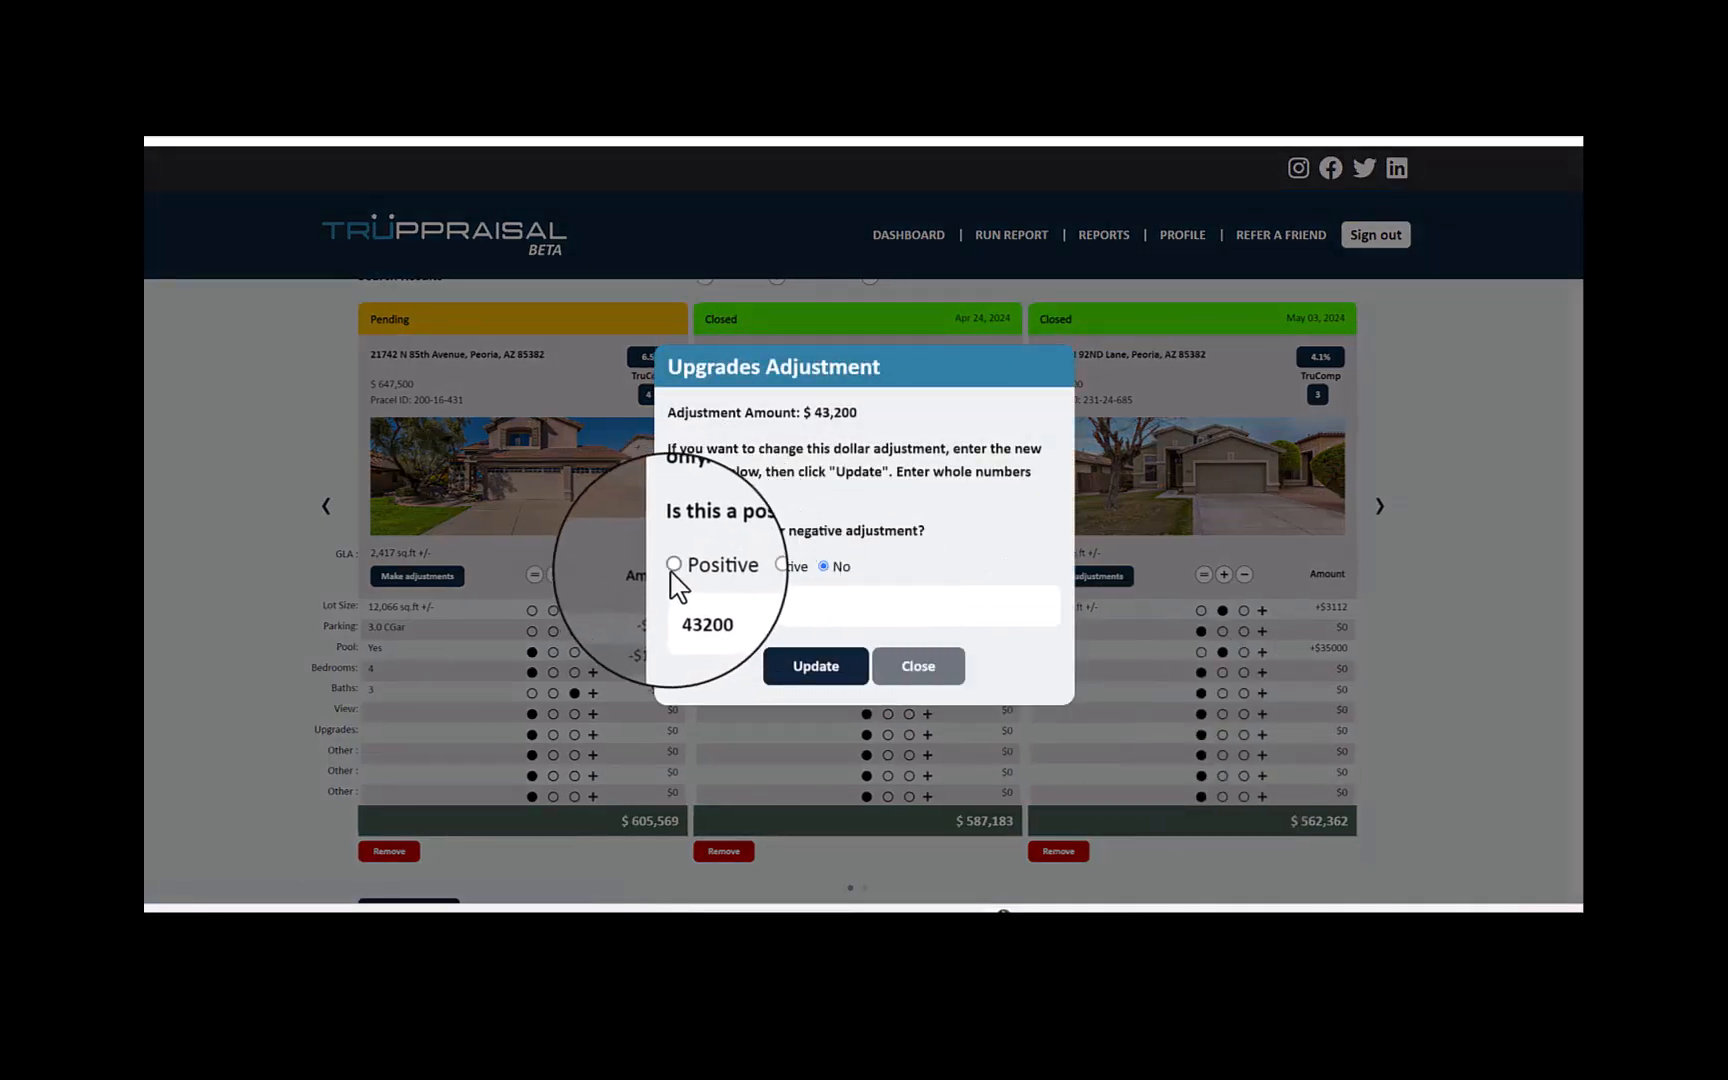
pyautogui.click(673, 566)
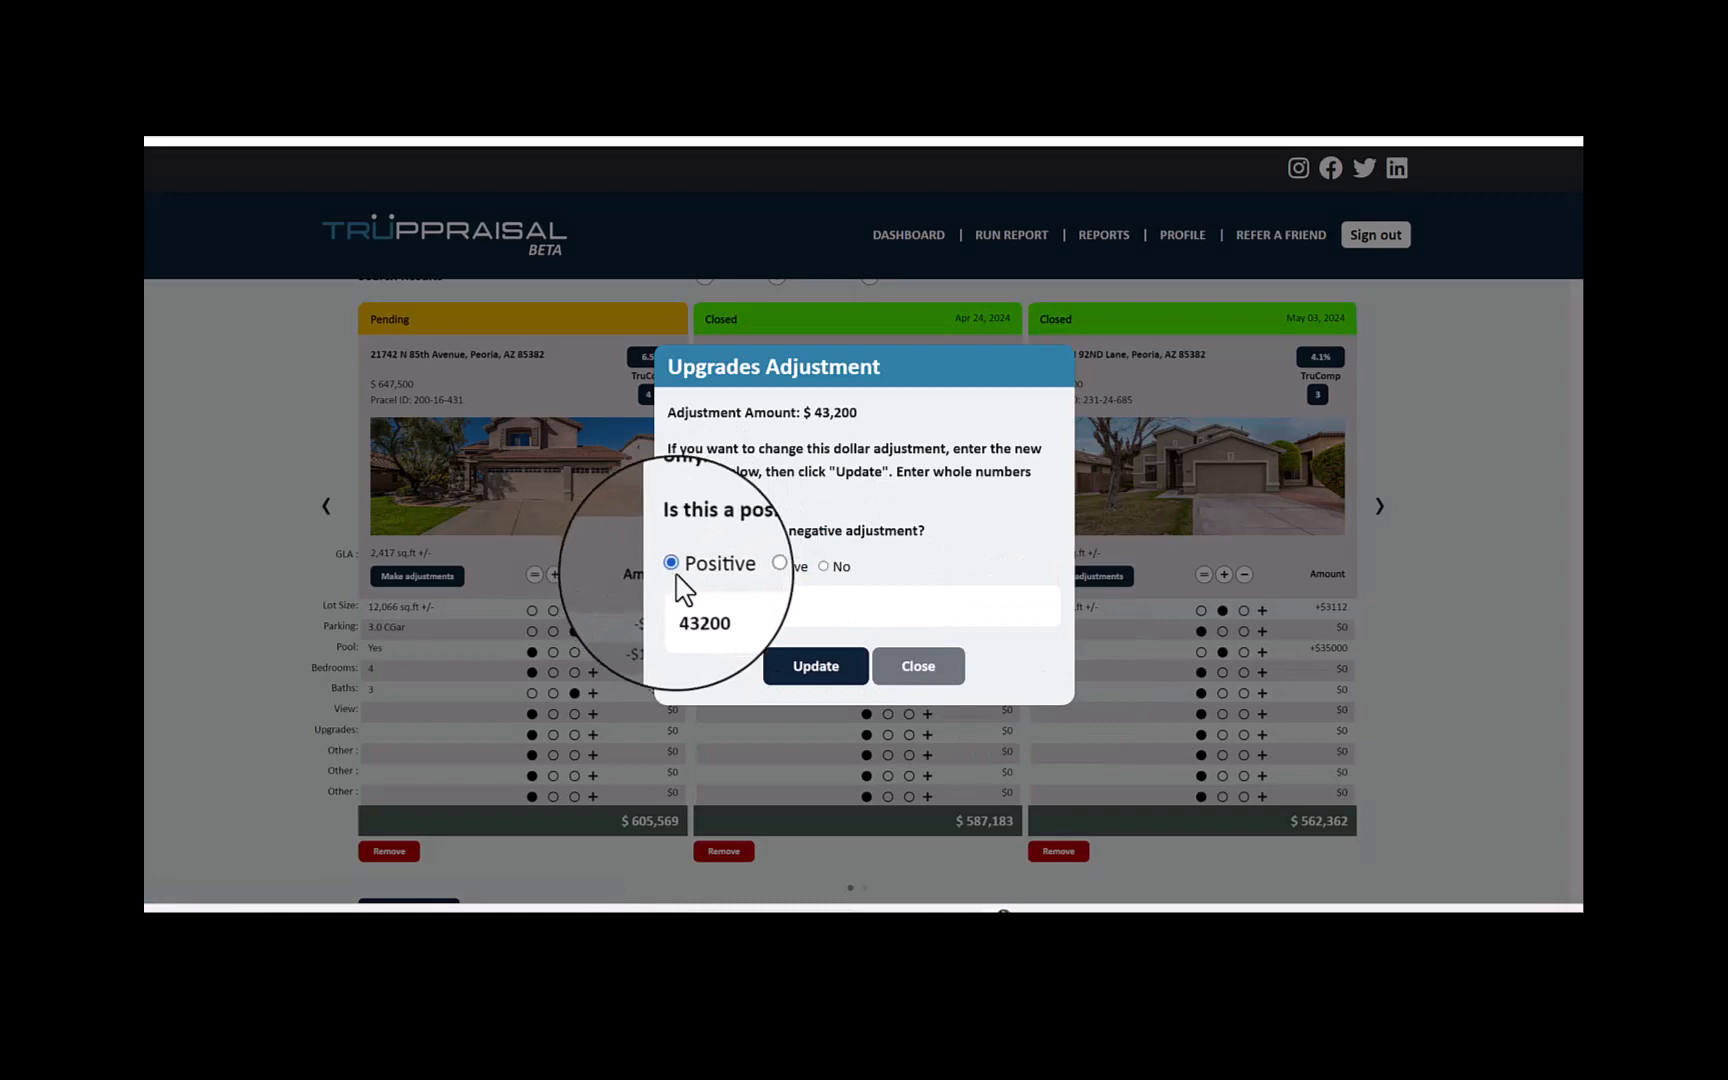
pyautogui.click(814, 668)
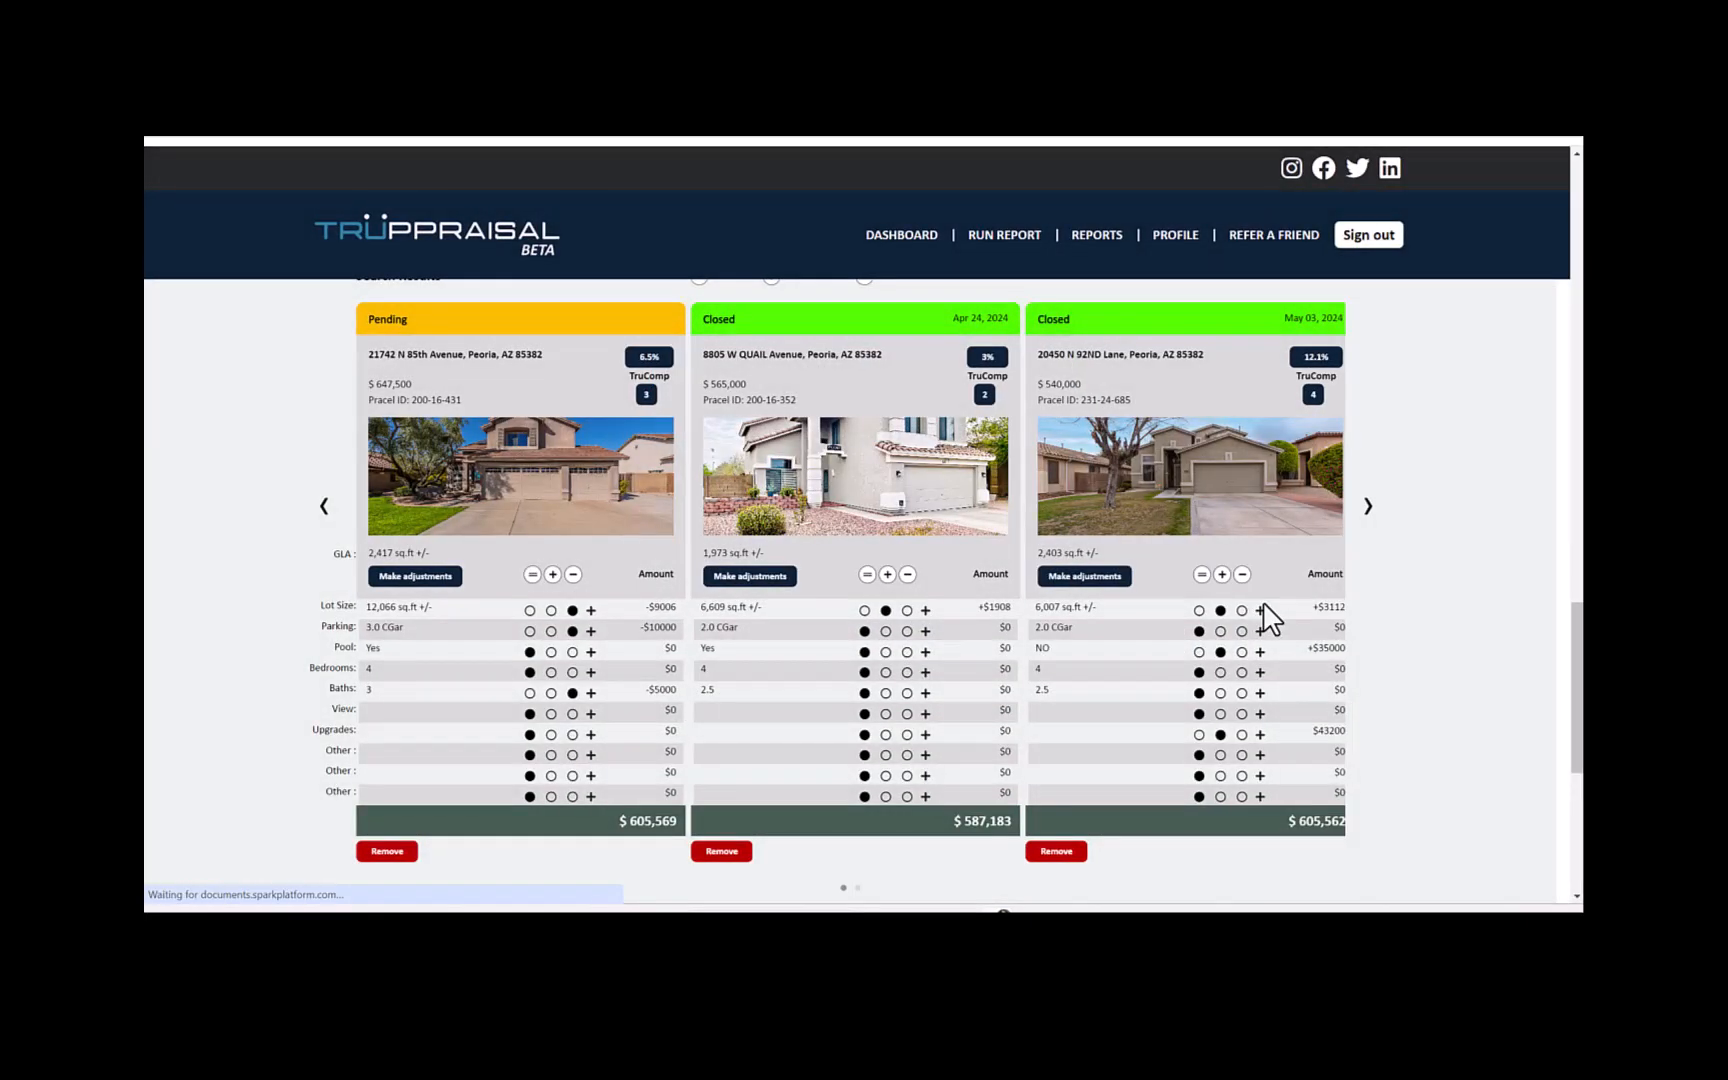
# - Apply a positive upgrades adjustment of $42,400 to the comparable closed Apr 29, 2024 in the comparable grid
pyautogui.click(1380, 500)
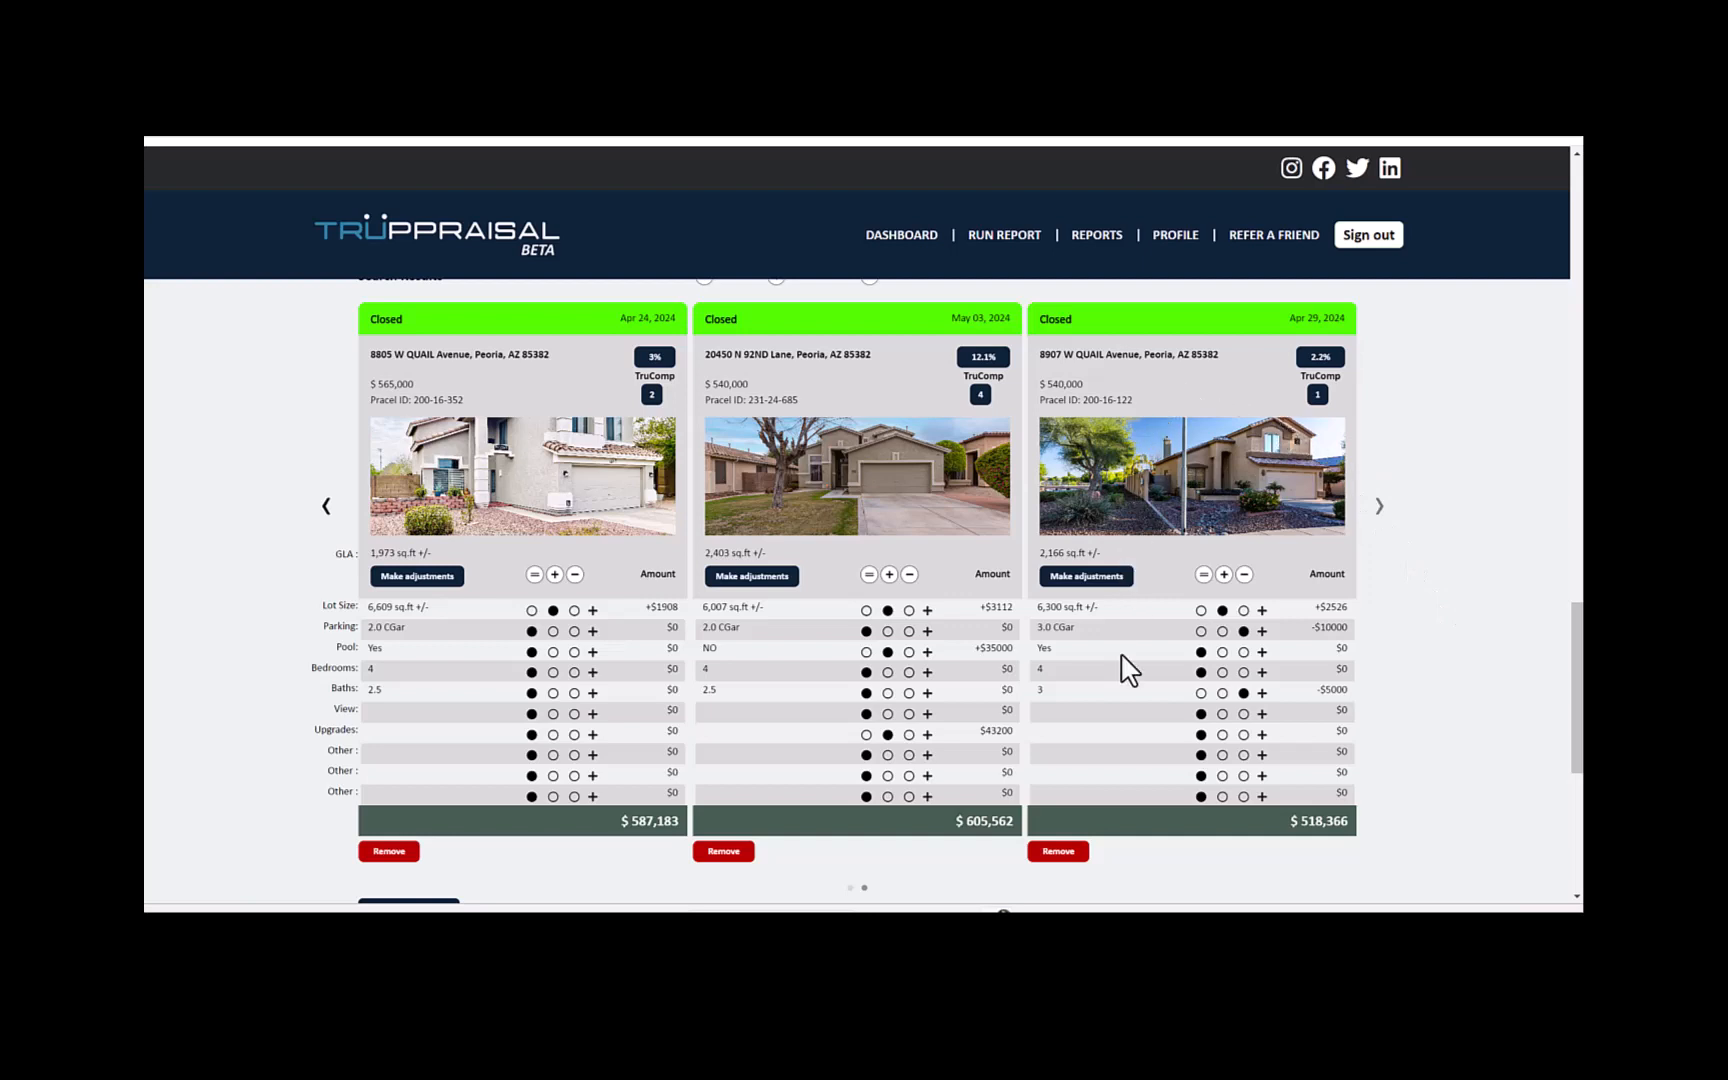
pyautogui.click(1222, 715)
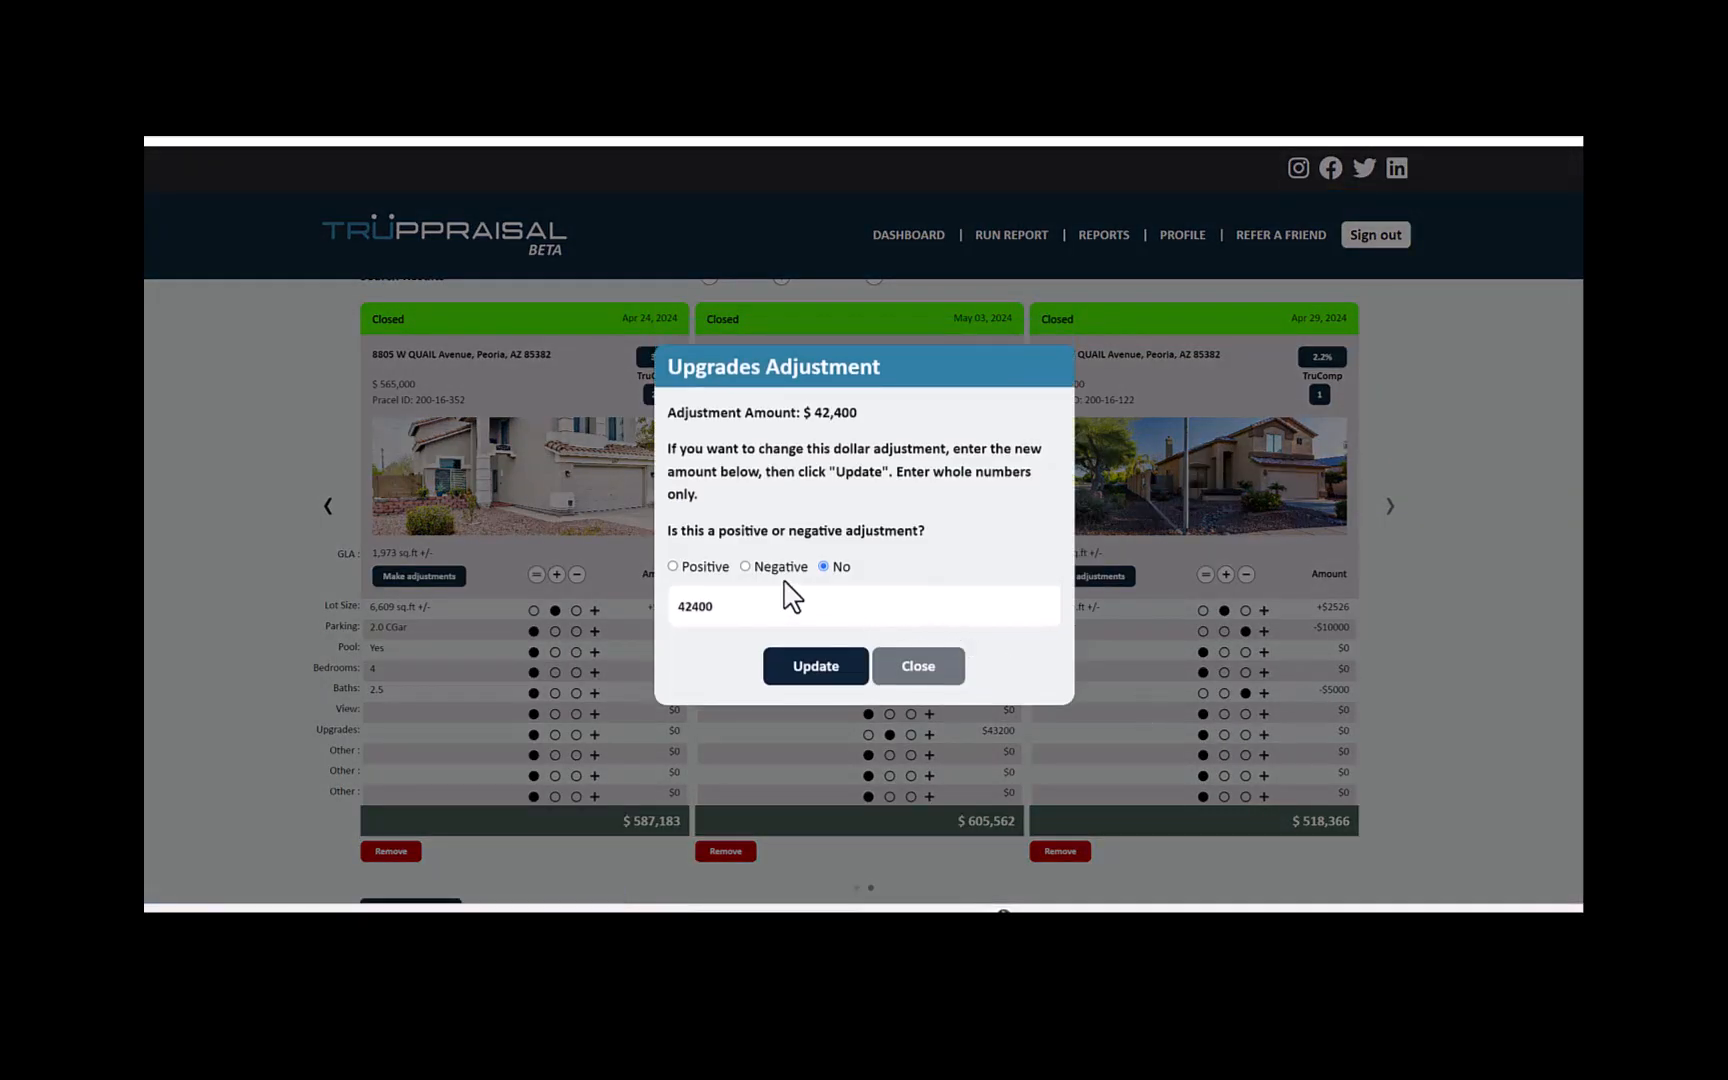
pyautogui.click(806, 674)
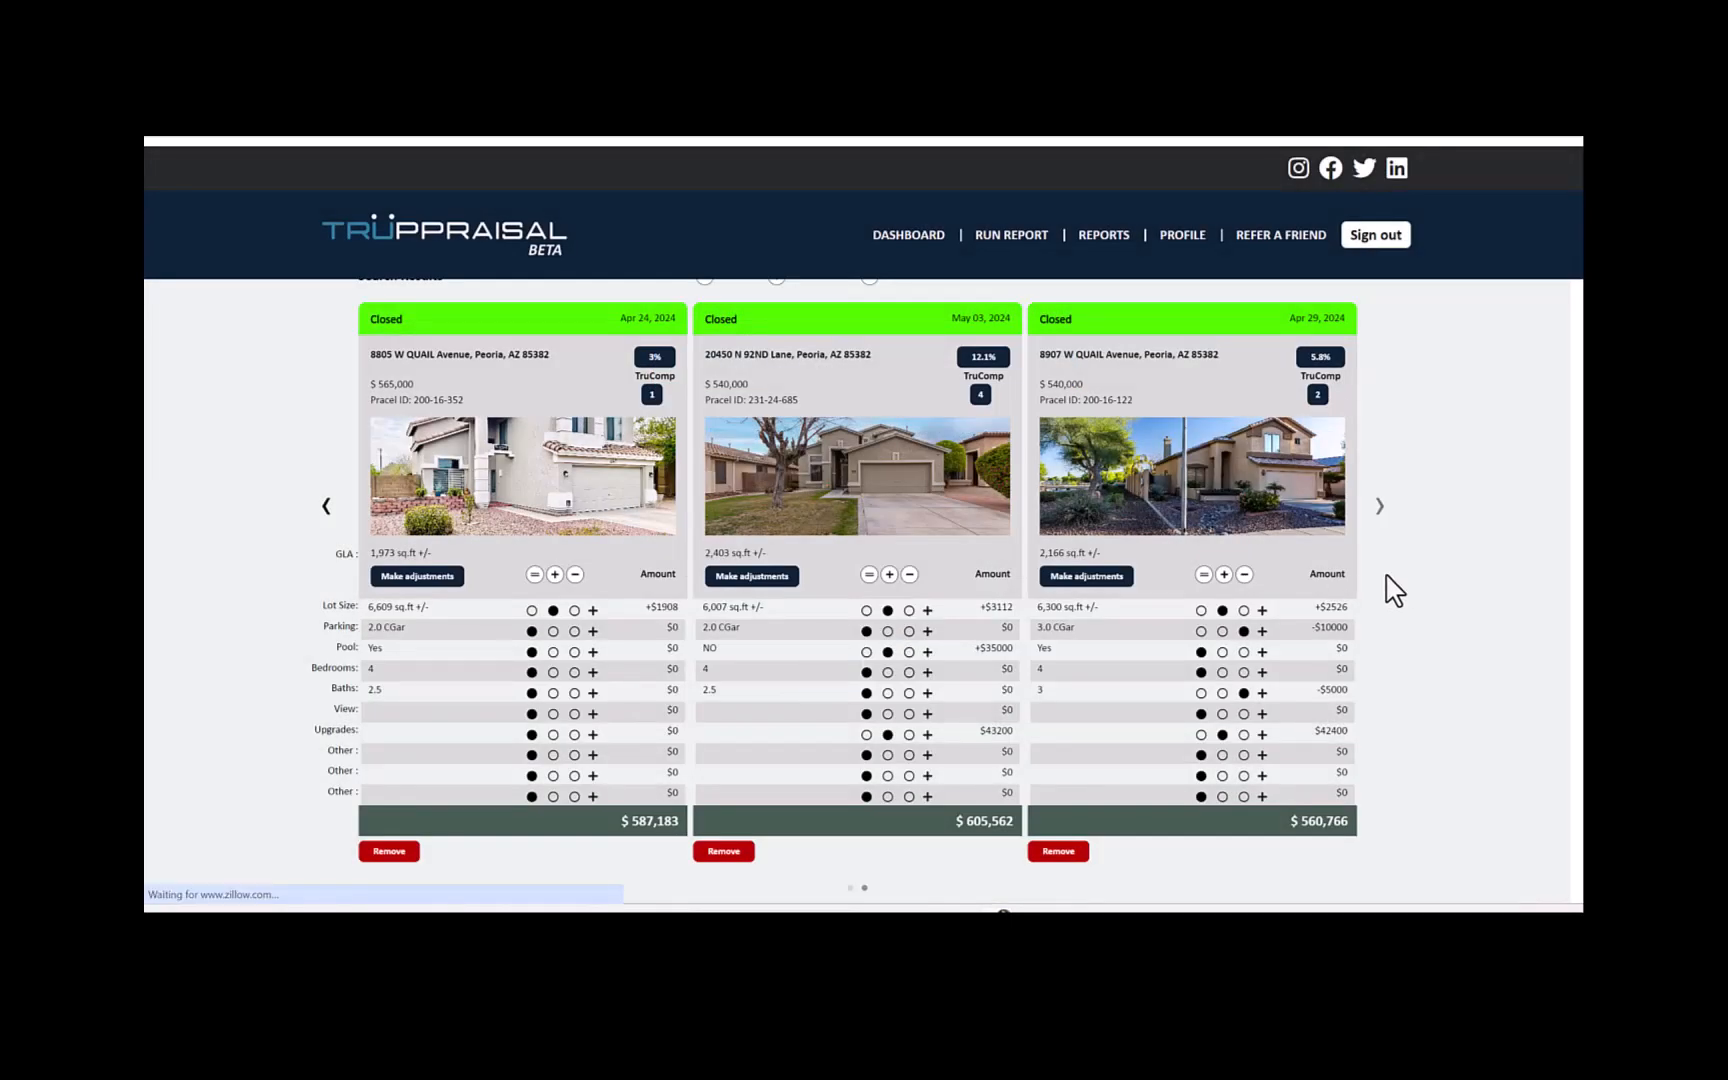
# - Add the comparable closed Oct 05, 2023, located on the west side of the comparables map, to the report
pyautogui.scroll(10, 1345, 660)
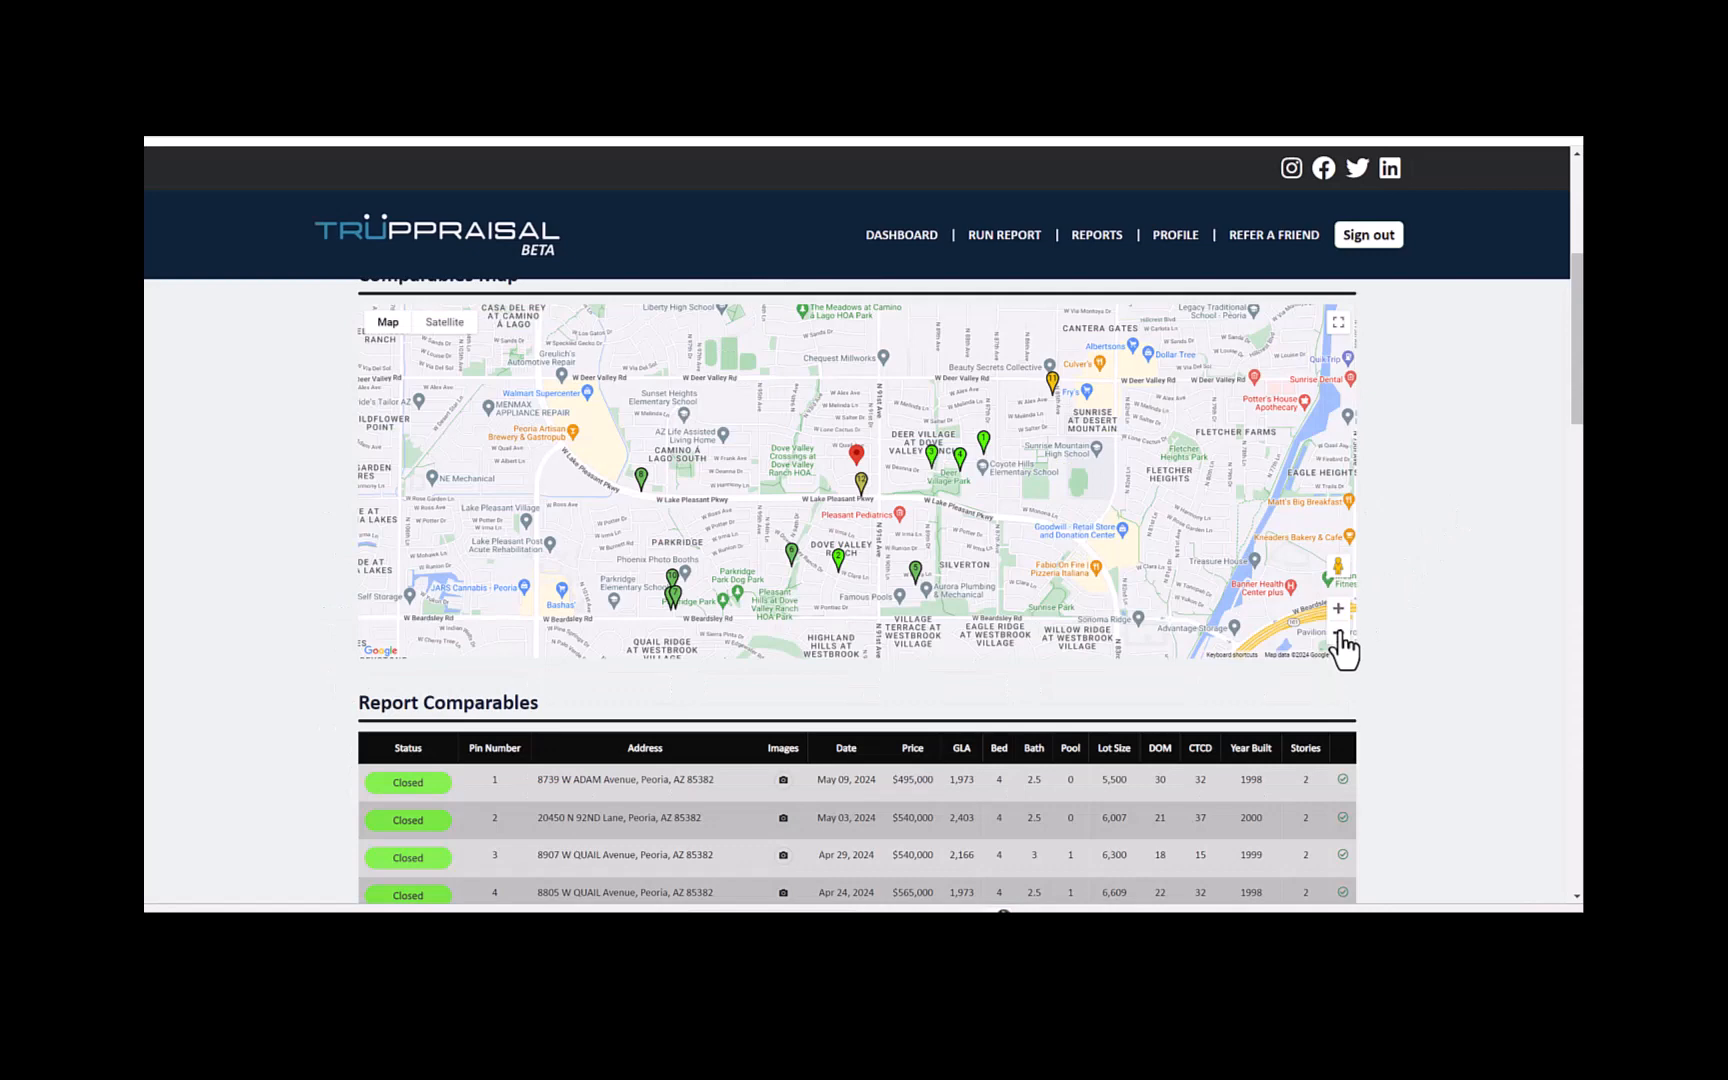
pyautogui.click(1338, 609)
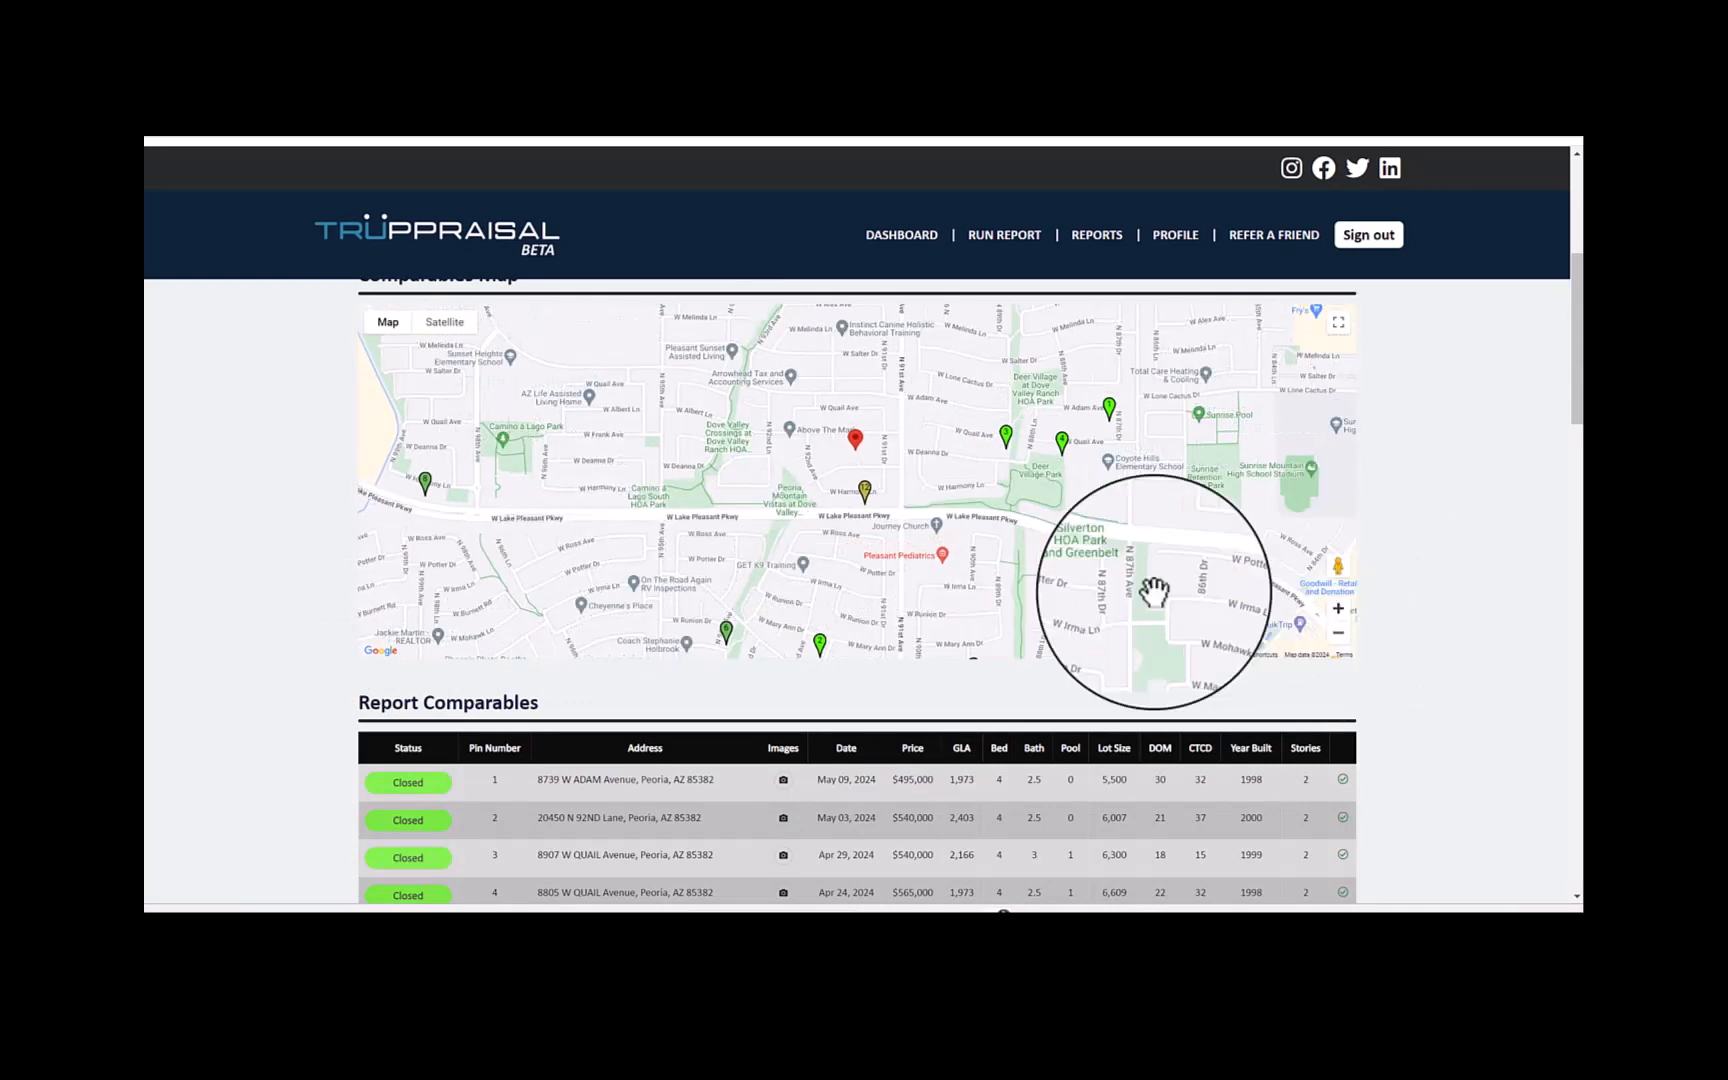
pyautogui.click(428, 485)
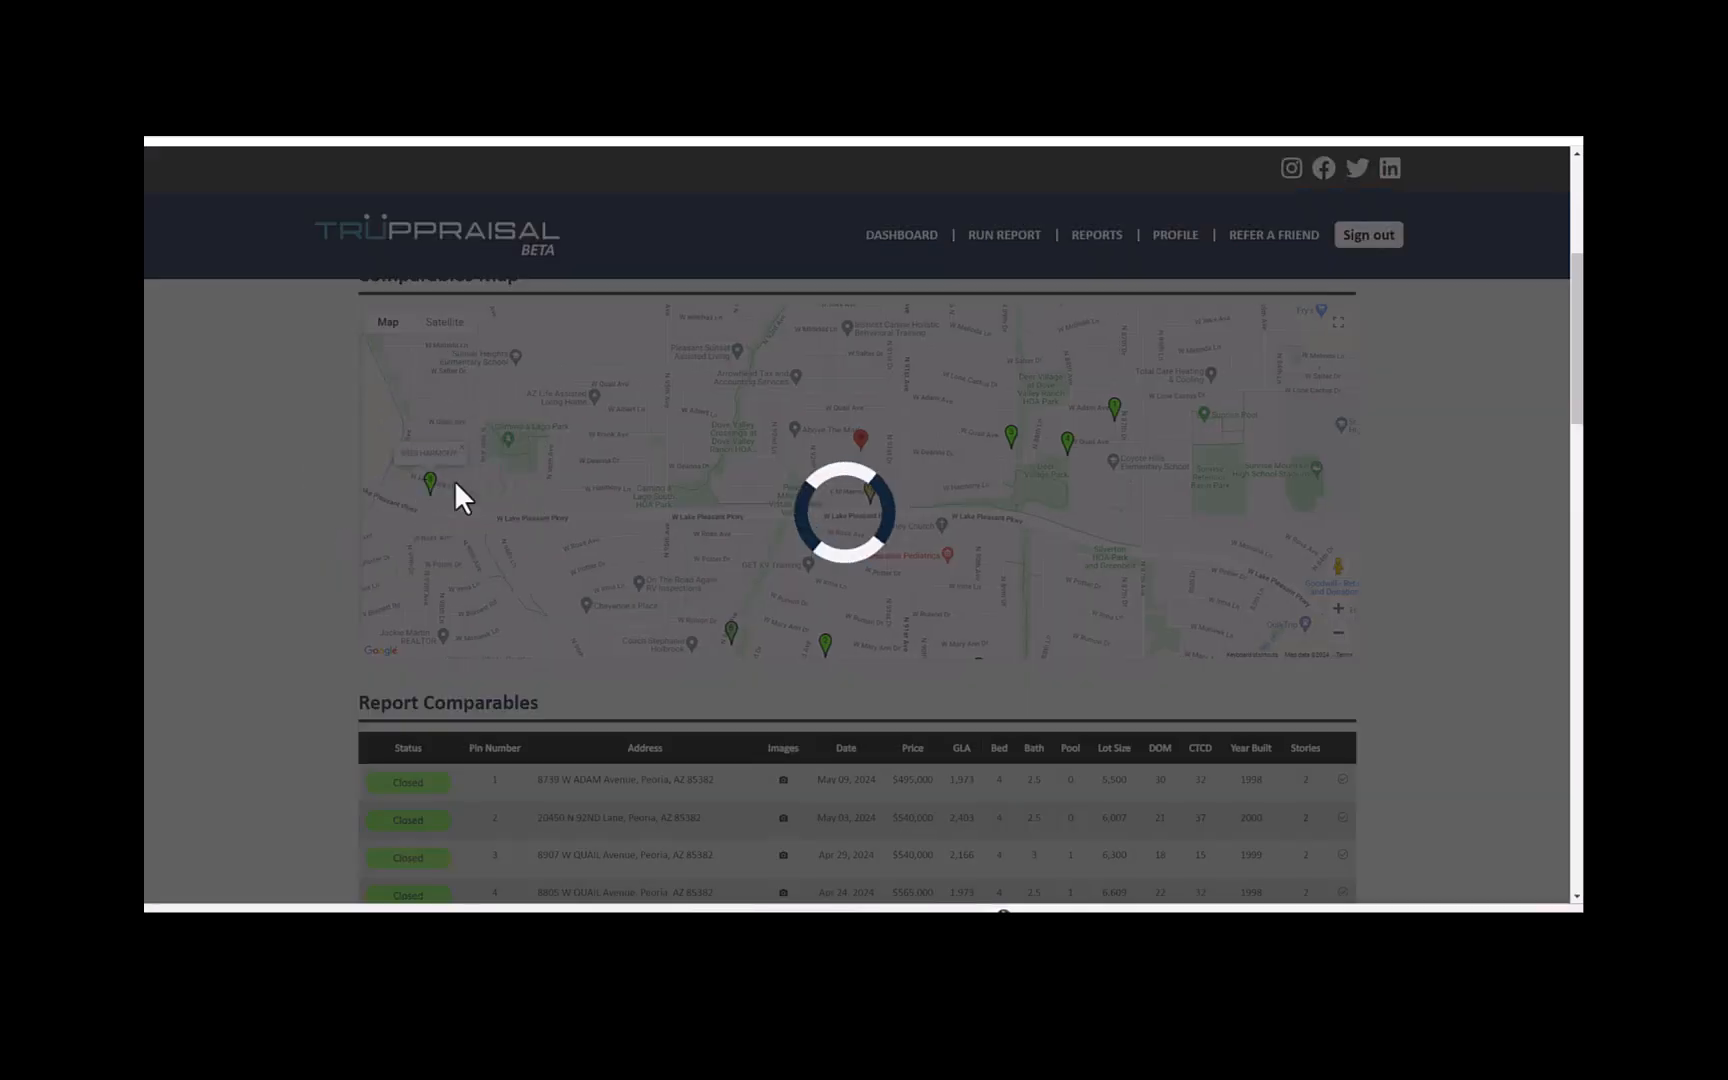
pyautogui.scroll(-3, 1446, 656)
pyautogui.scroll(-3, 1450, 656)
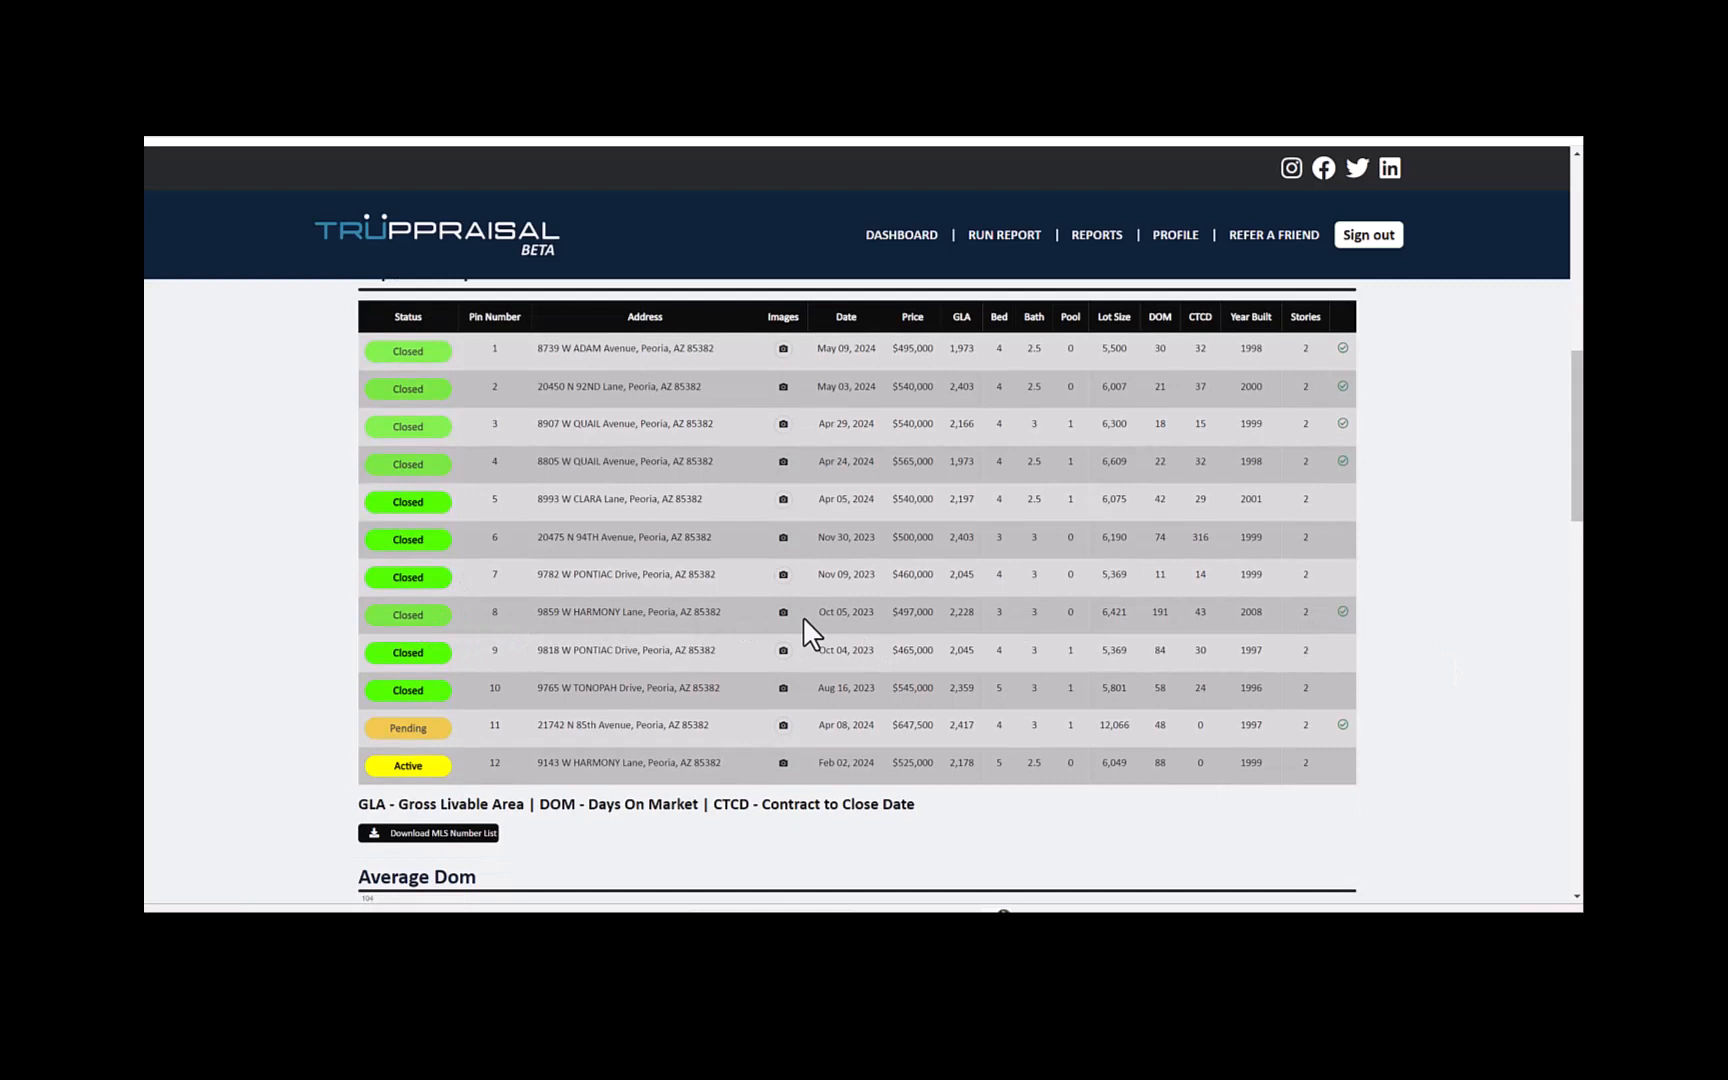
# - Apply a positive upgrades adjustment of $39,600 to the comparable closed Oct 05, 2023 in the comparable grid
pyautogui.scroll(-10, 1455, 625)
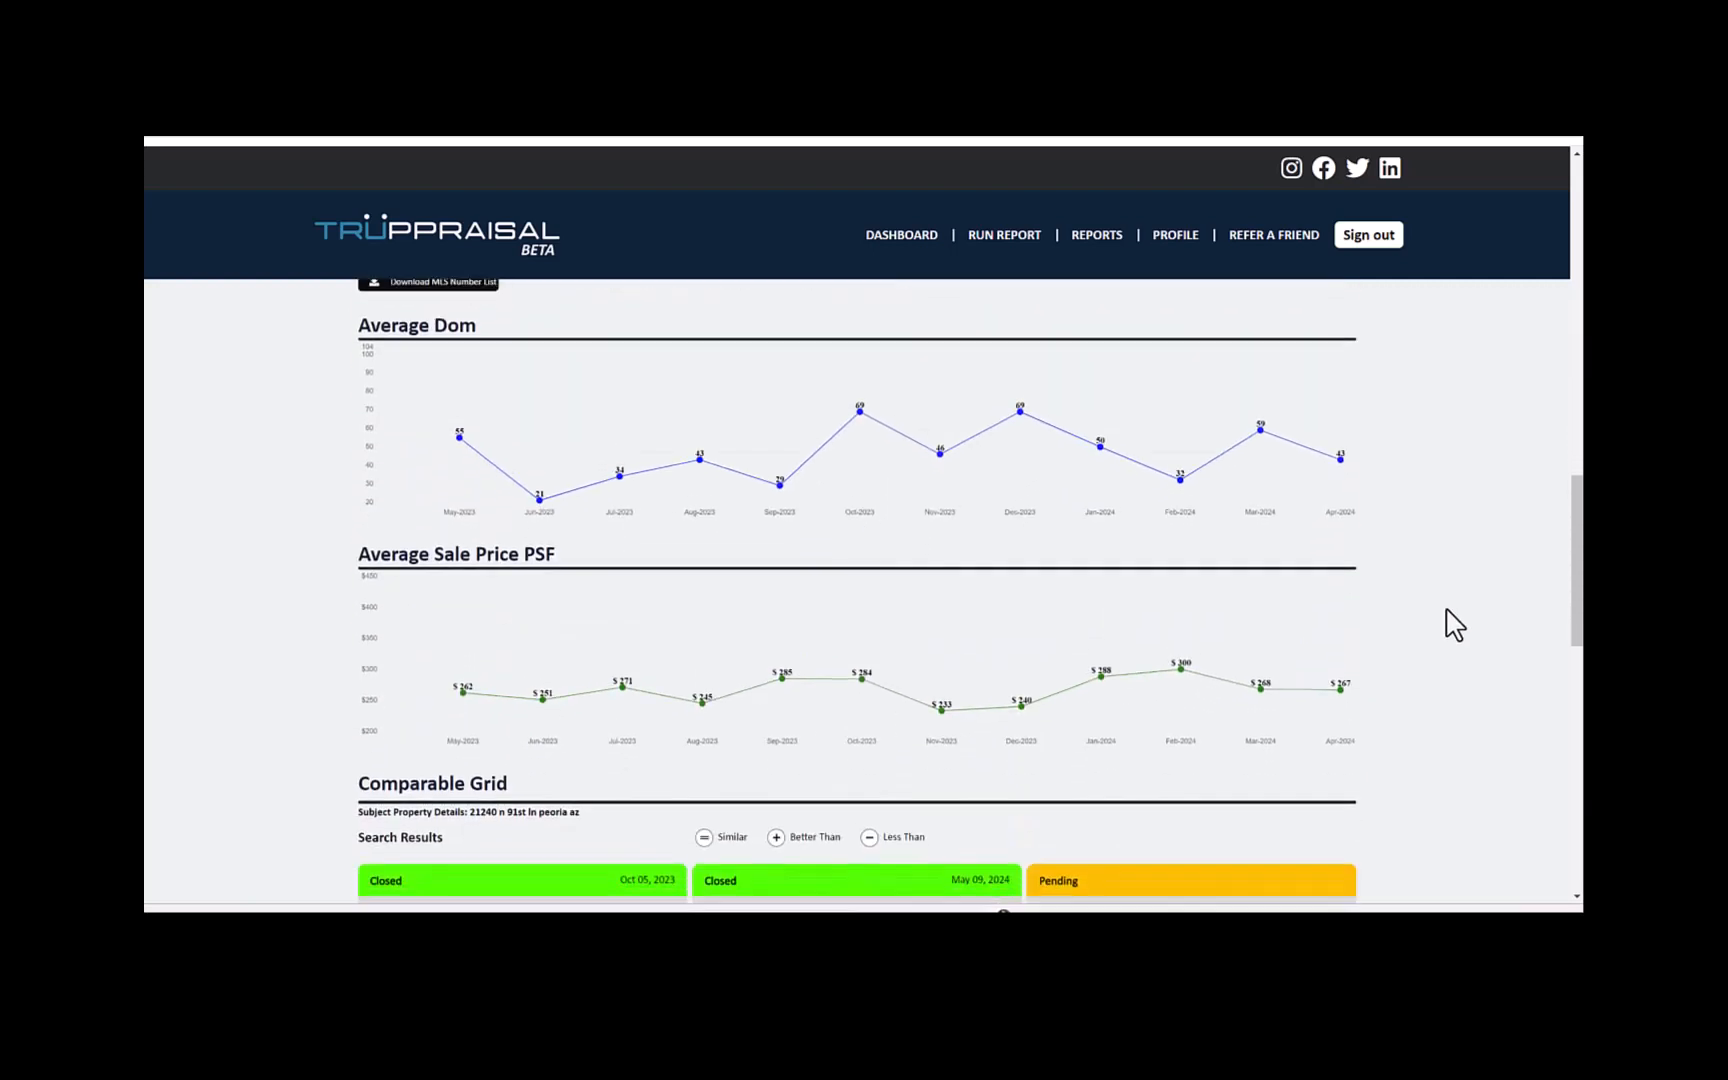
pyautogui.scroll(-4, 1455, 625)
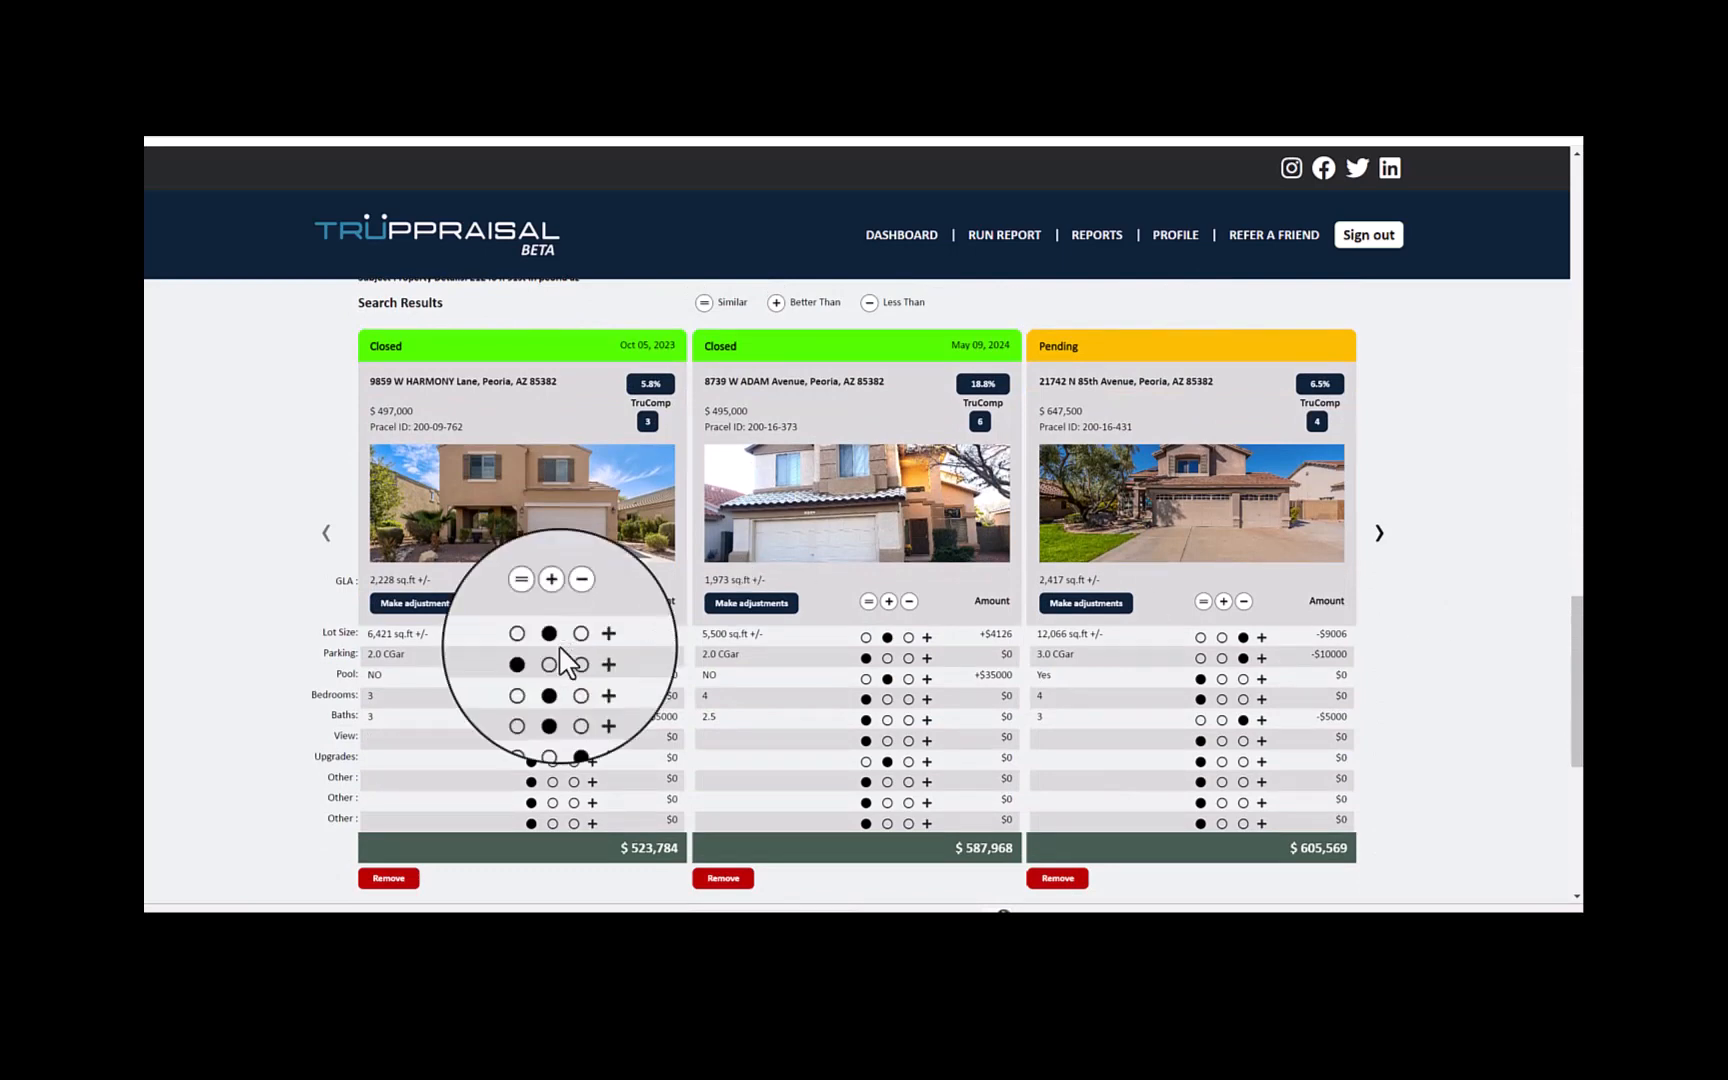
pyautogui.click(552, 762)
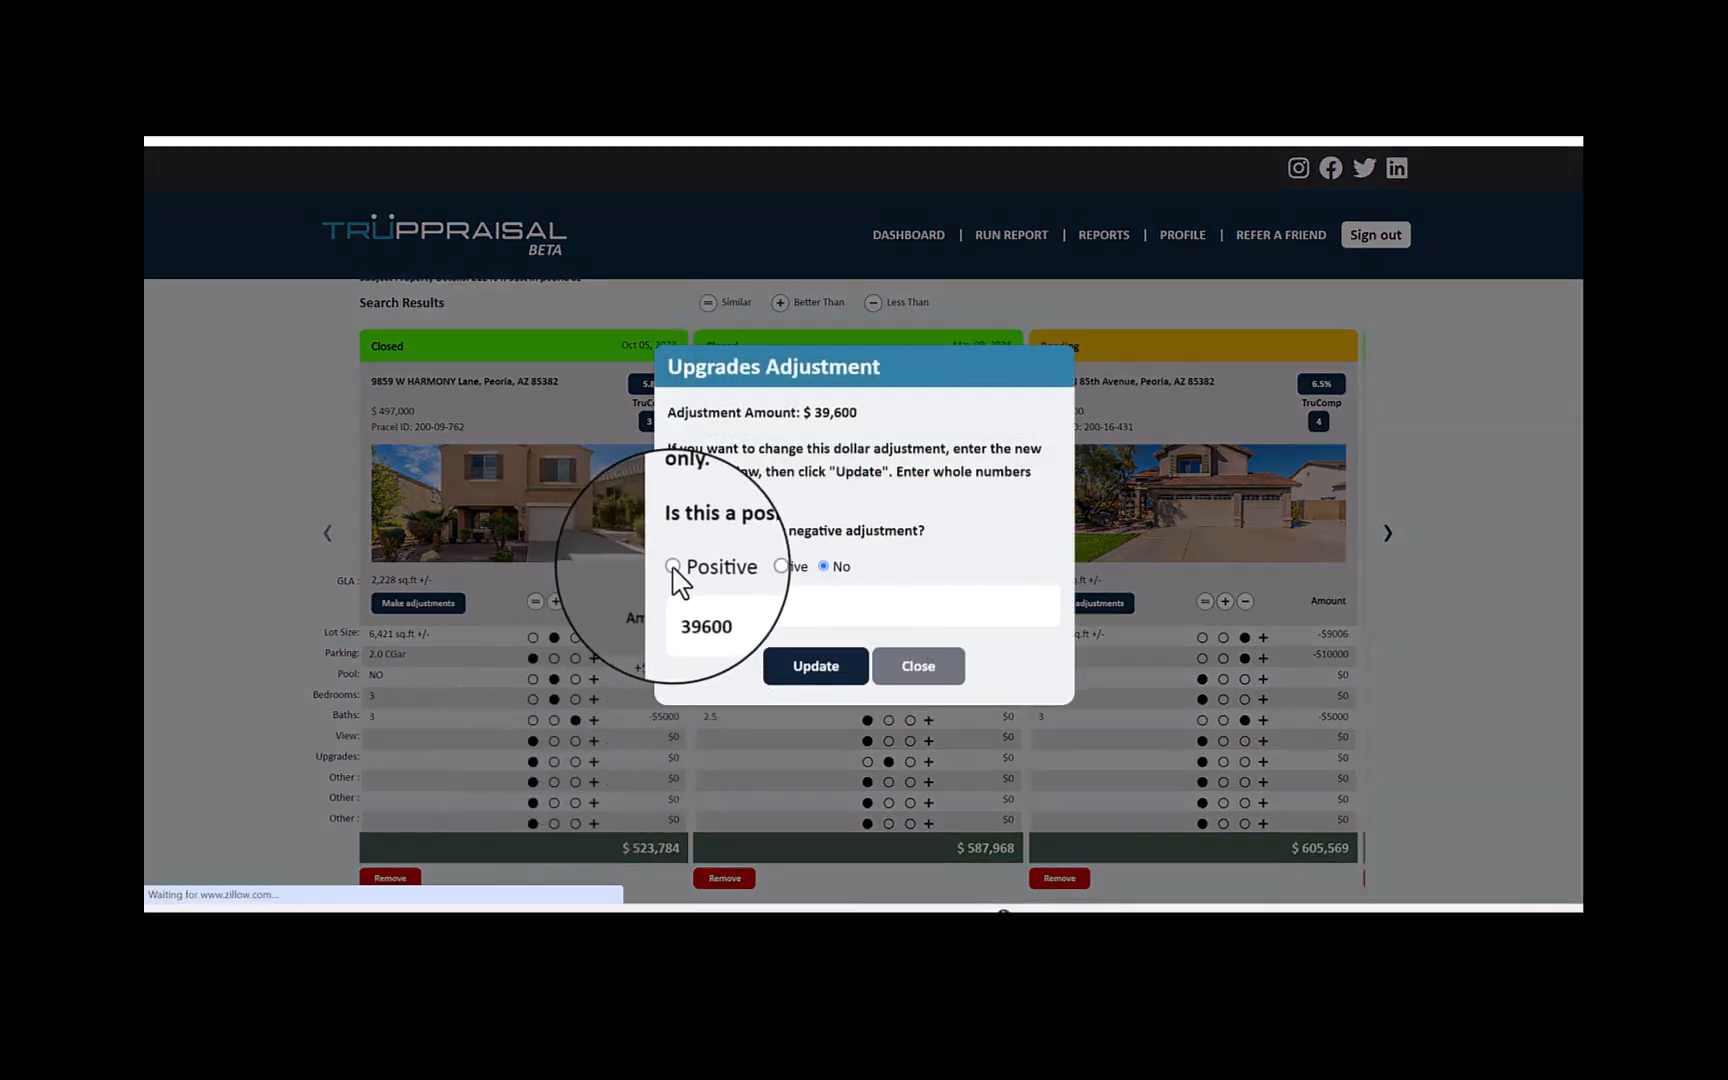
pyautogui.click(815, 670)
pyautogui.scroll(-1, 627, 706)
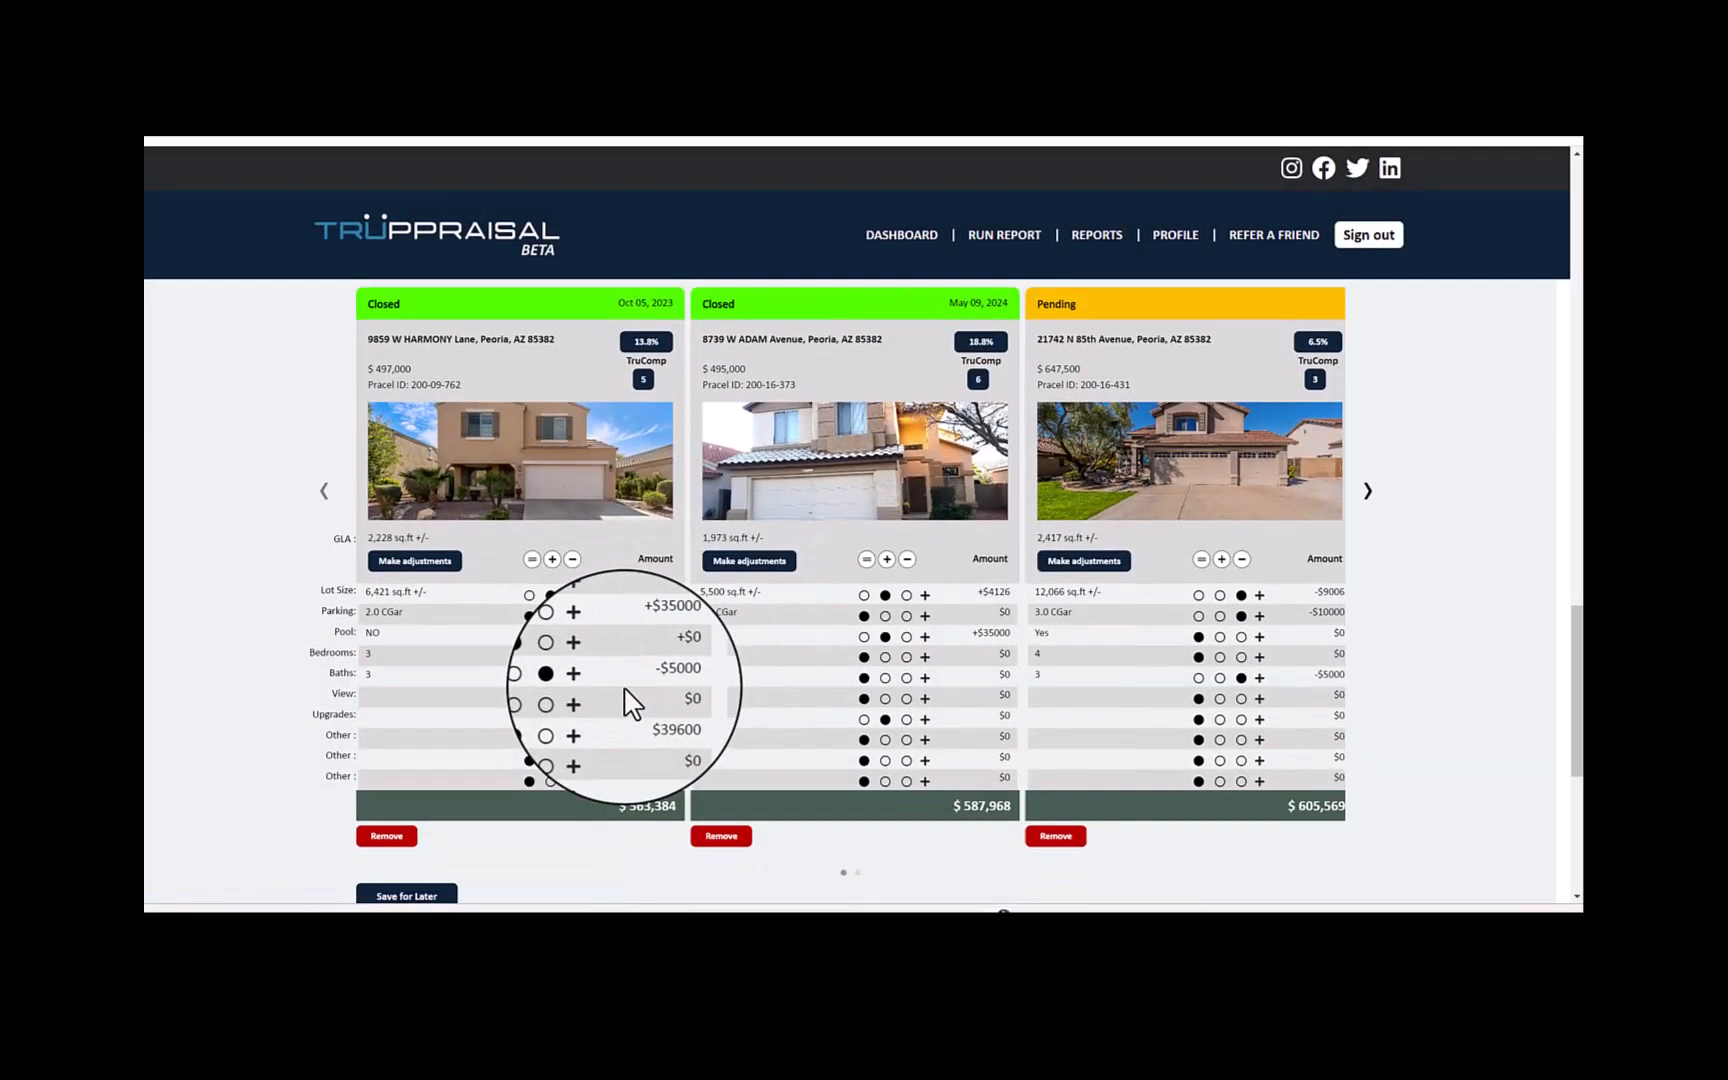
# - Add a positive other adjustment named "Busy Road" of $30,000 to the comparable closed Oct 05, 2023
pyautogui.click(546, 735)
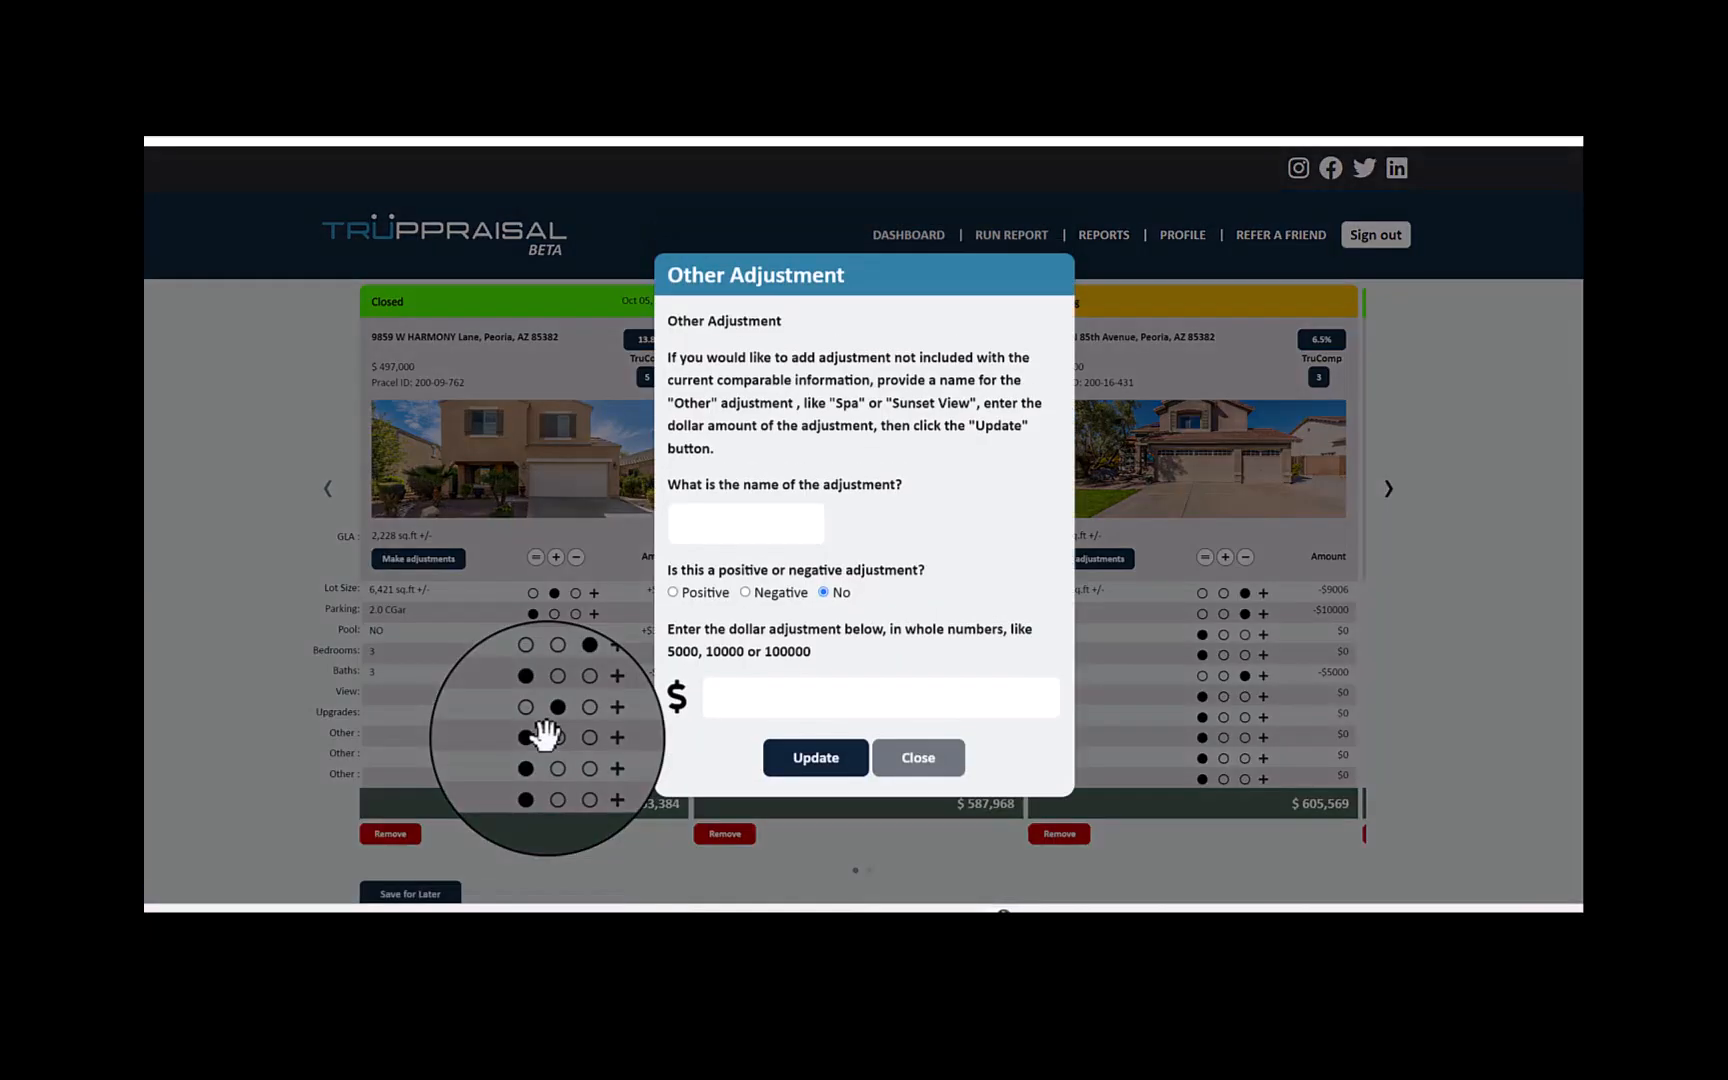
pyautogui.click(740, 518)
pyautogui.write('bus')
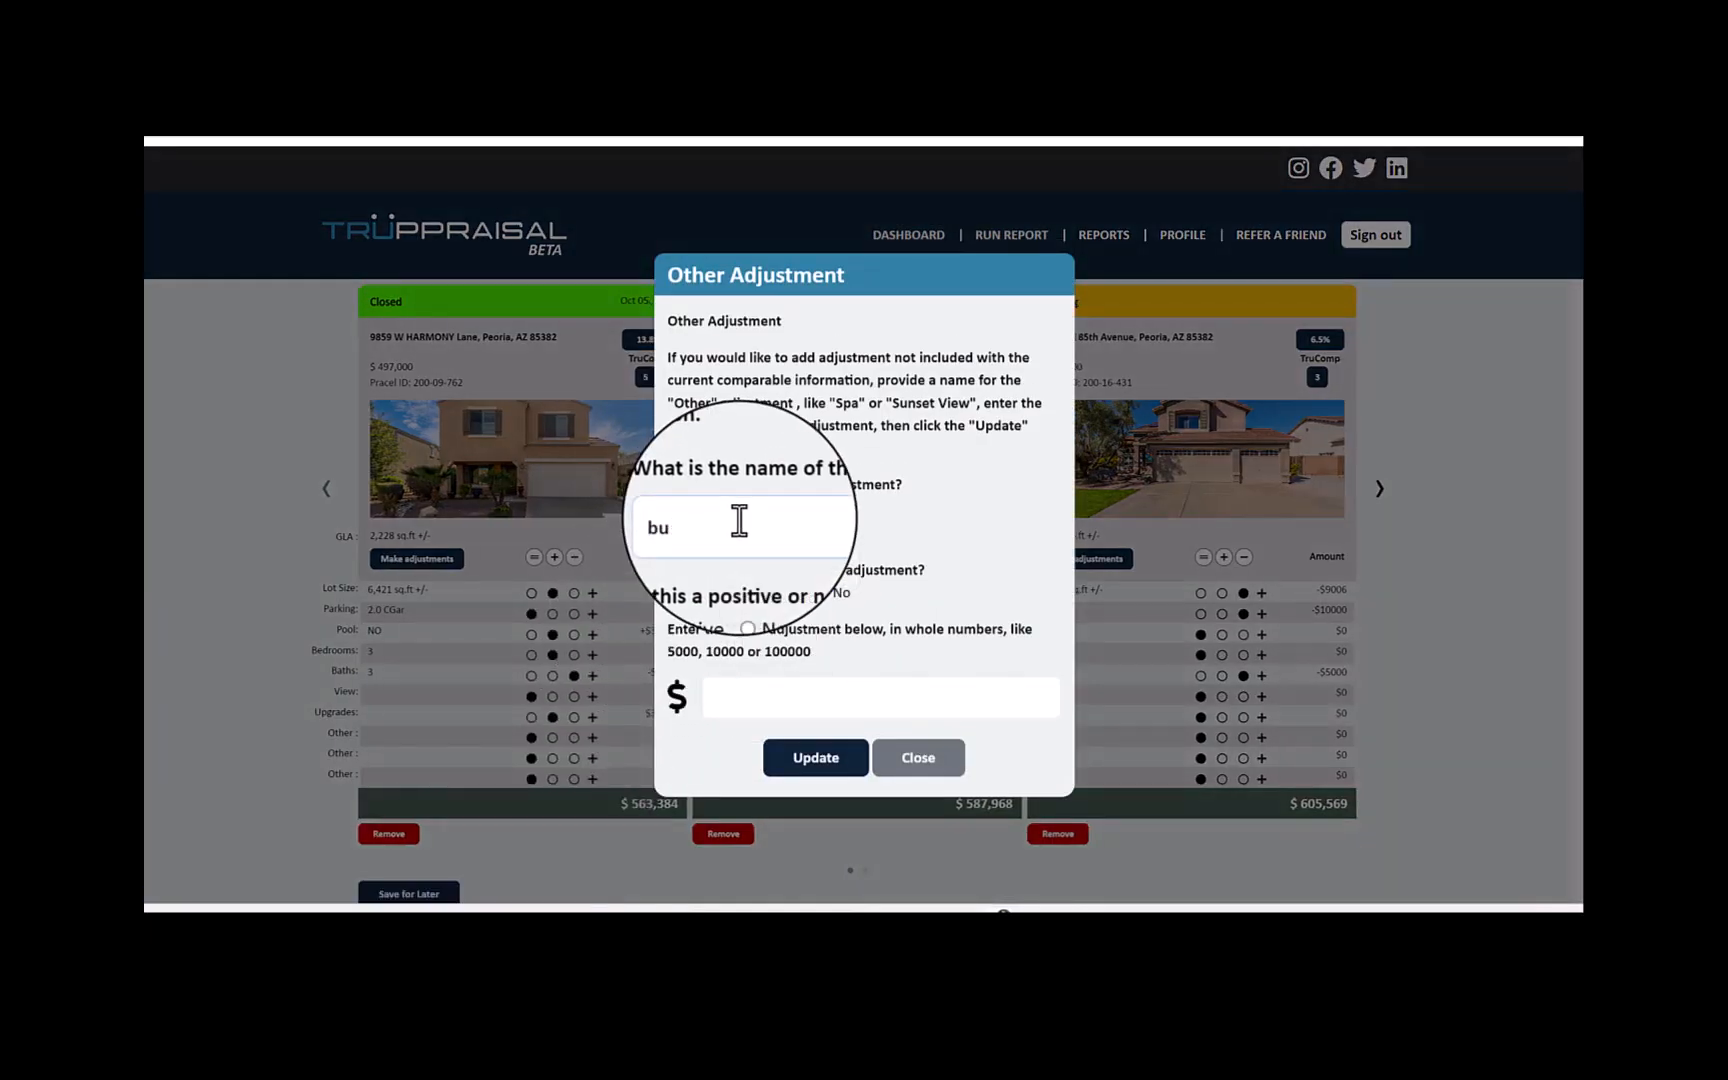
pyautogui.press('BackSpace')
pyautogui.press('BackSpace')
pyautogui.write('Busy Road')
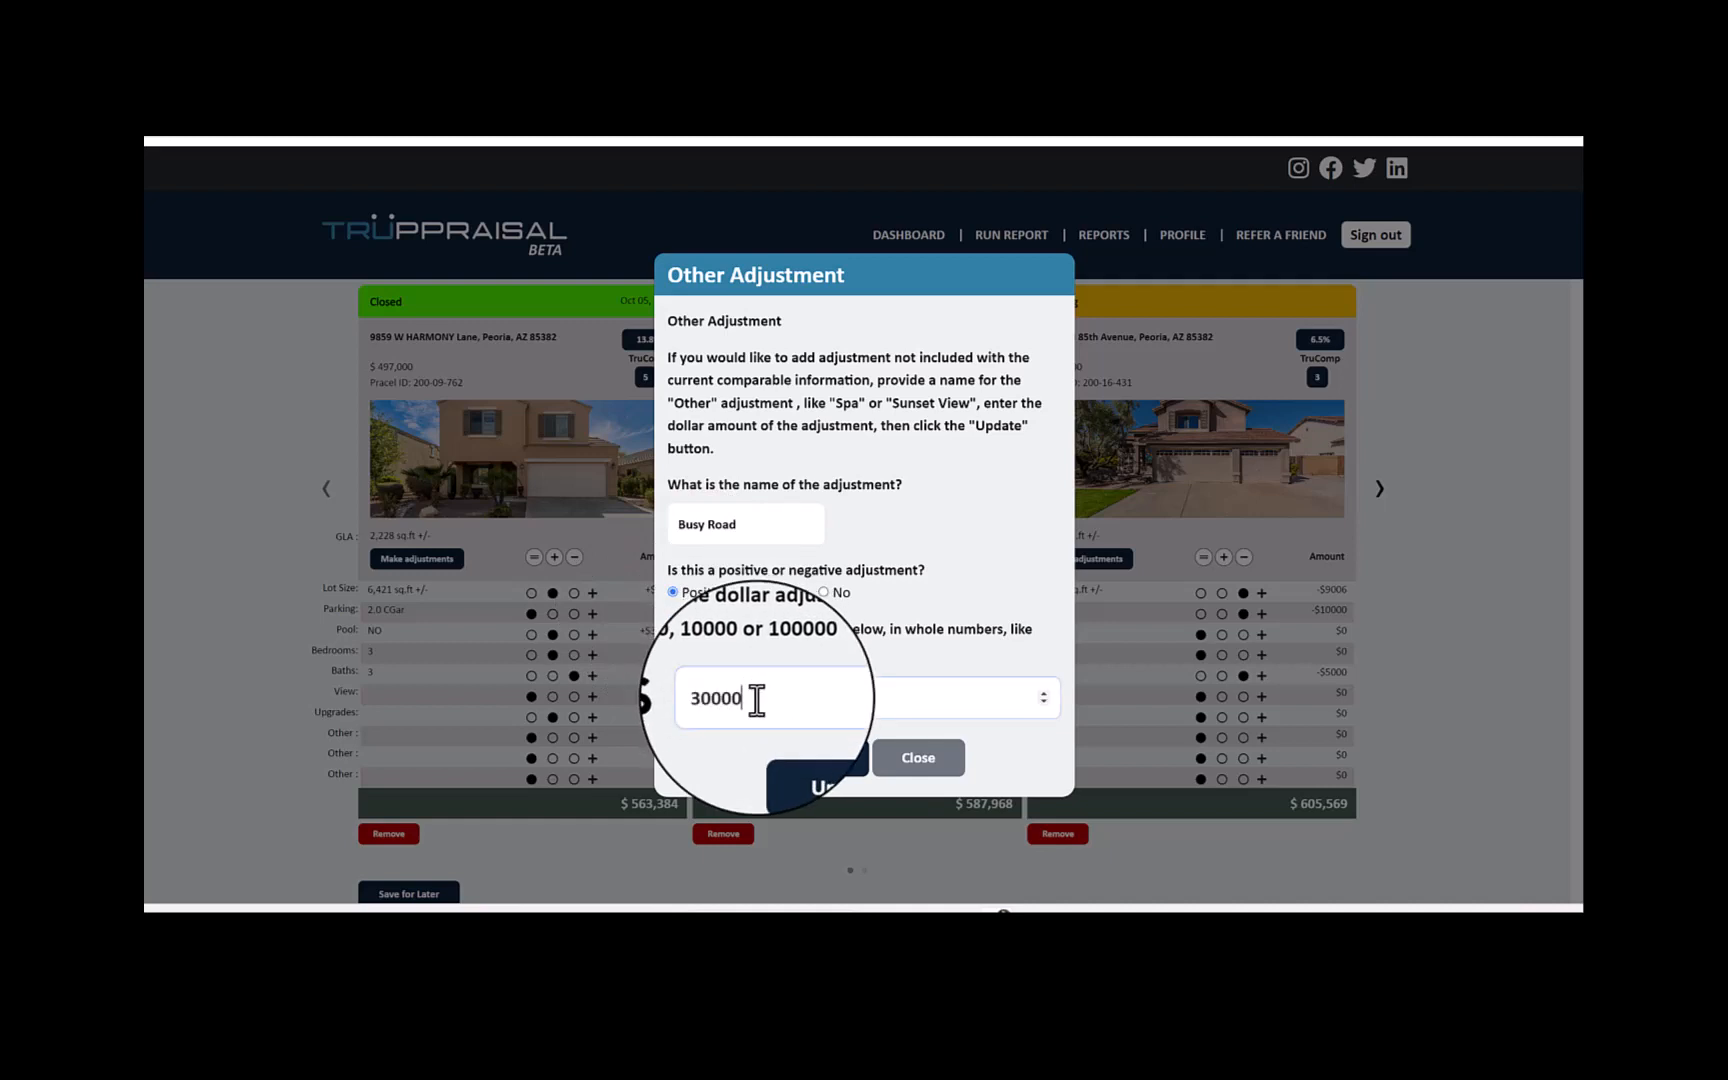
pyautogui.click(811, 764)
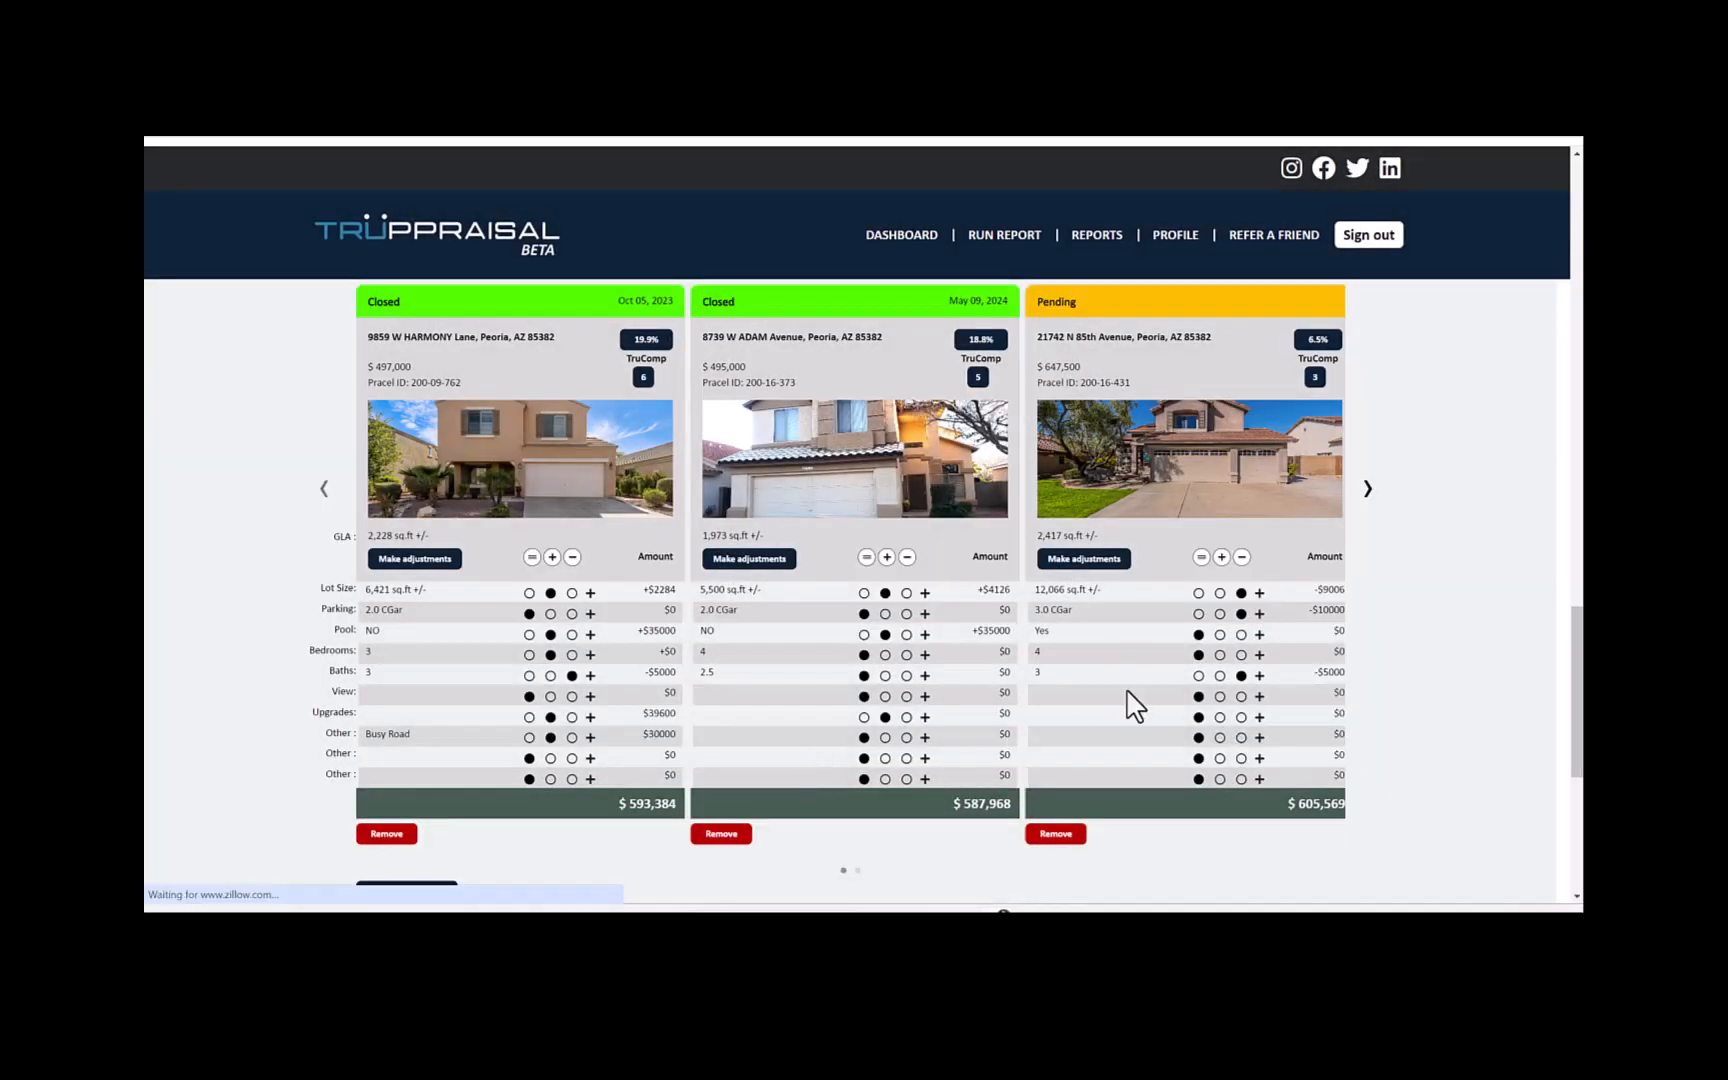
# - Remove the comparable closed Apr 29, 2024 from the comparable grid
pyautogui.click(1379, 480)
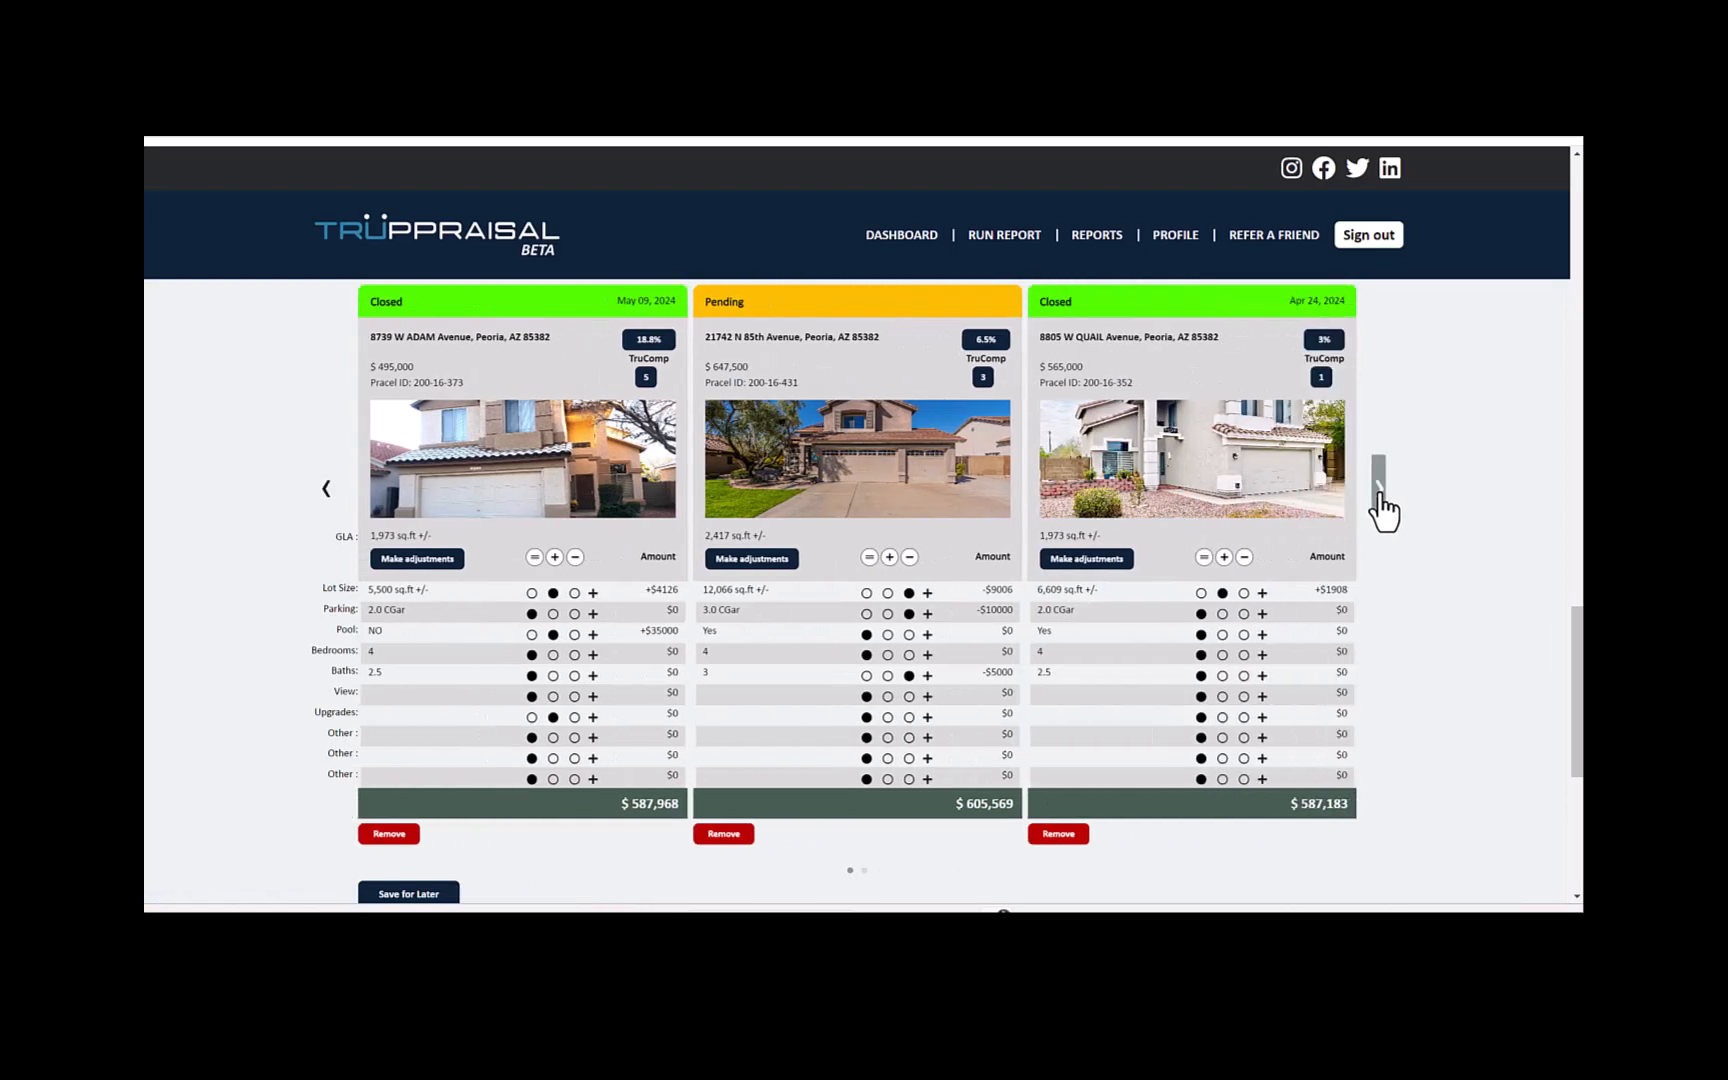
pyautogui.click(1379, 490)
pyautogui.click(1379, 490)
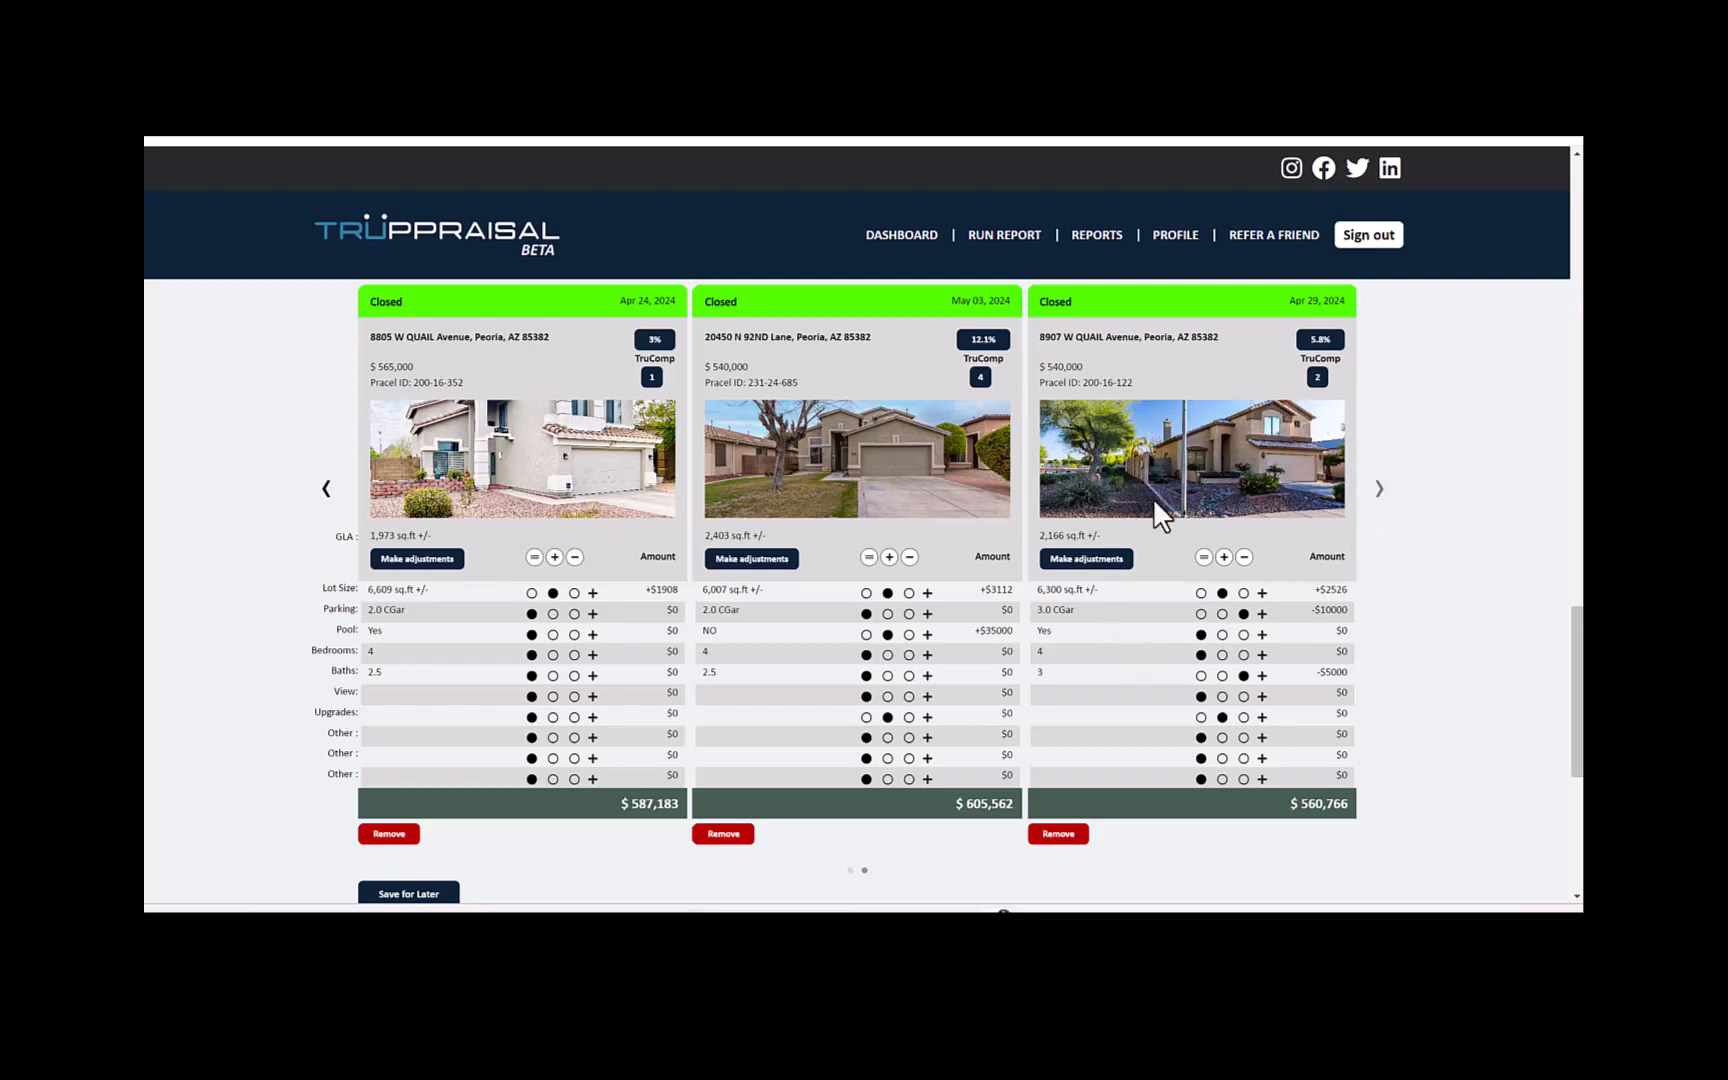
pyautogui.click(1058, 836)
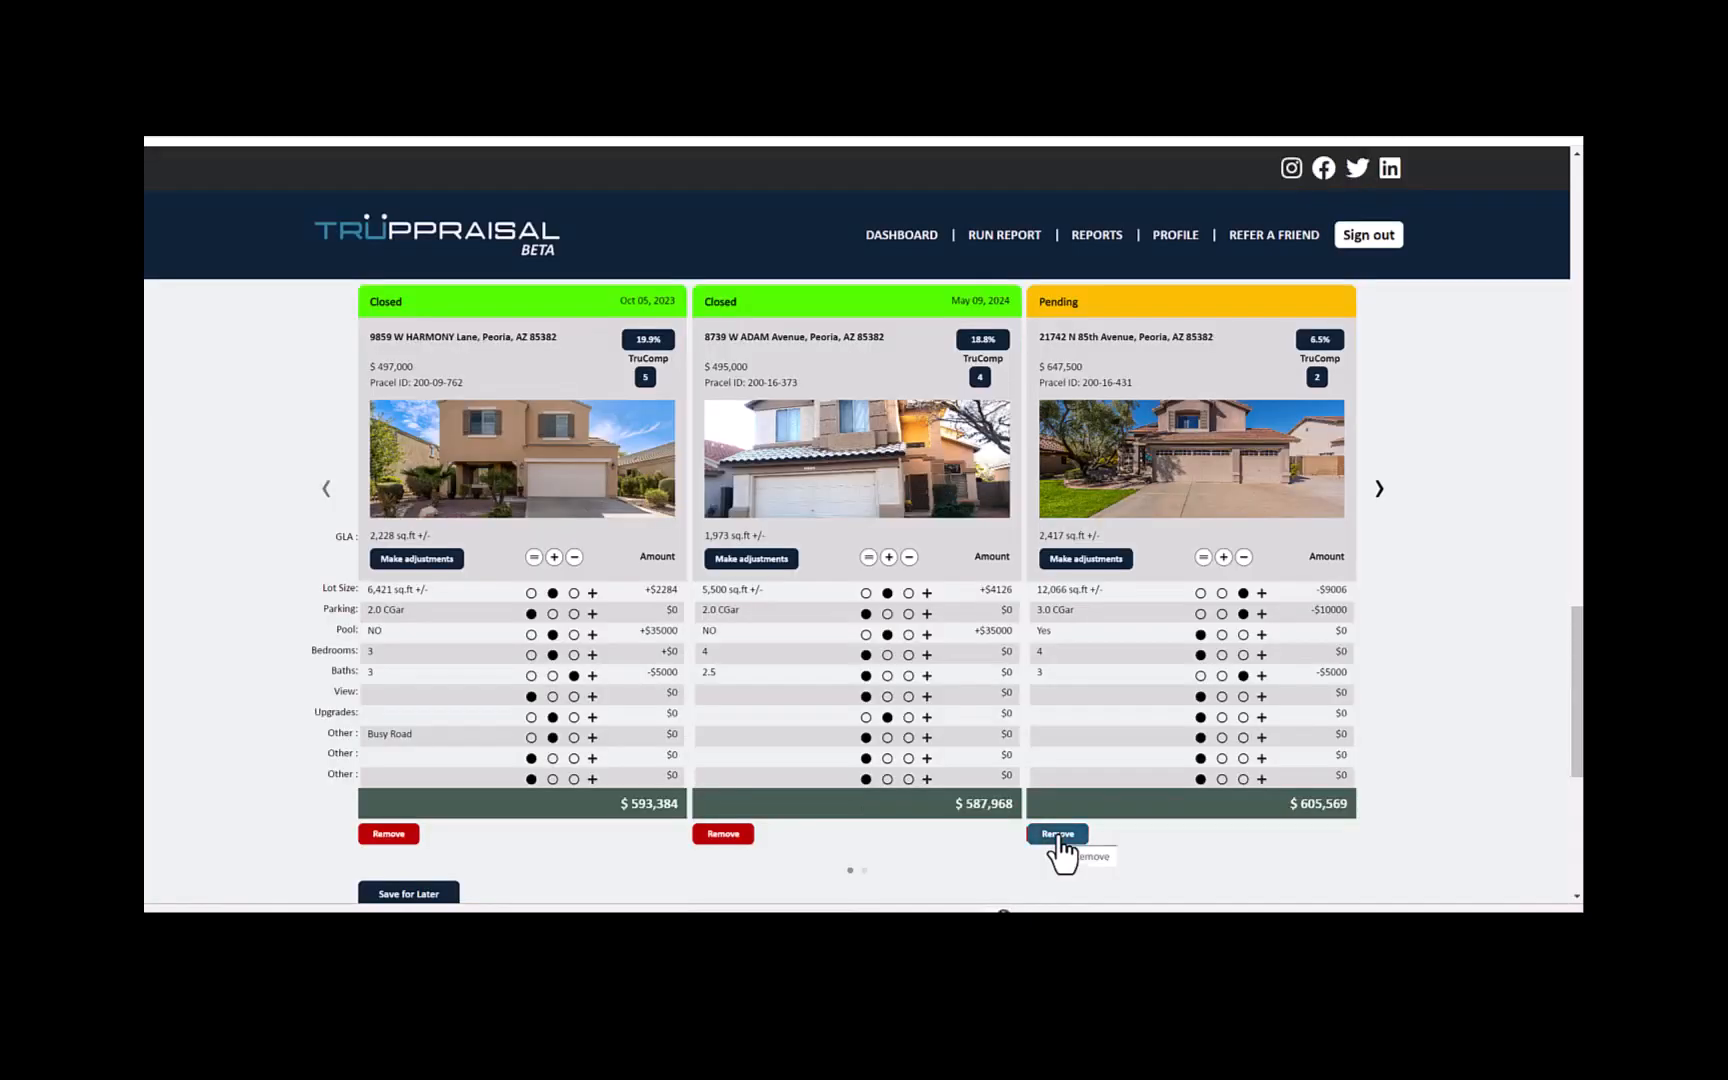
# - Check the remaining comparables in the grid and finish the report
pyautogui.click(1379, 488)
pyautogui.click(1379, 490)
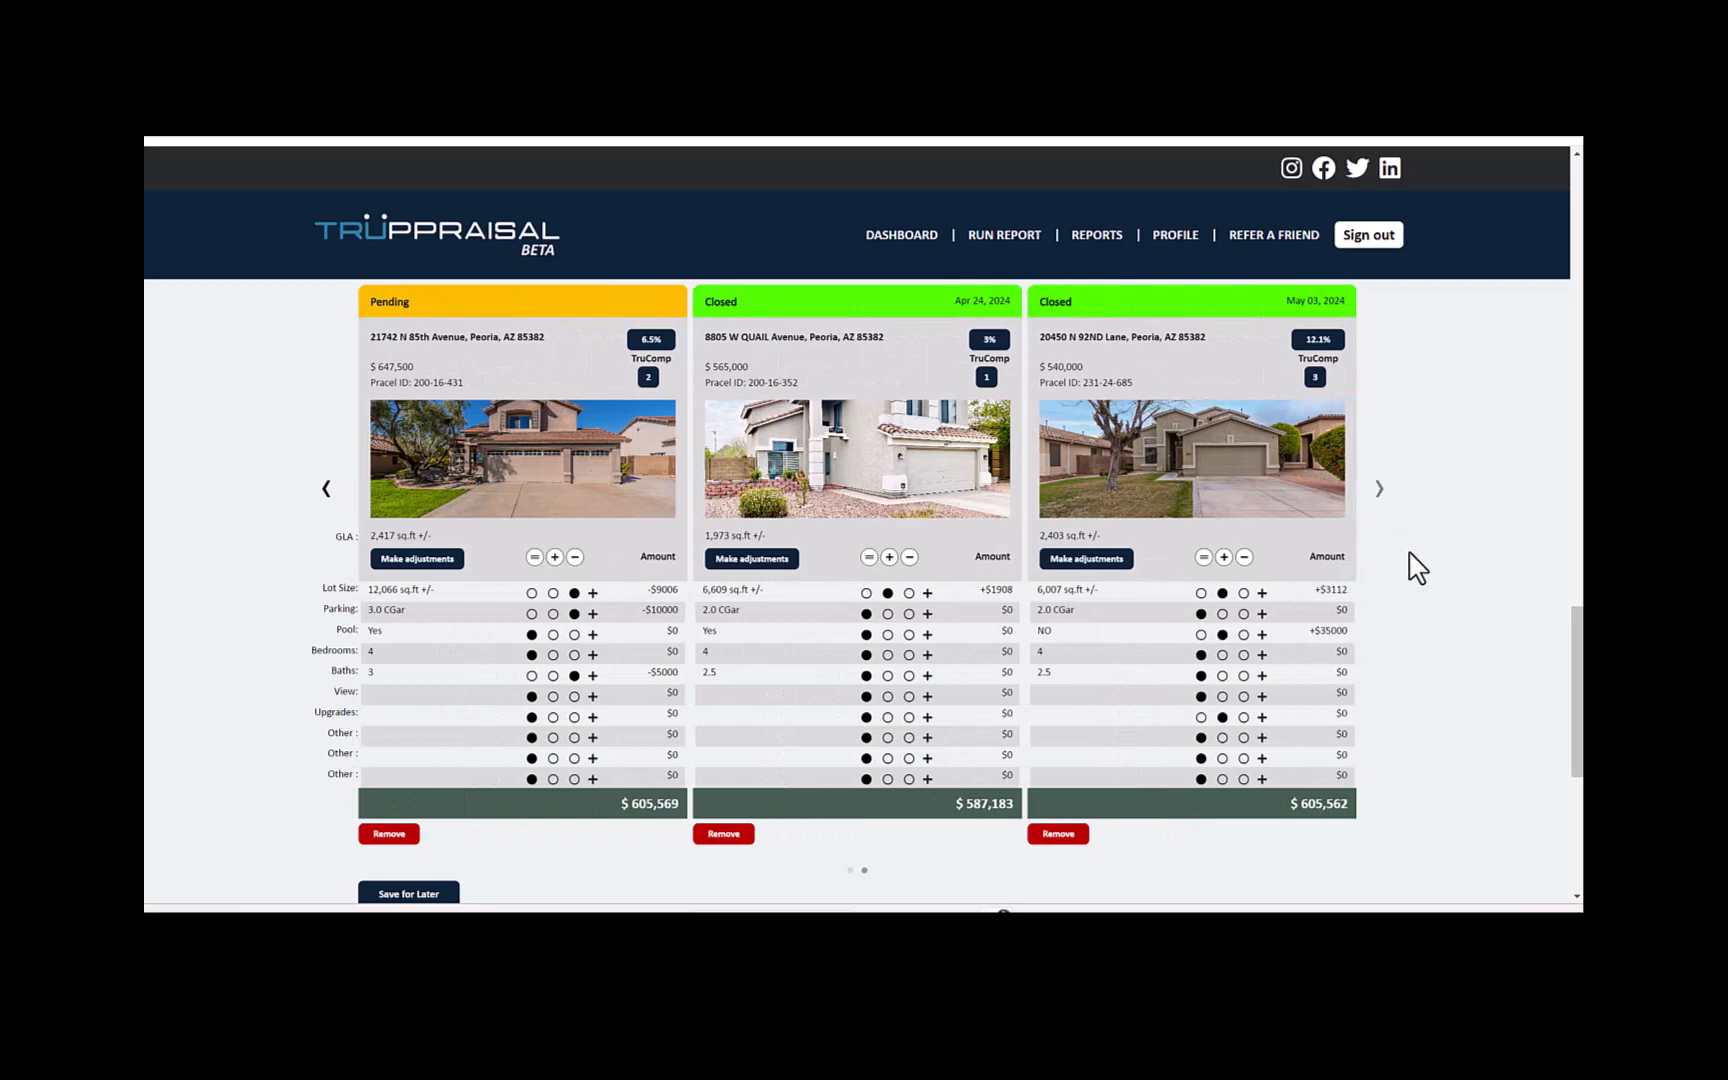
pyautogui.scroll(-3, 1418, 567)
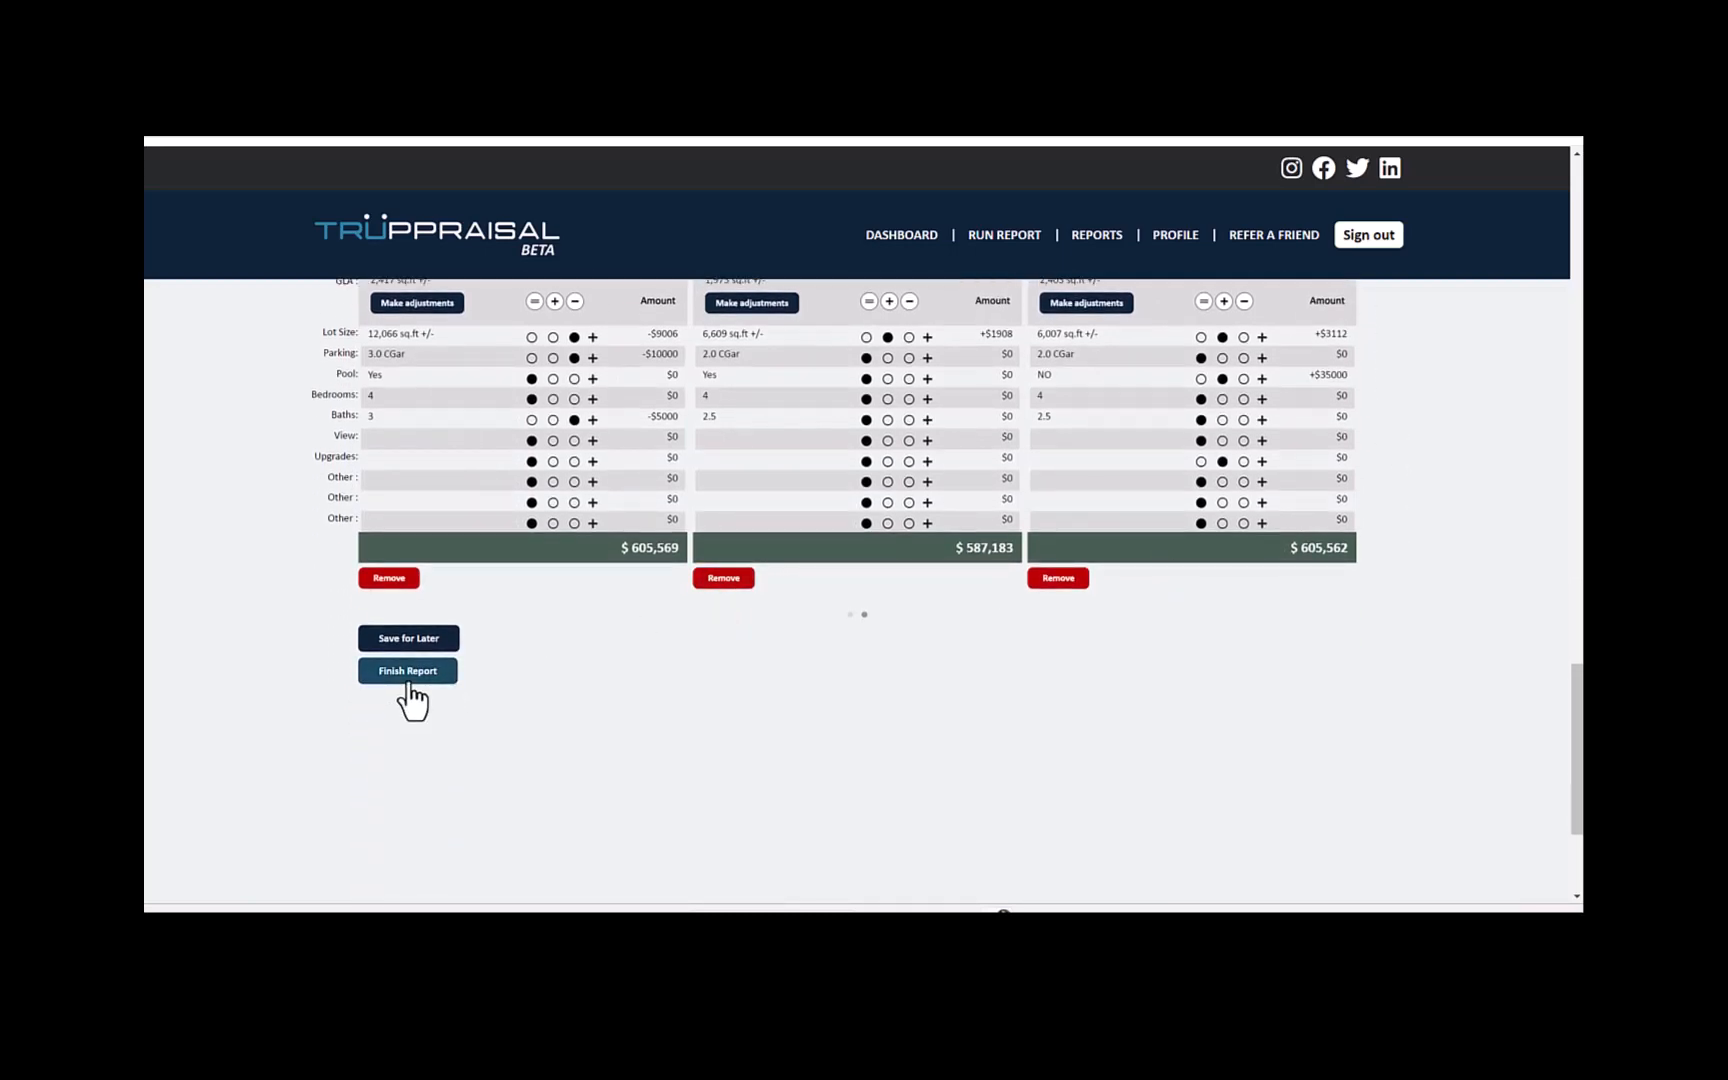
pyautogui.click(409, 687)
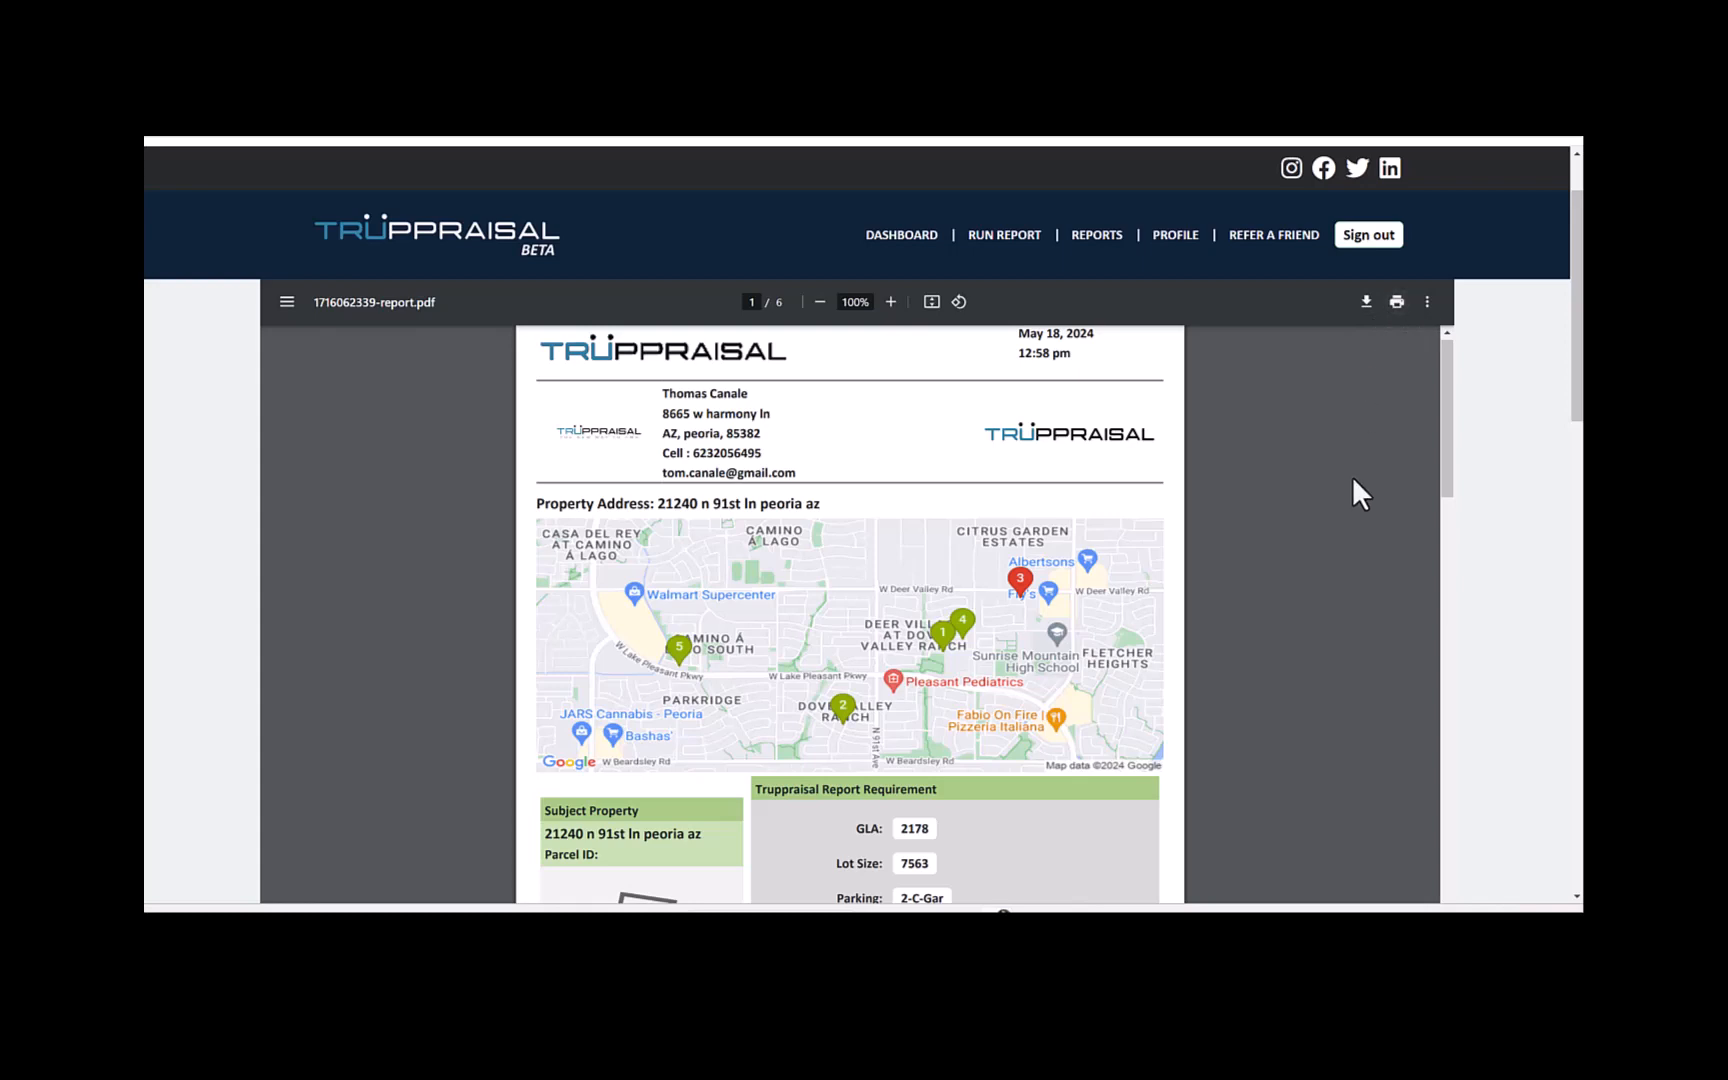
# - Review the finished PDF report, from the map and subject property through market charts and adjusted comparables to the median price and TruComp ranking
pyautogui.scroll(-3, 1351, 477)
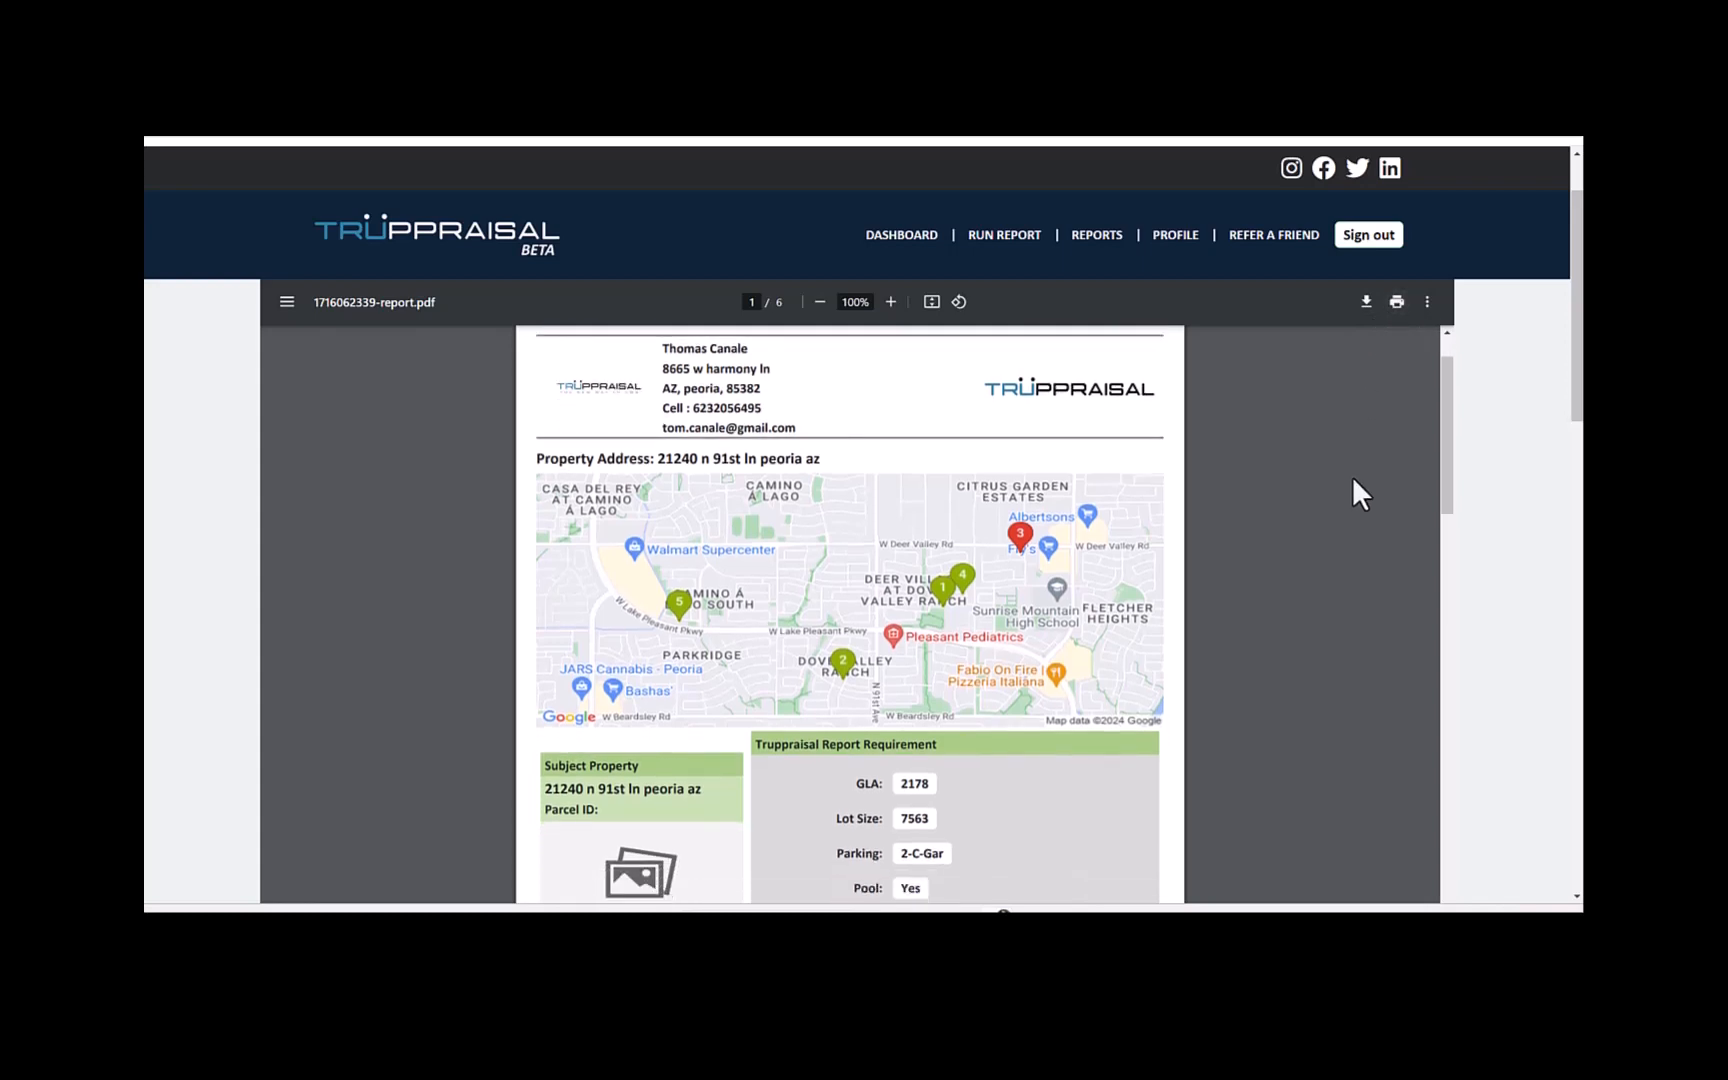
pyautogui.scroll(-5, 1351, 477)
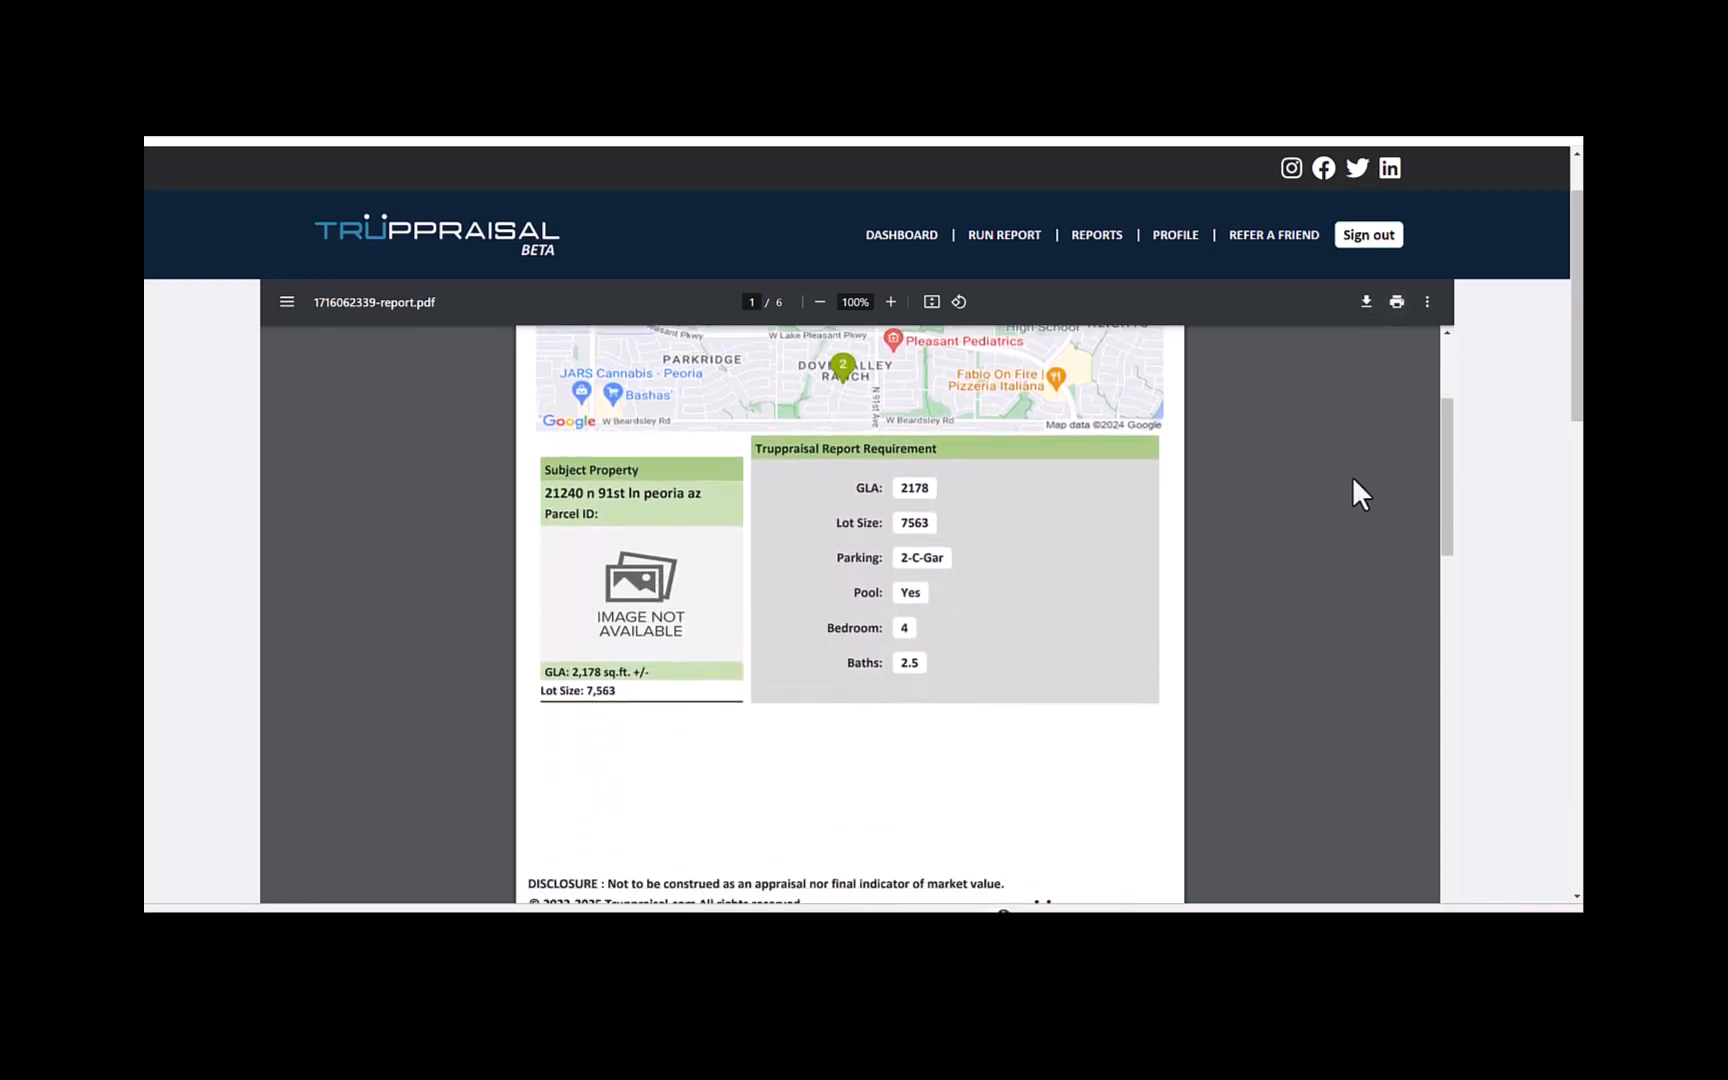
pyautogui.scroll(-4, 1353, 480)
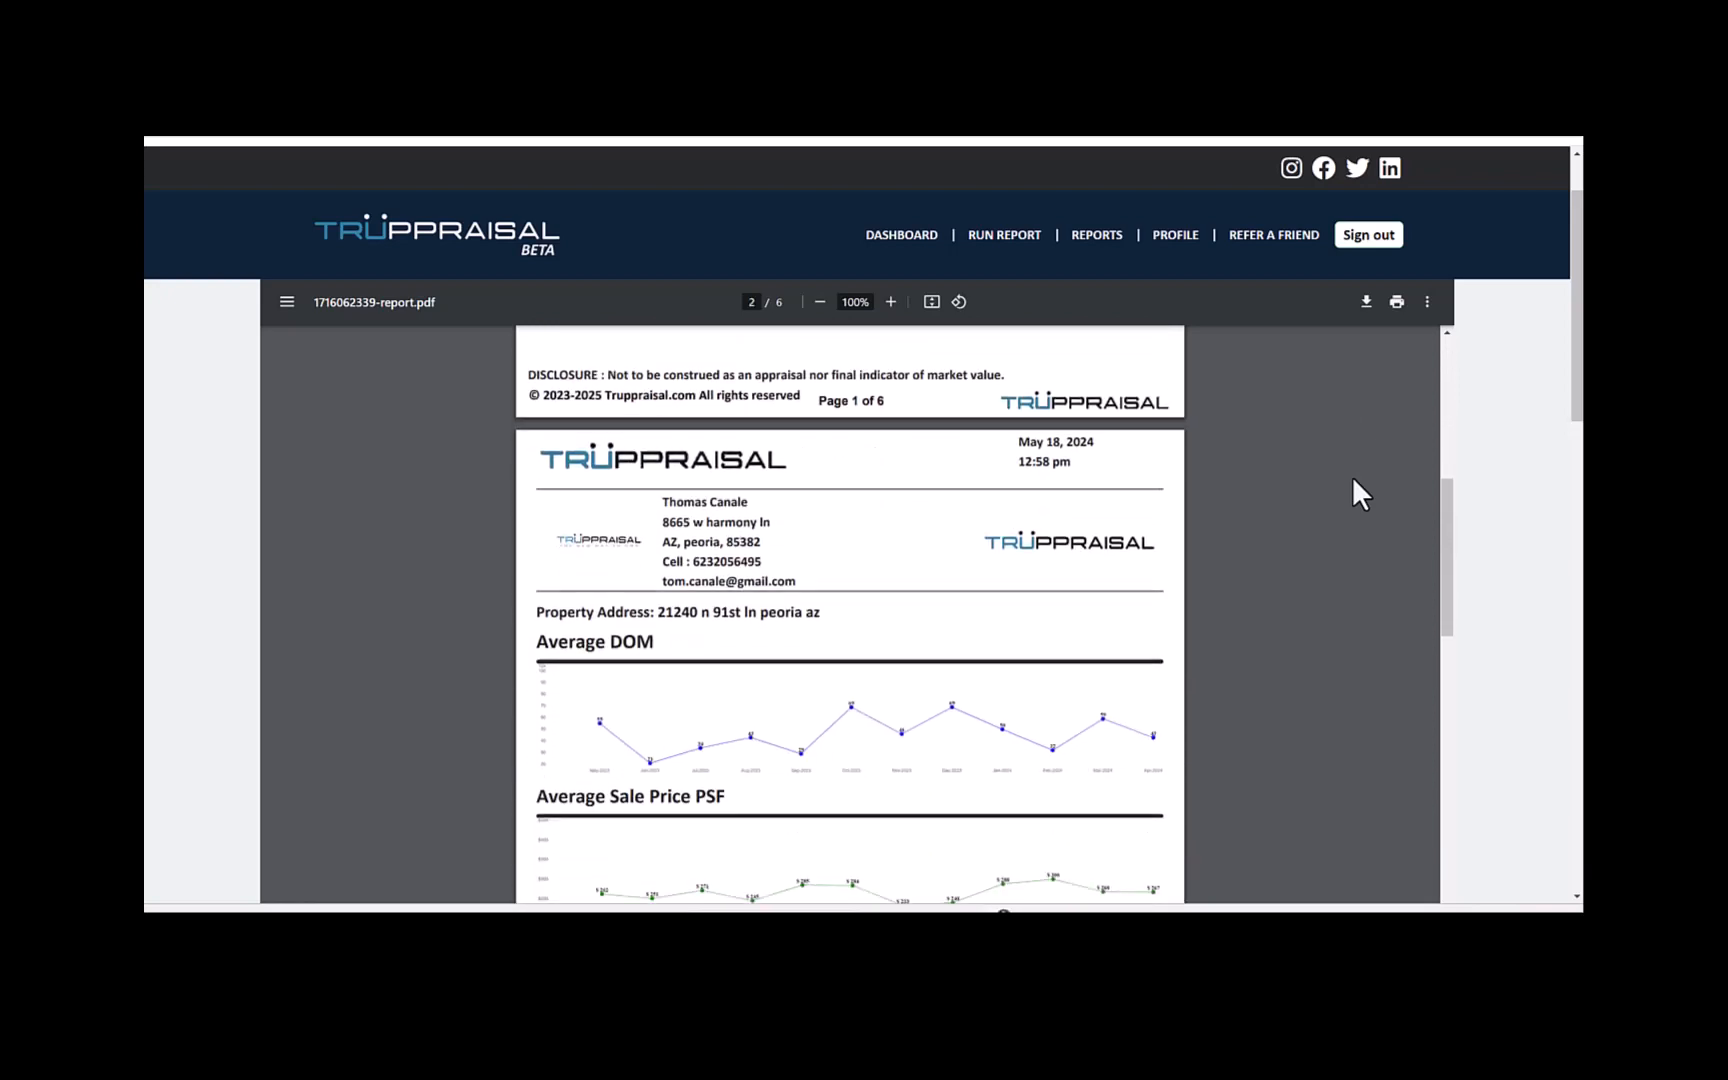
pyautogui.scroll(-1, 1360, 493)
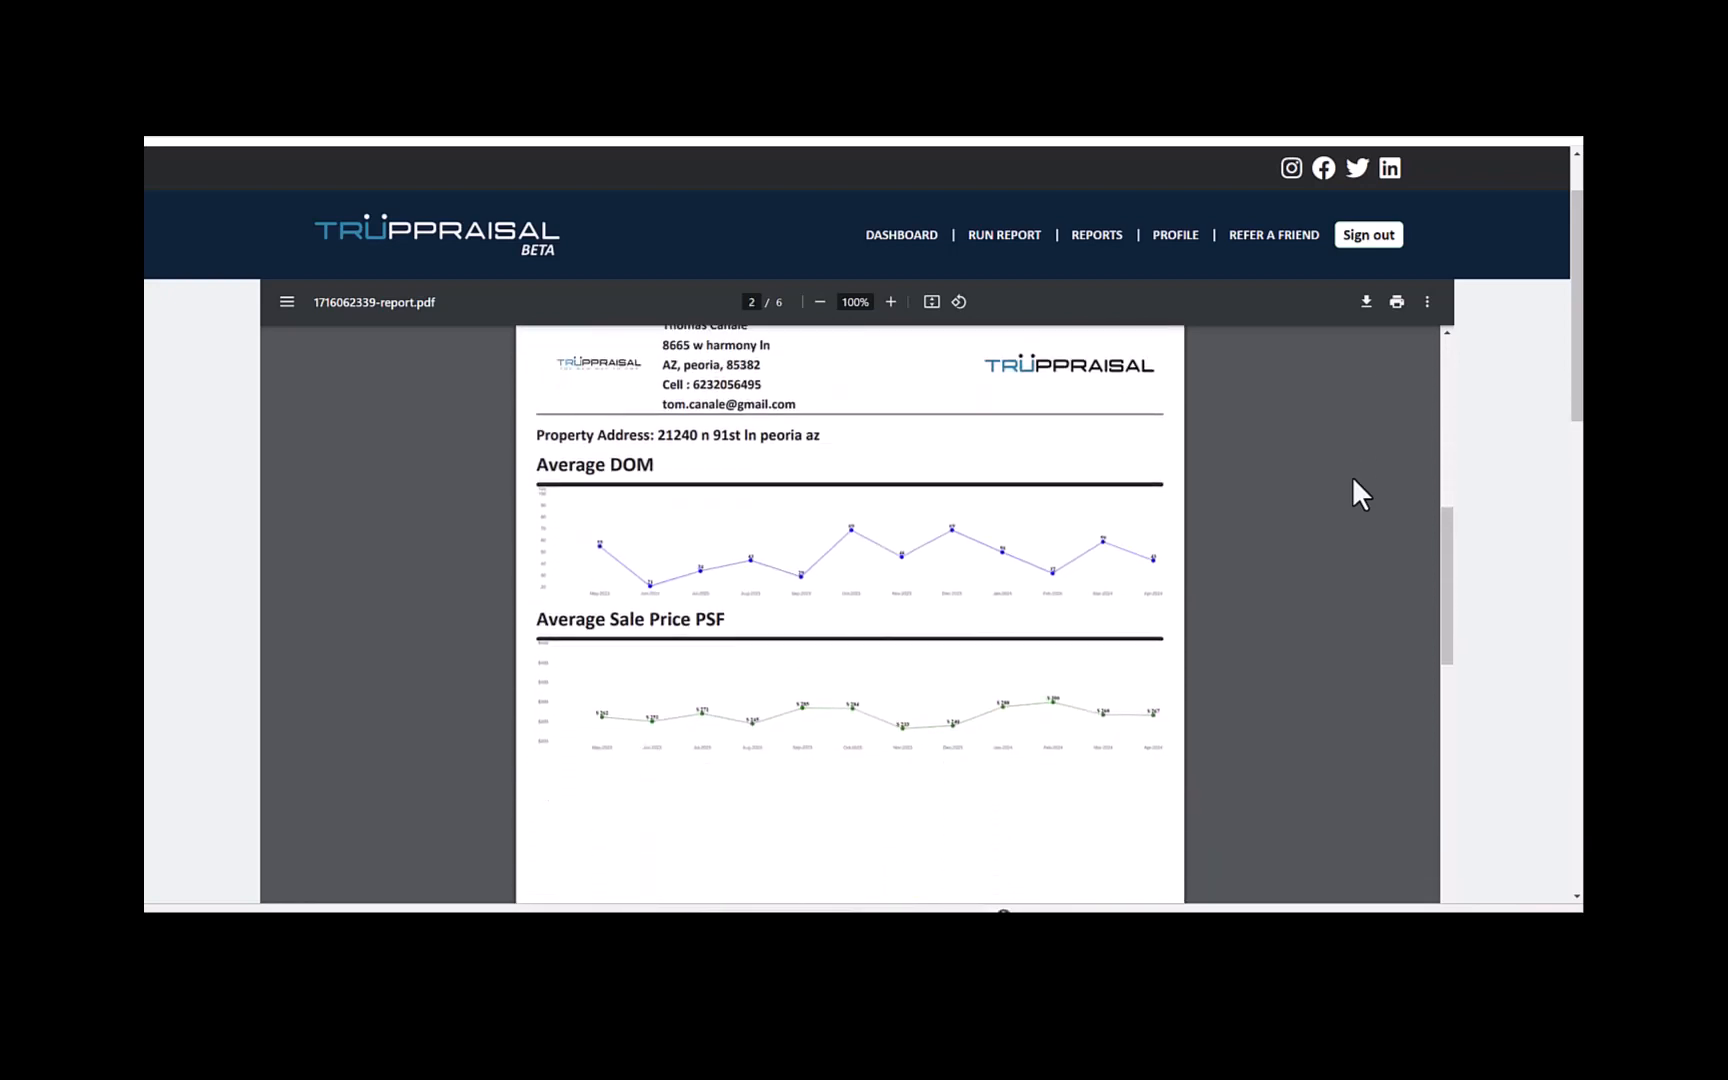
pyautogui.scroll(-4, 1353, 480)
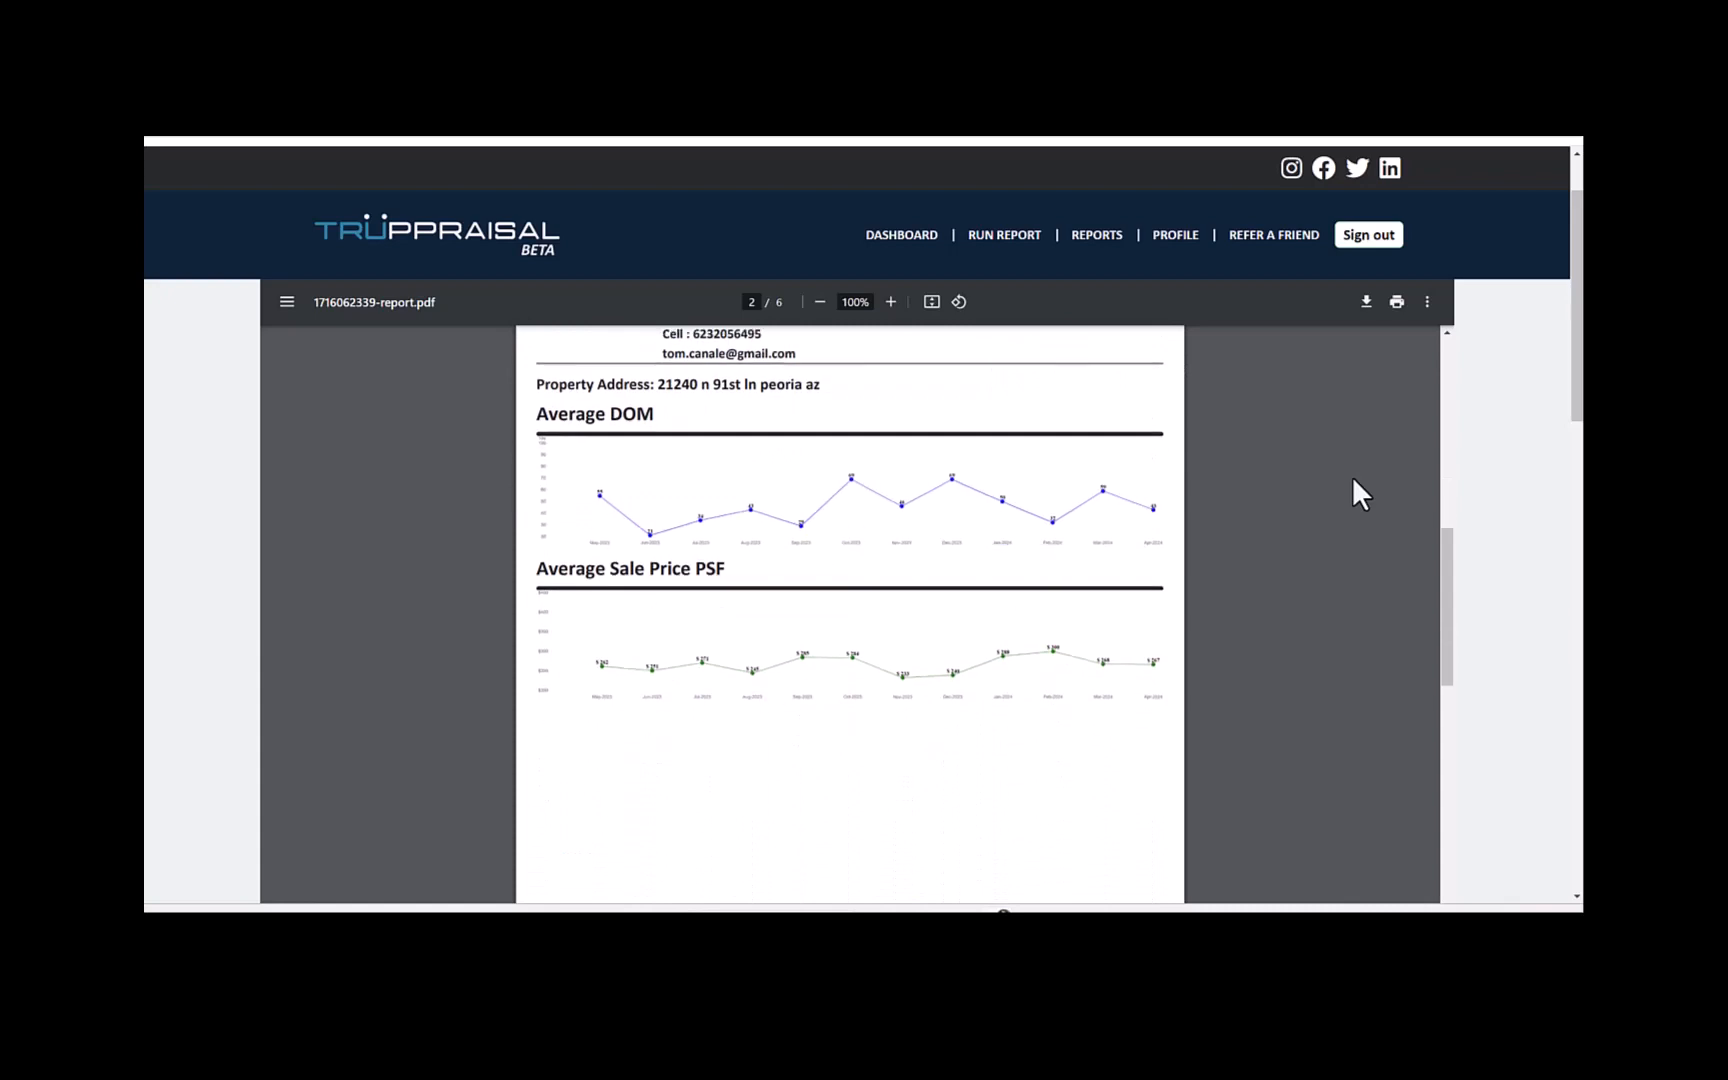
pyautogui.scroll(-6, 1353, 480)
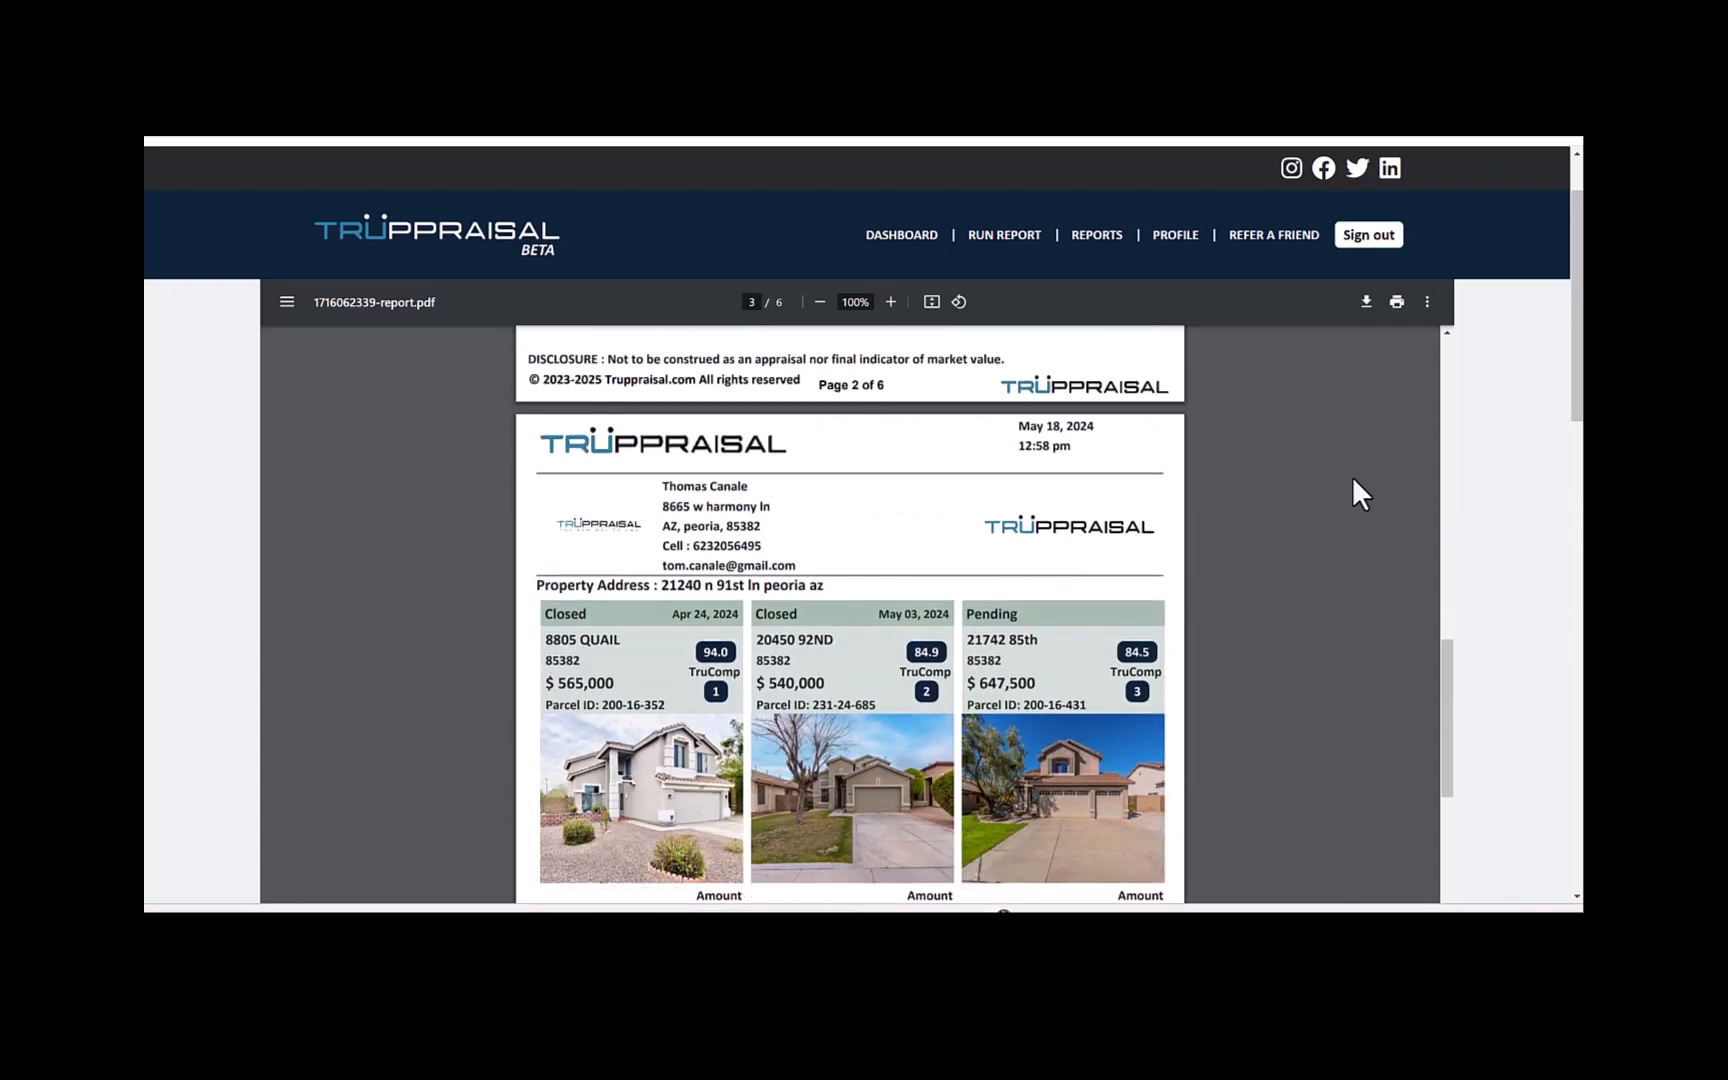
pyautogui.scroll(-2, 1353, 480)
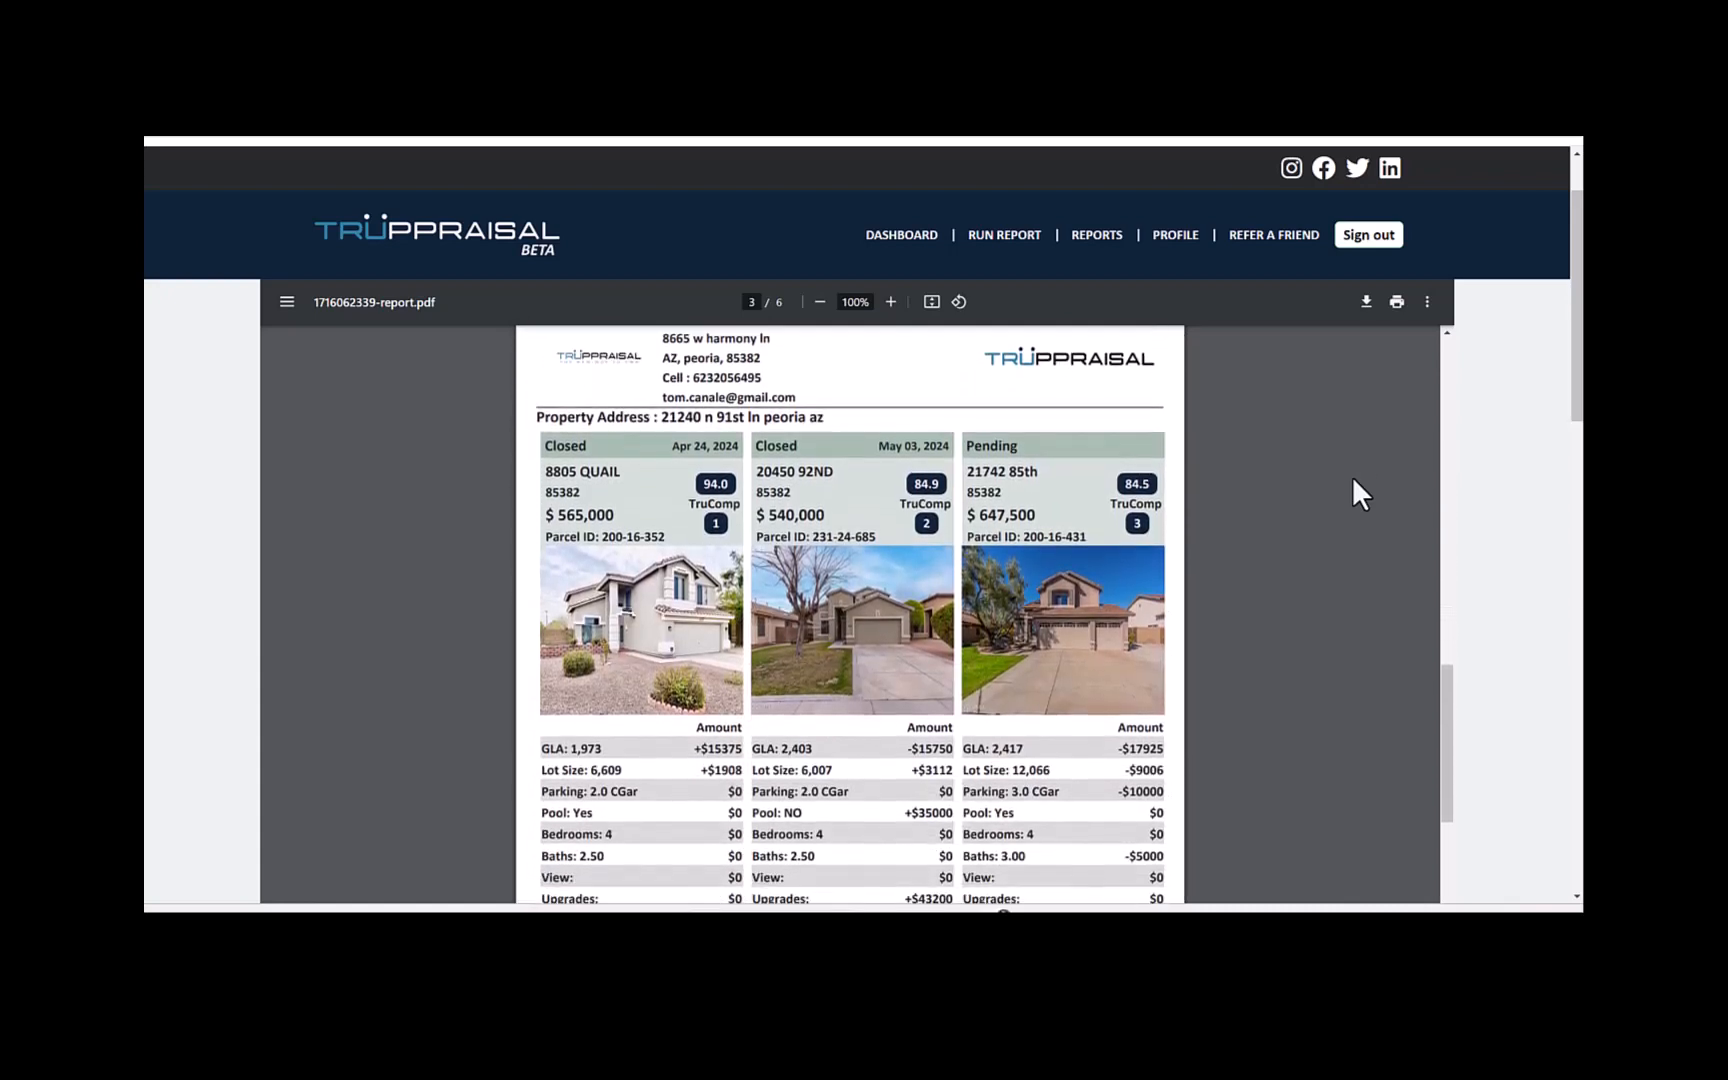
pyautogui.scroll(-1, 1351, 477)
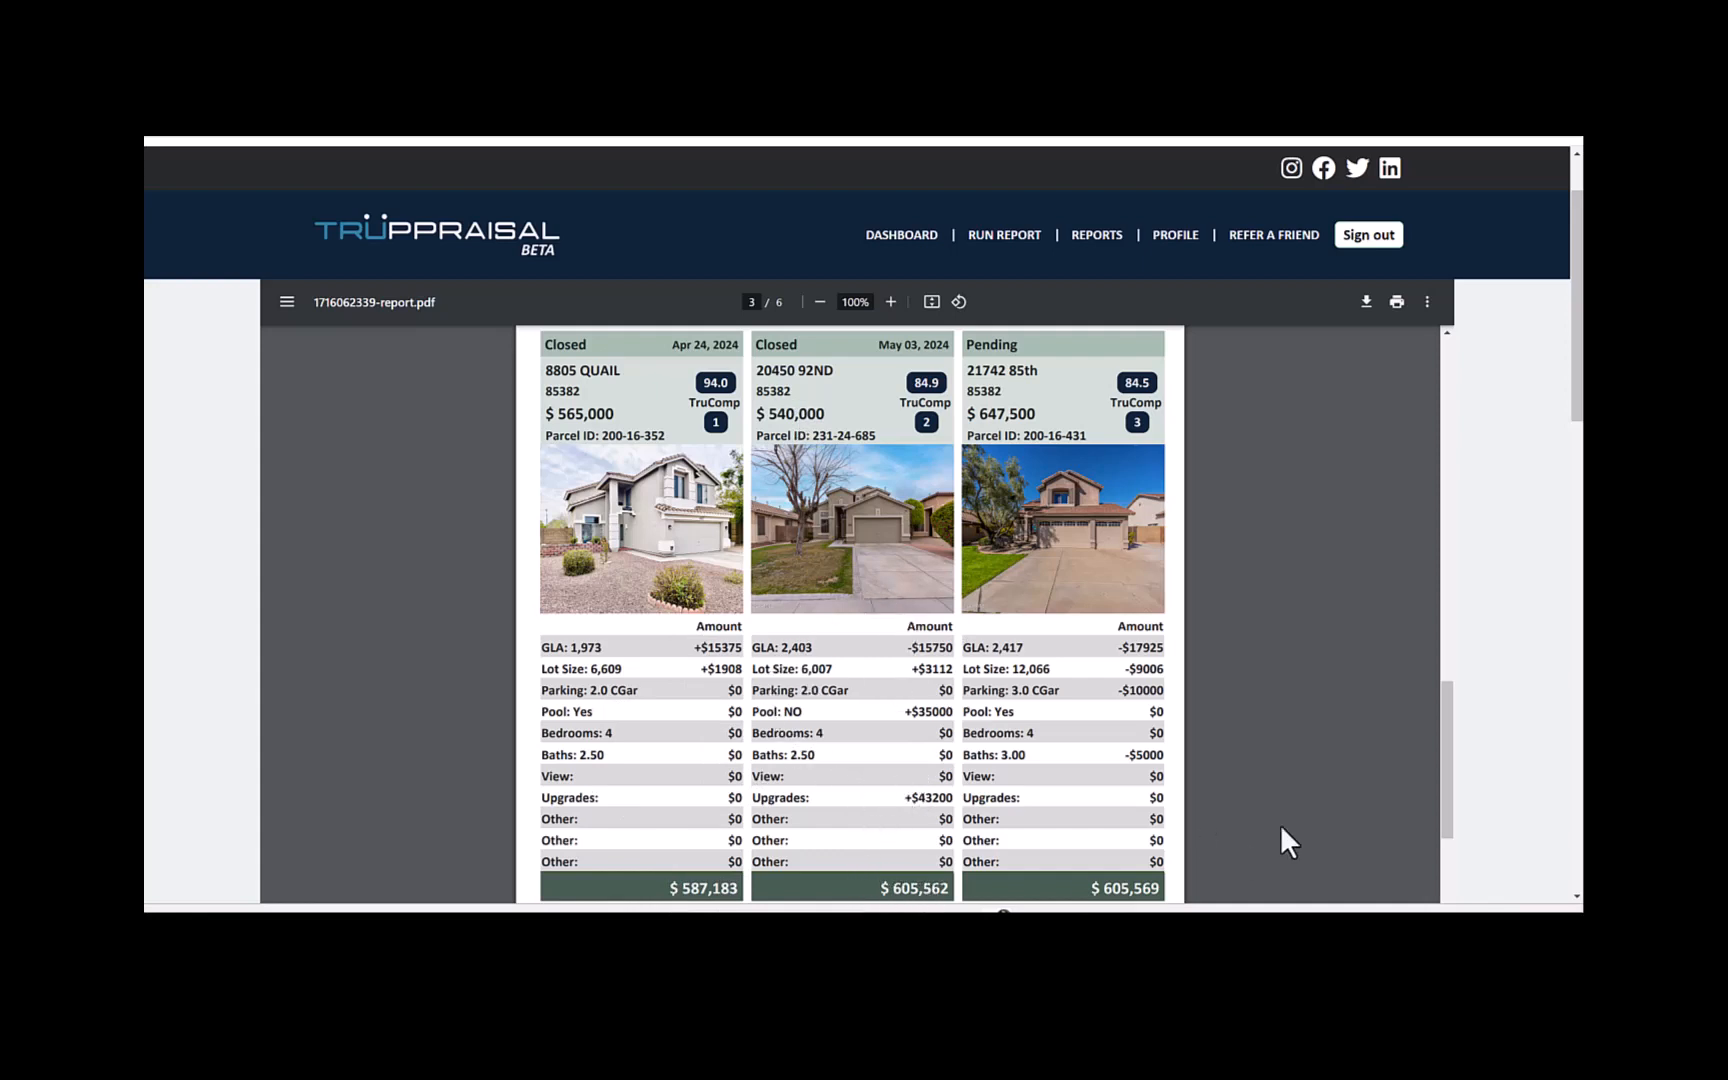
pyautogui.scroll(-6, 1280, 826)
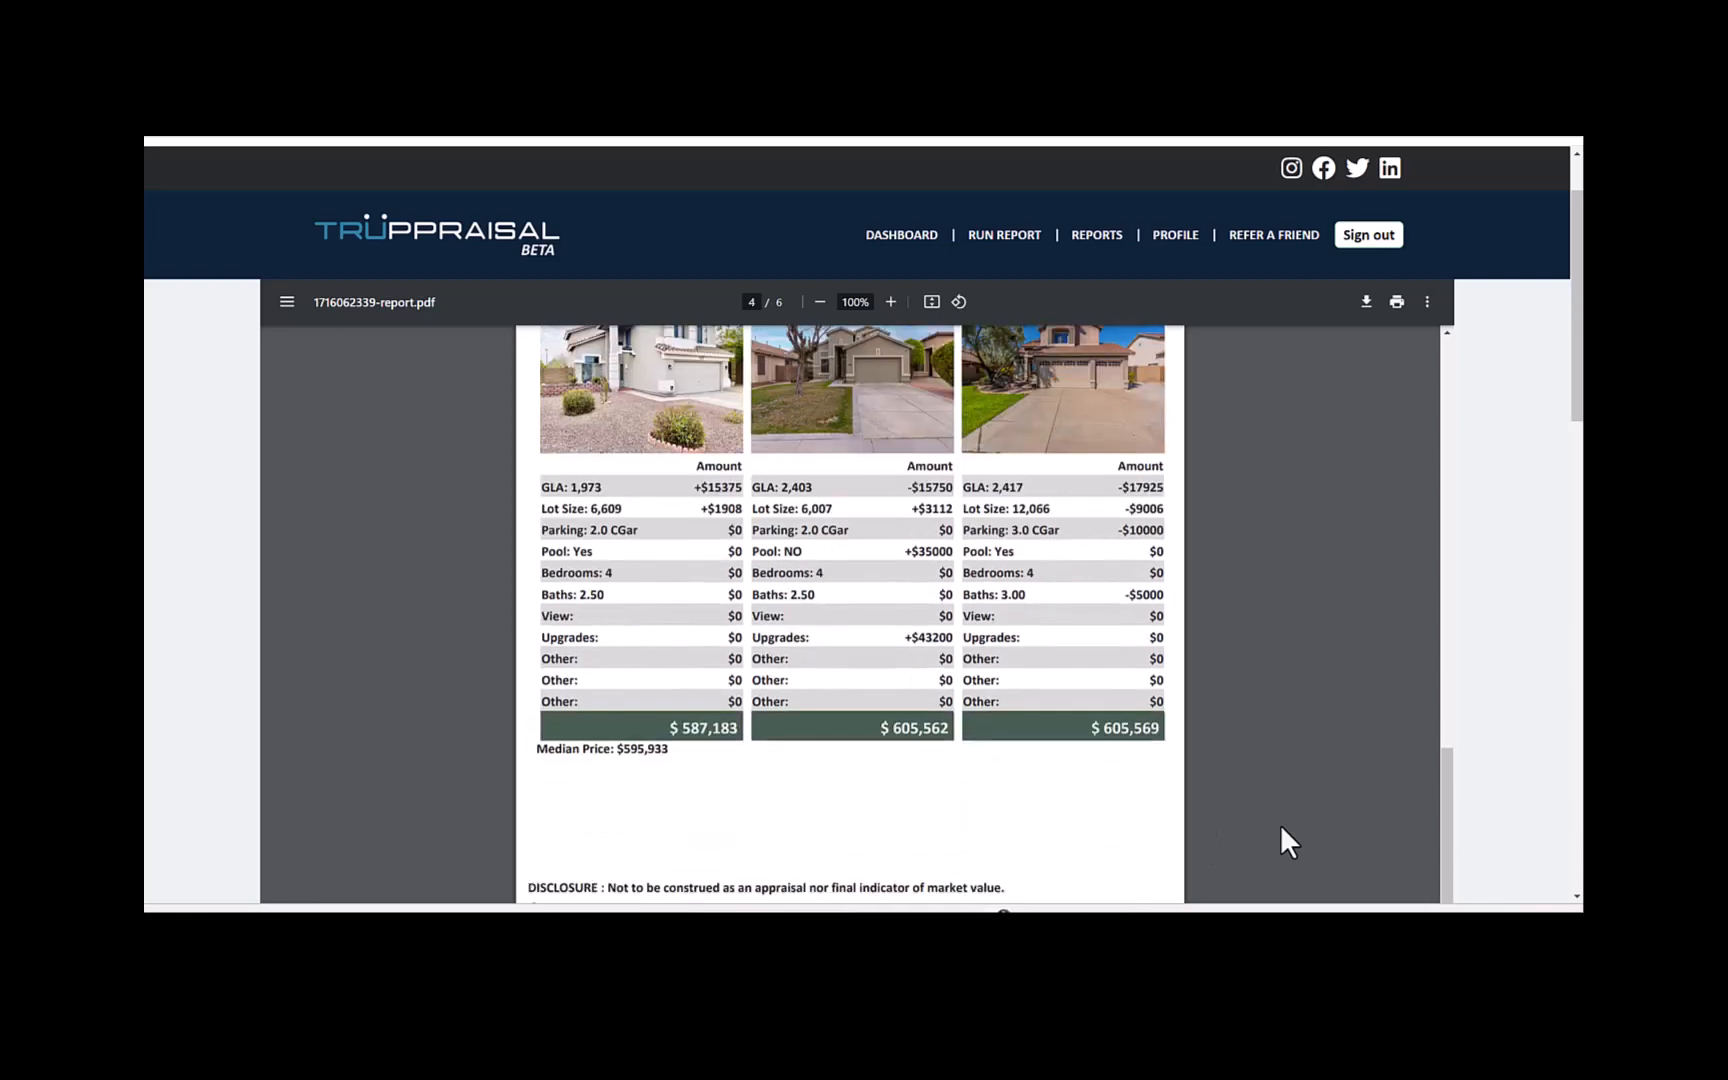
pyautogui.scroll(-3, 1280, 826)
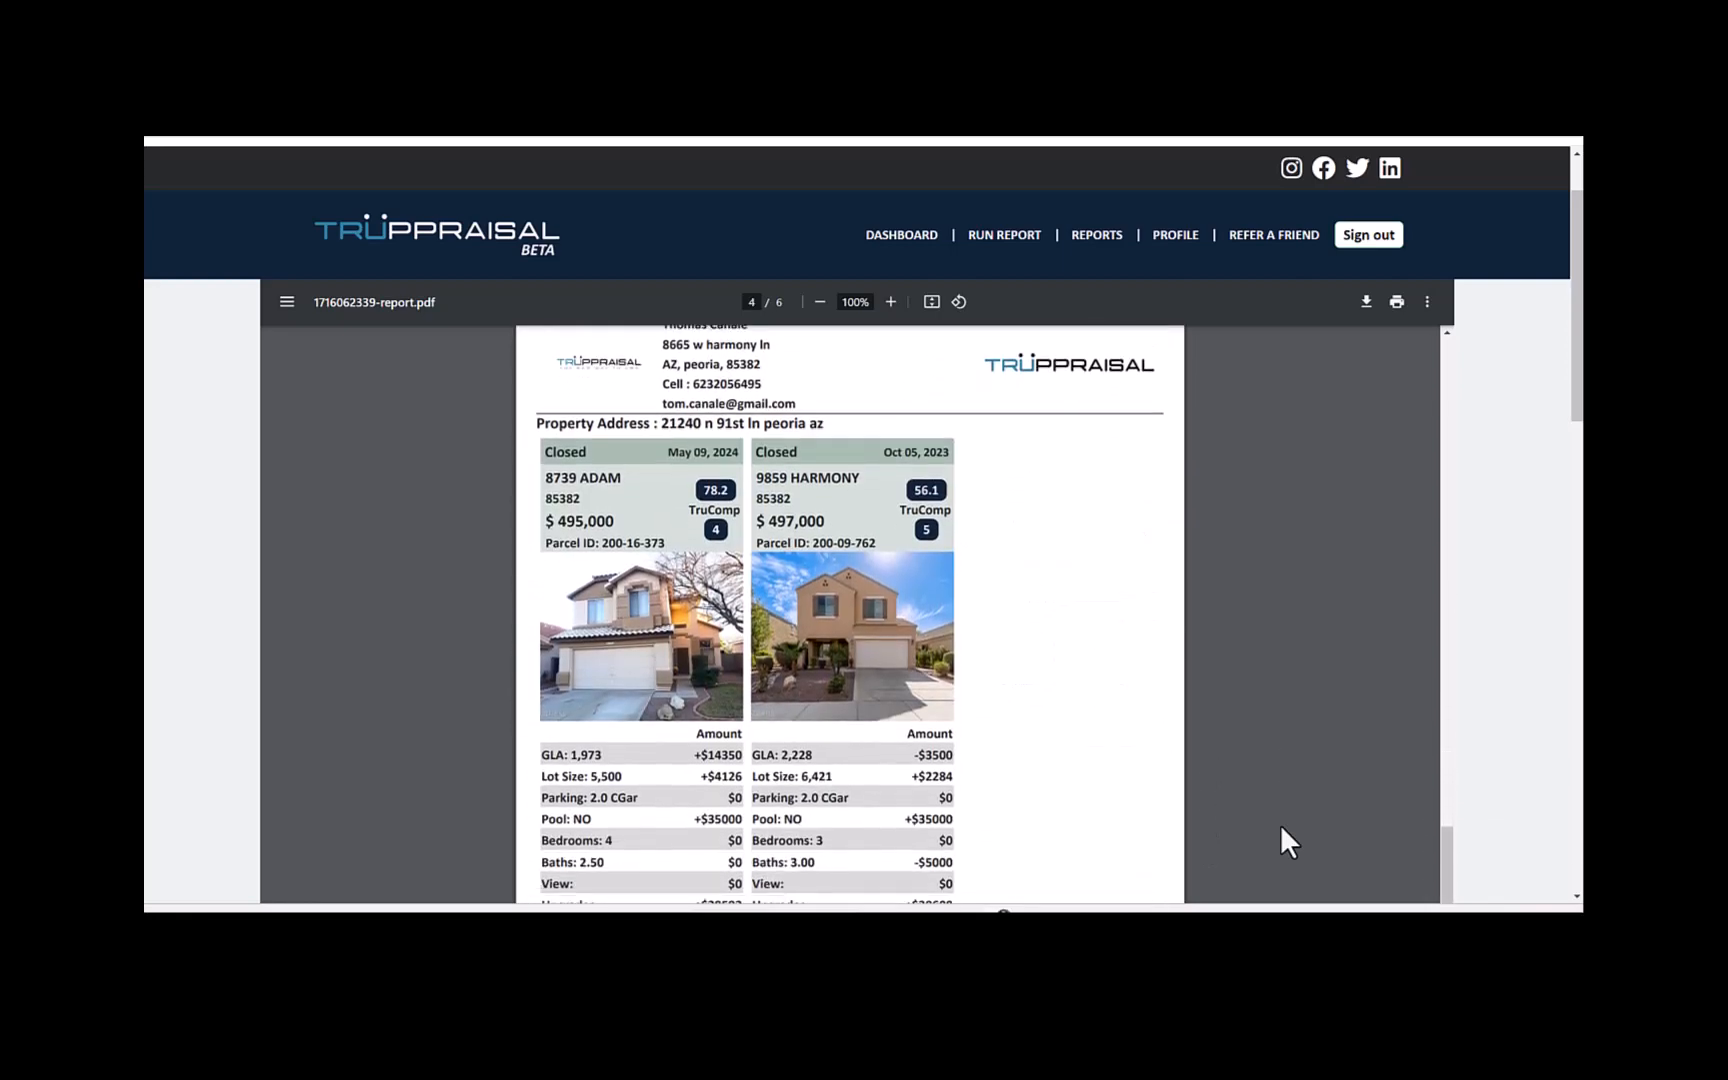
pyautogui.scroll(-1, 1280, 824)
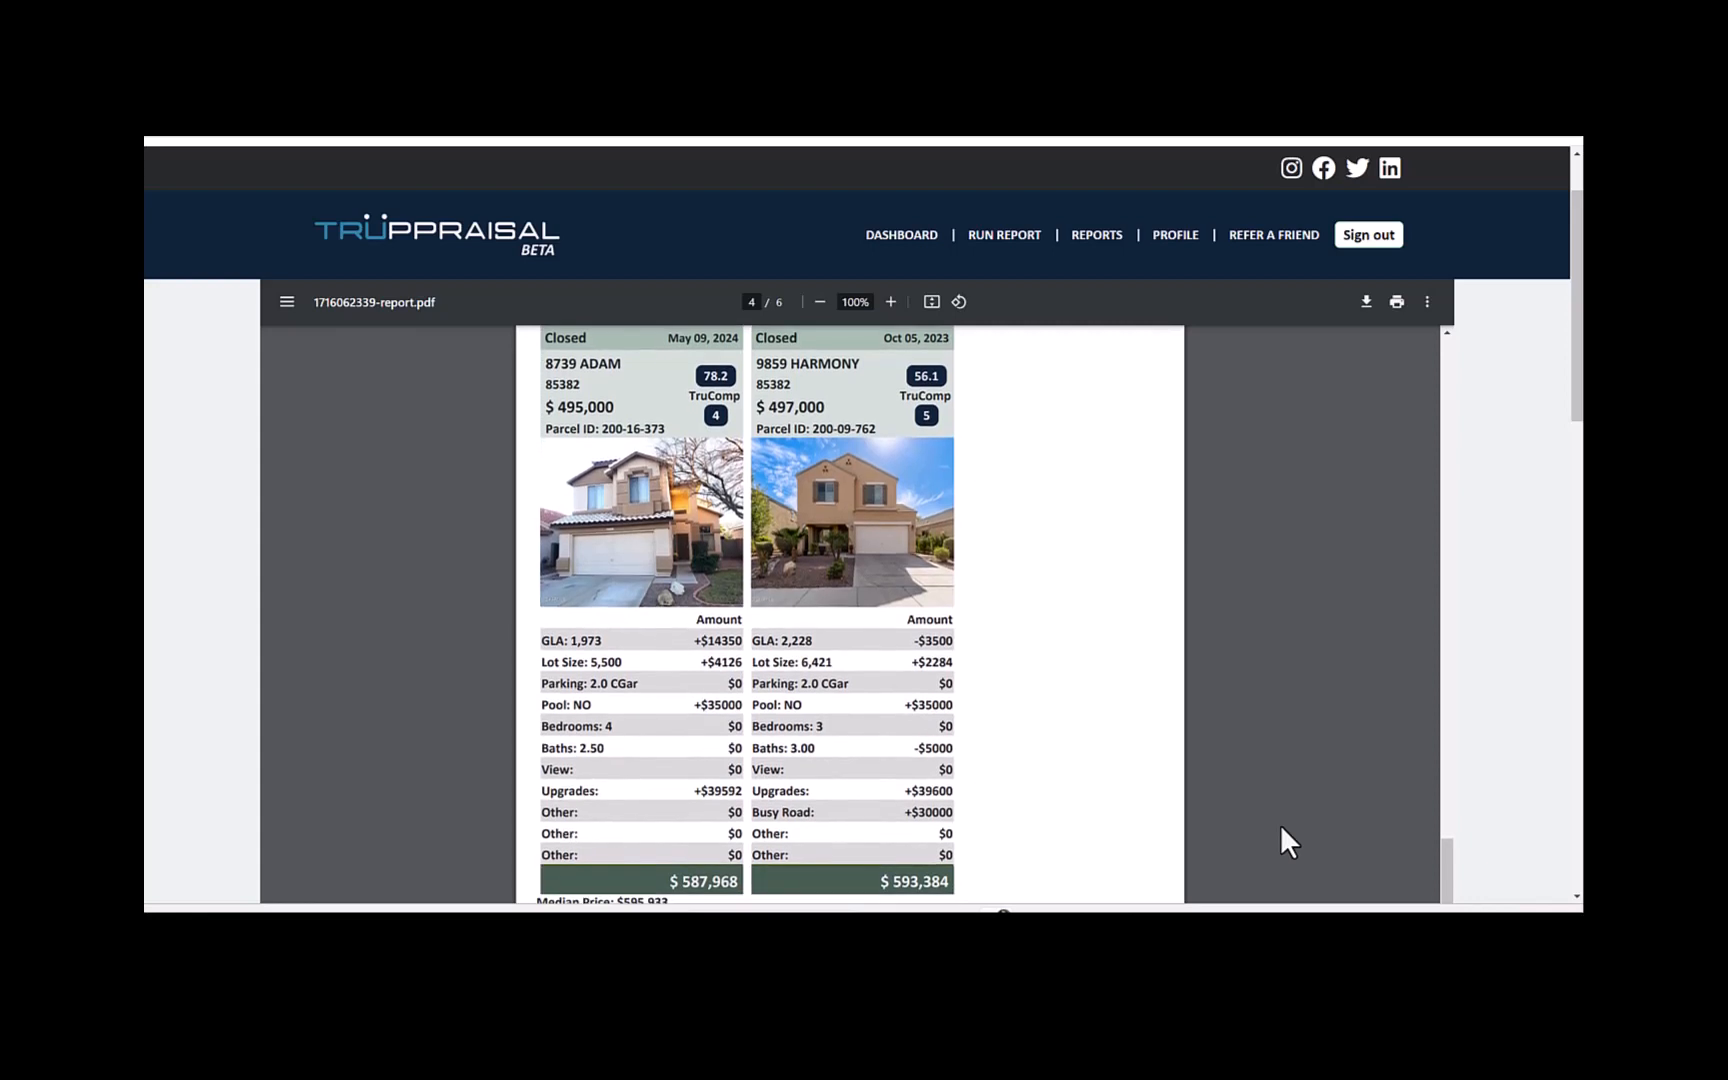
pyautogui.scroll(-5, 1280, 824)
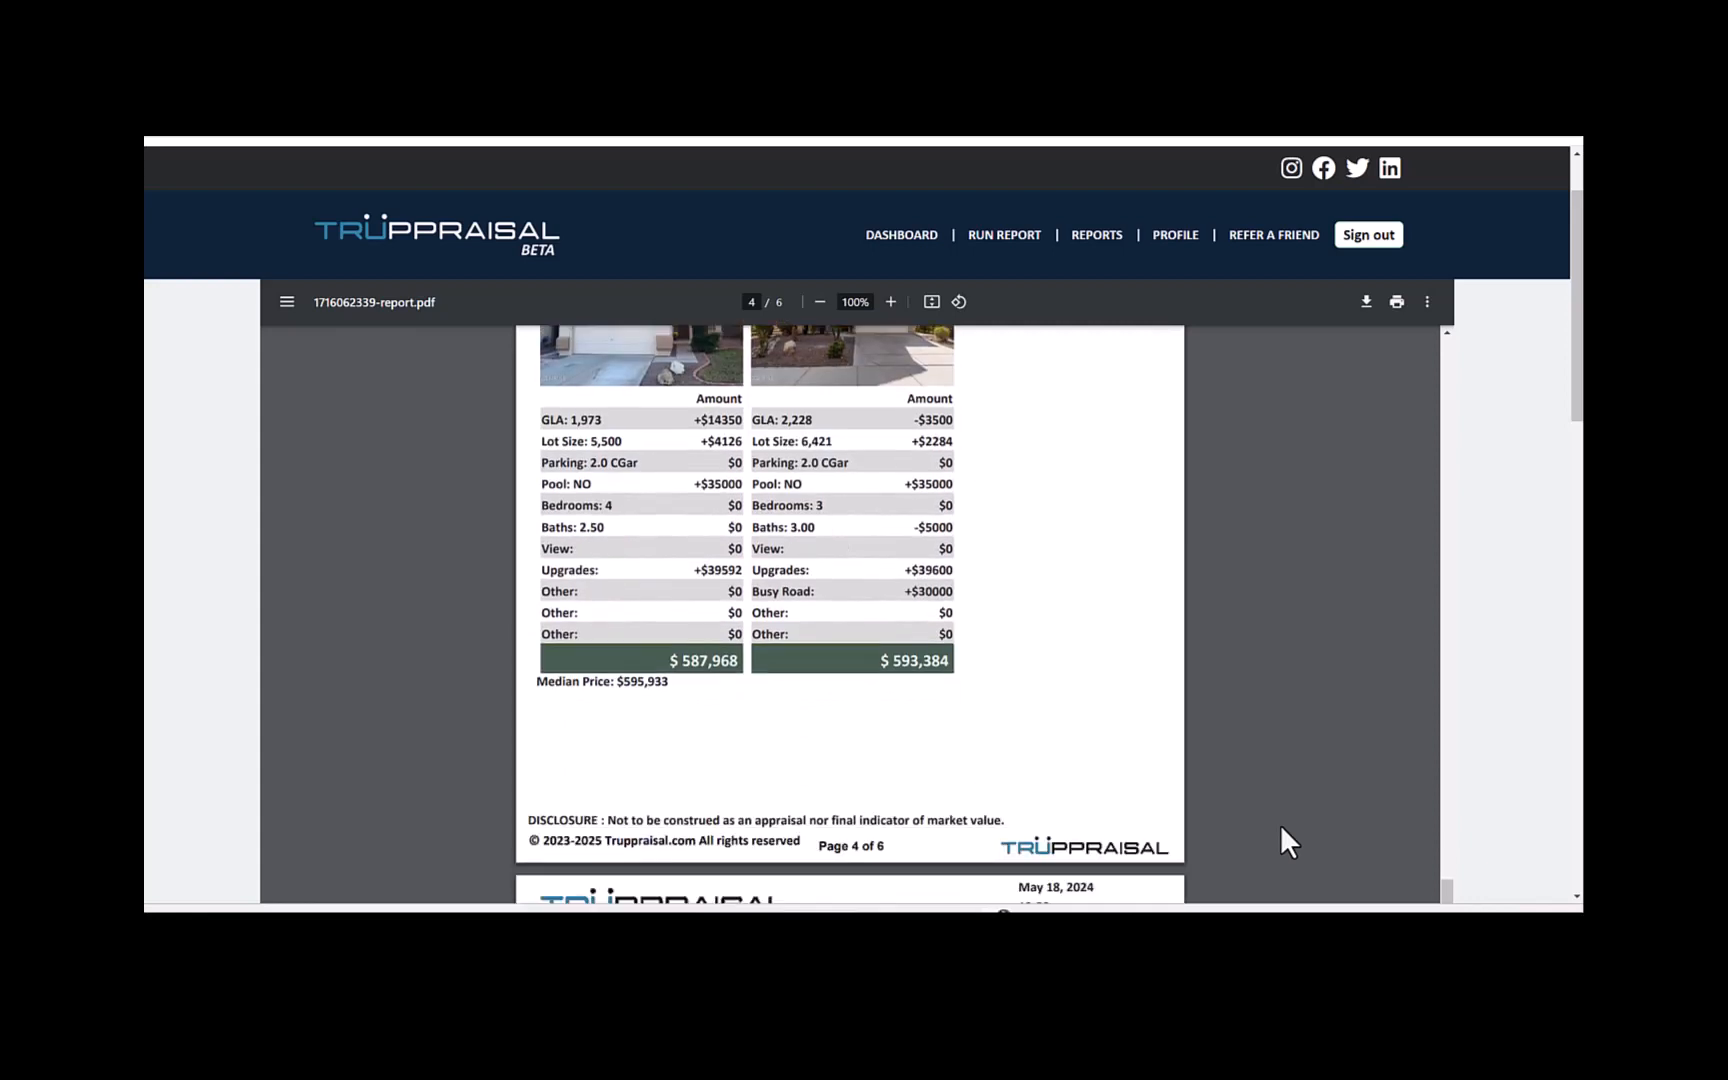
pyautogui.scroll(-4, 1280, 826)
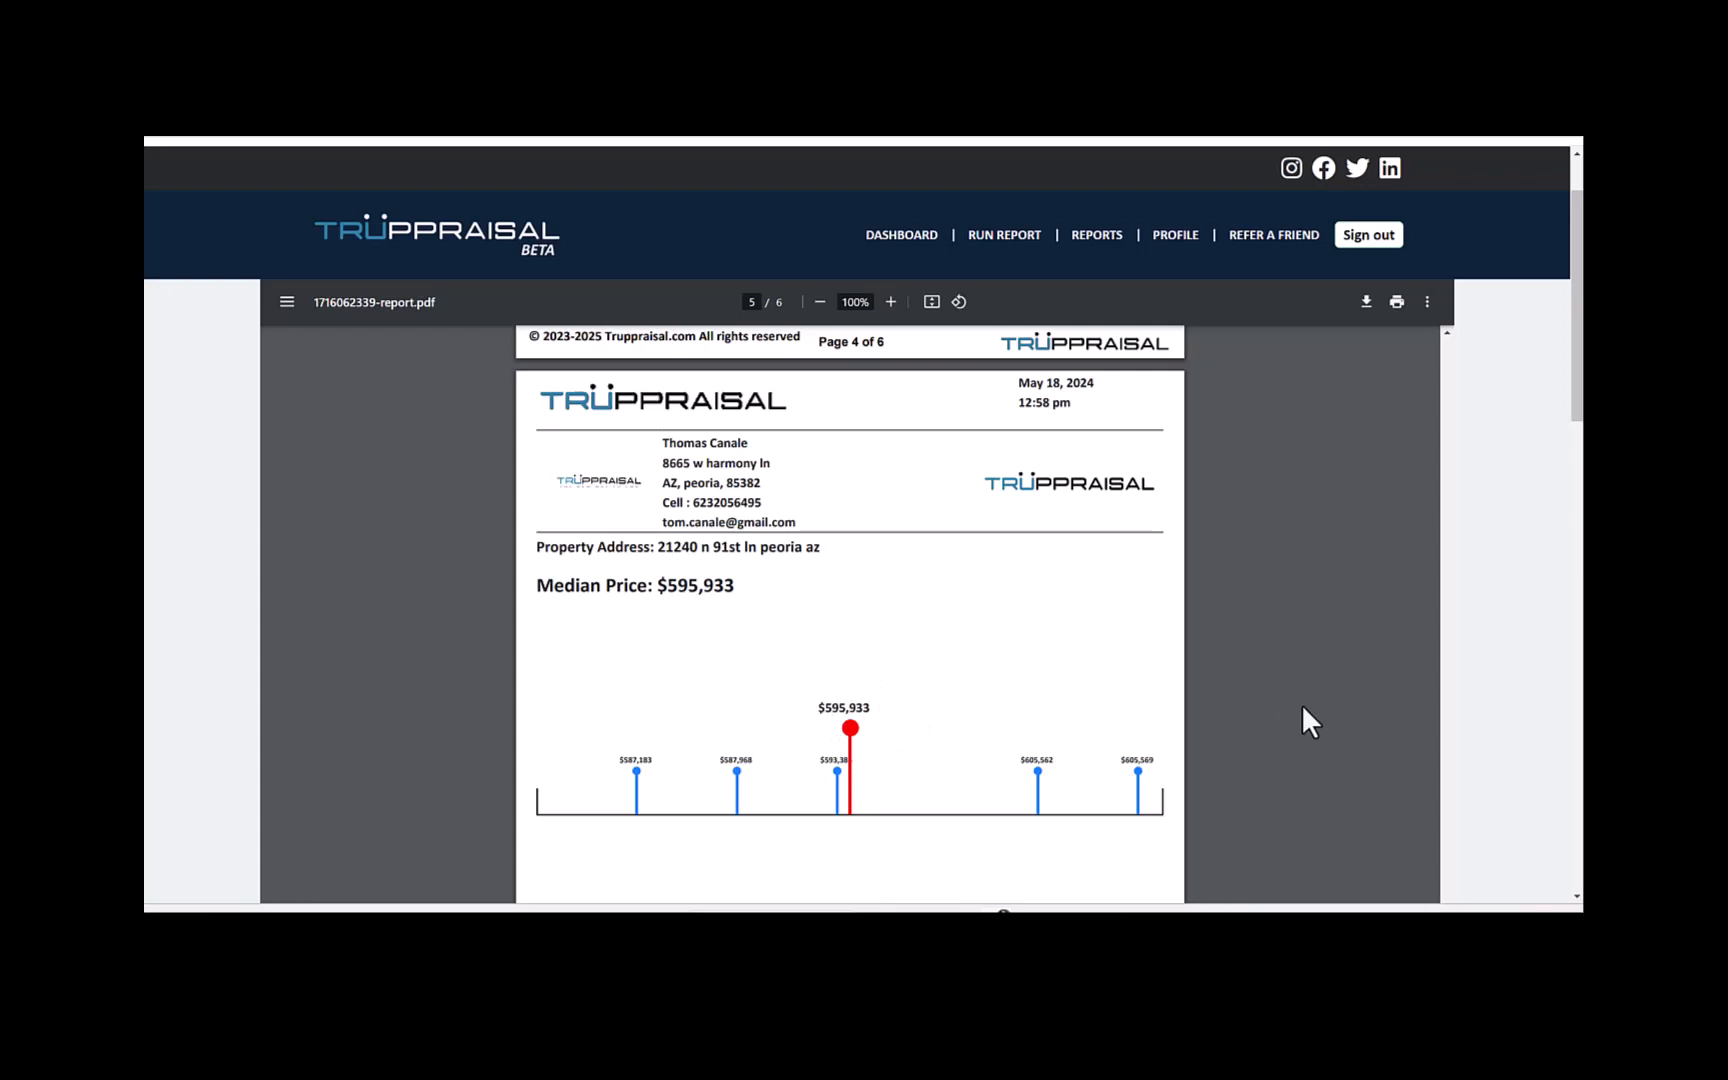
pyautogui.scroll(-5, 1302, 707)
pyautogui.scroll(-5, 1303, 707)
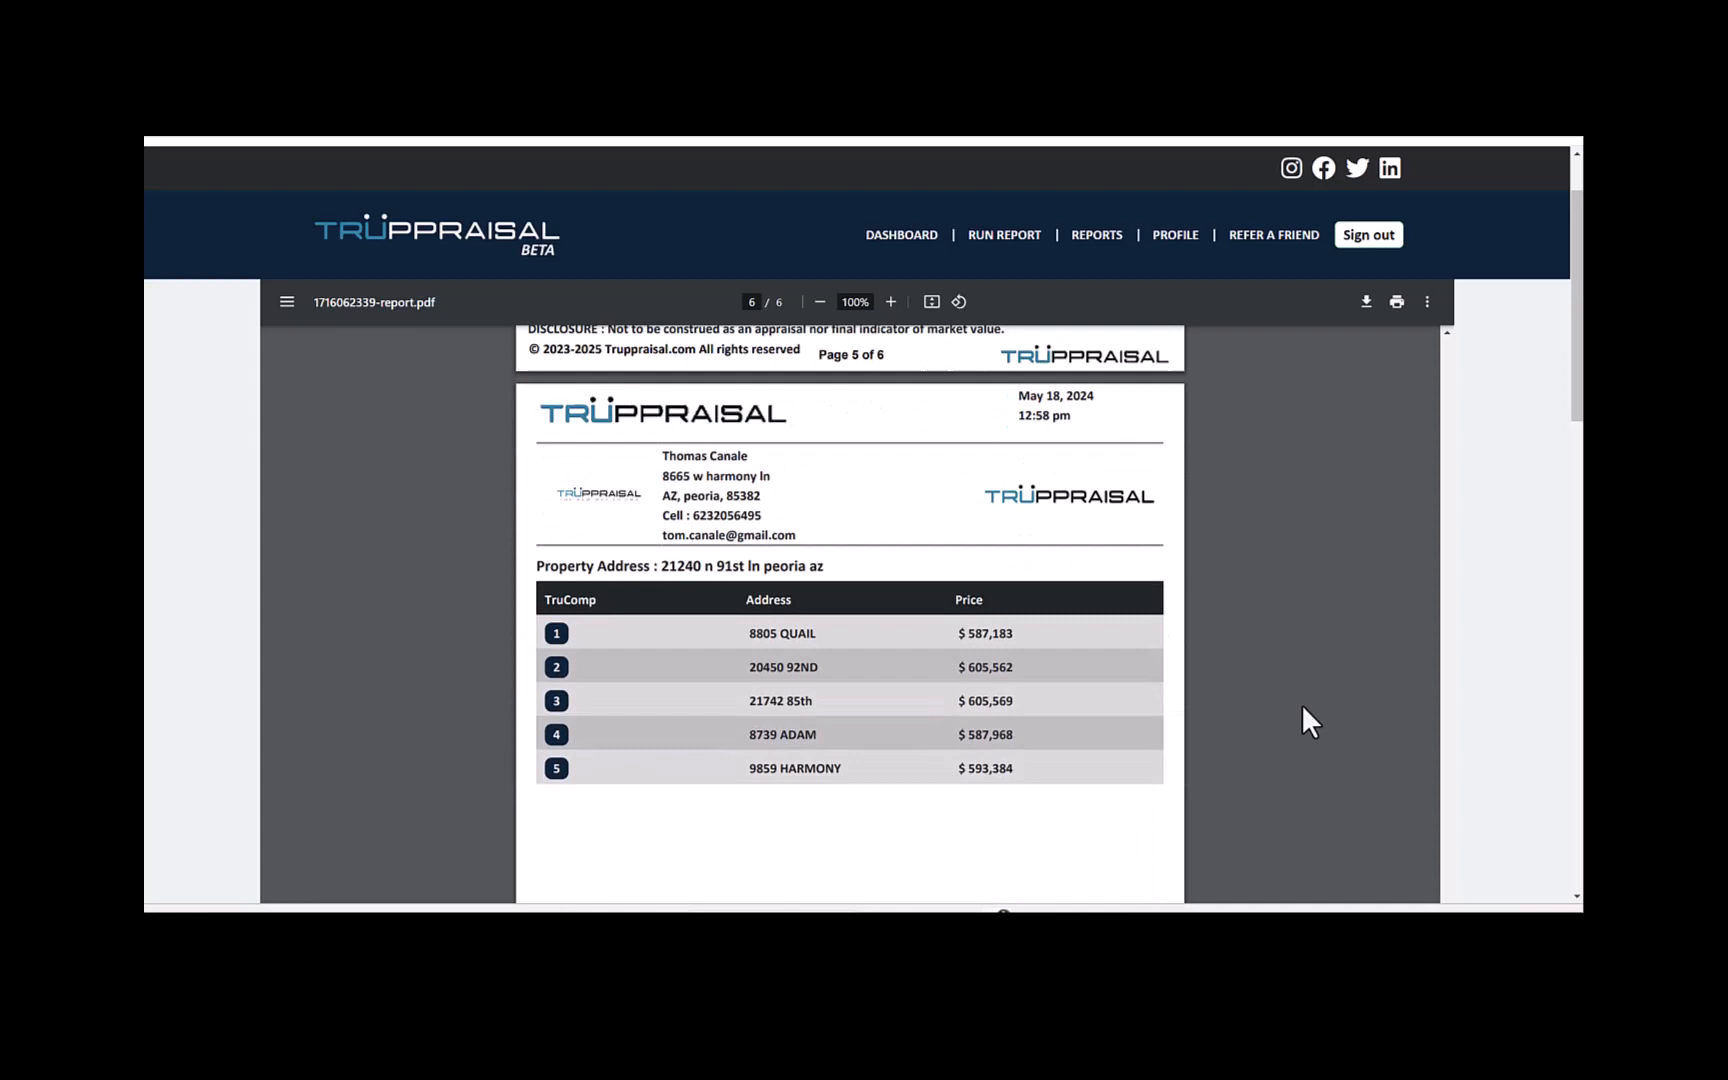
pyautogui.scroll(-1, 1302, 706)
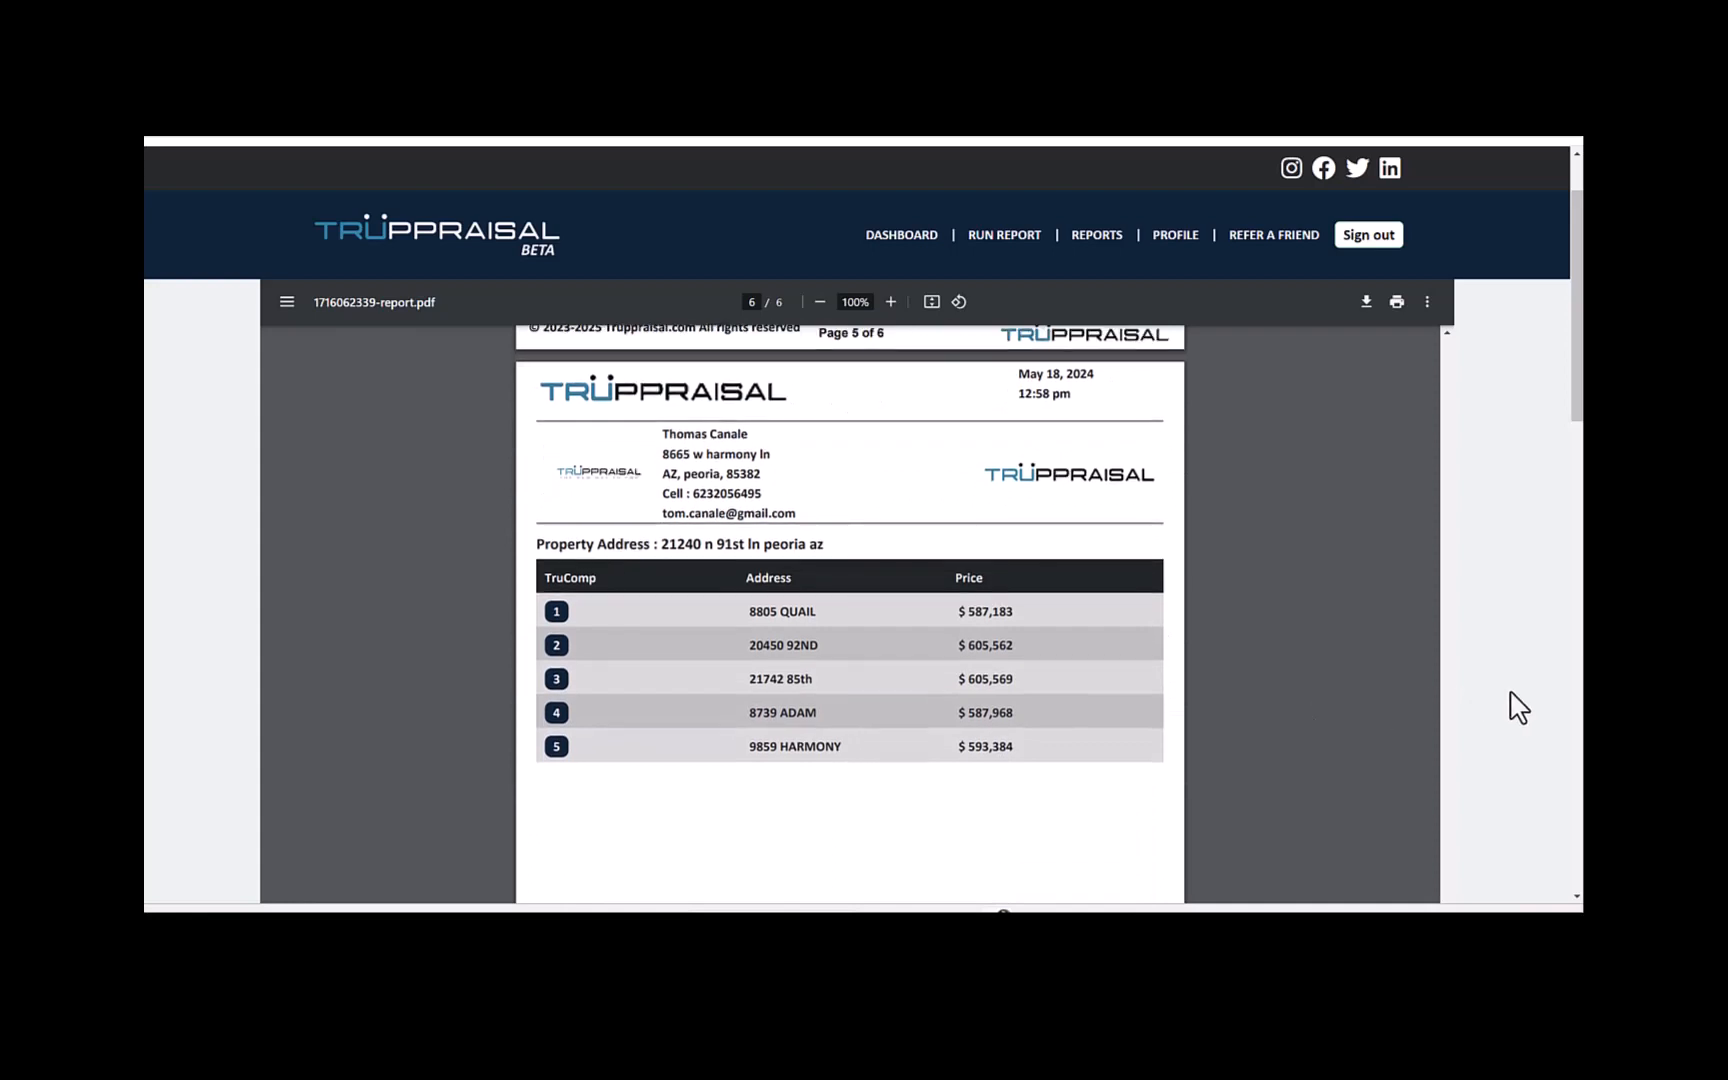
# - Fill in Recipient 1's first name, last name and email address for the report, and send it
pyautogui.scroll(-2, 1518, 707)
pyautogui.scroll(-6, 1518, 707)
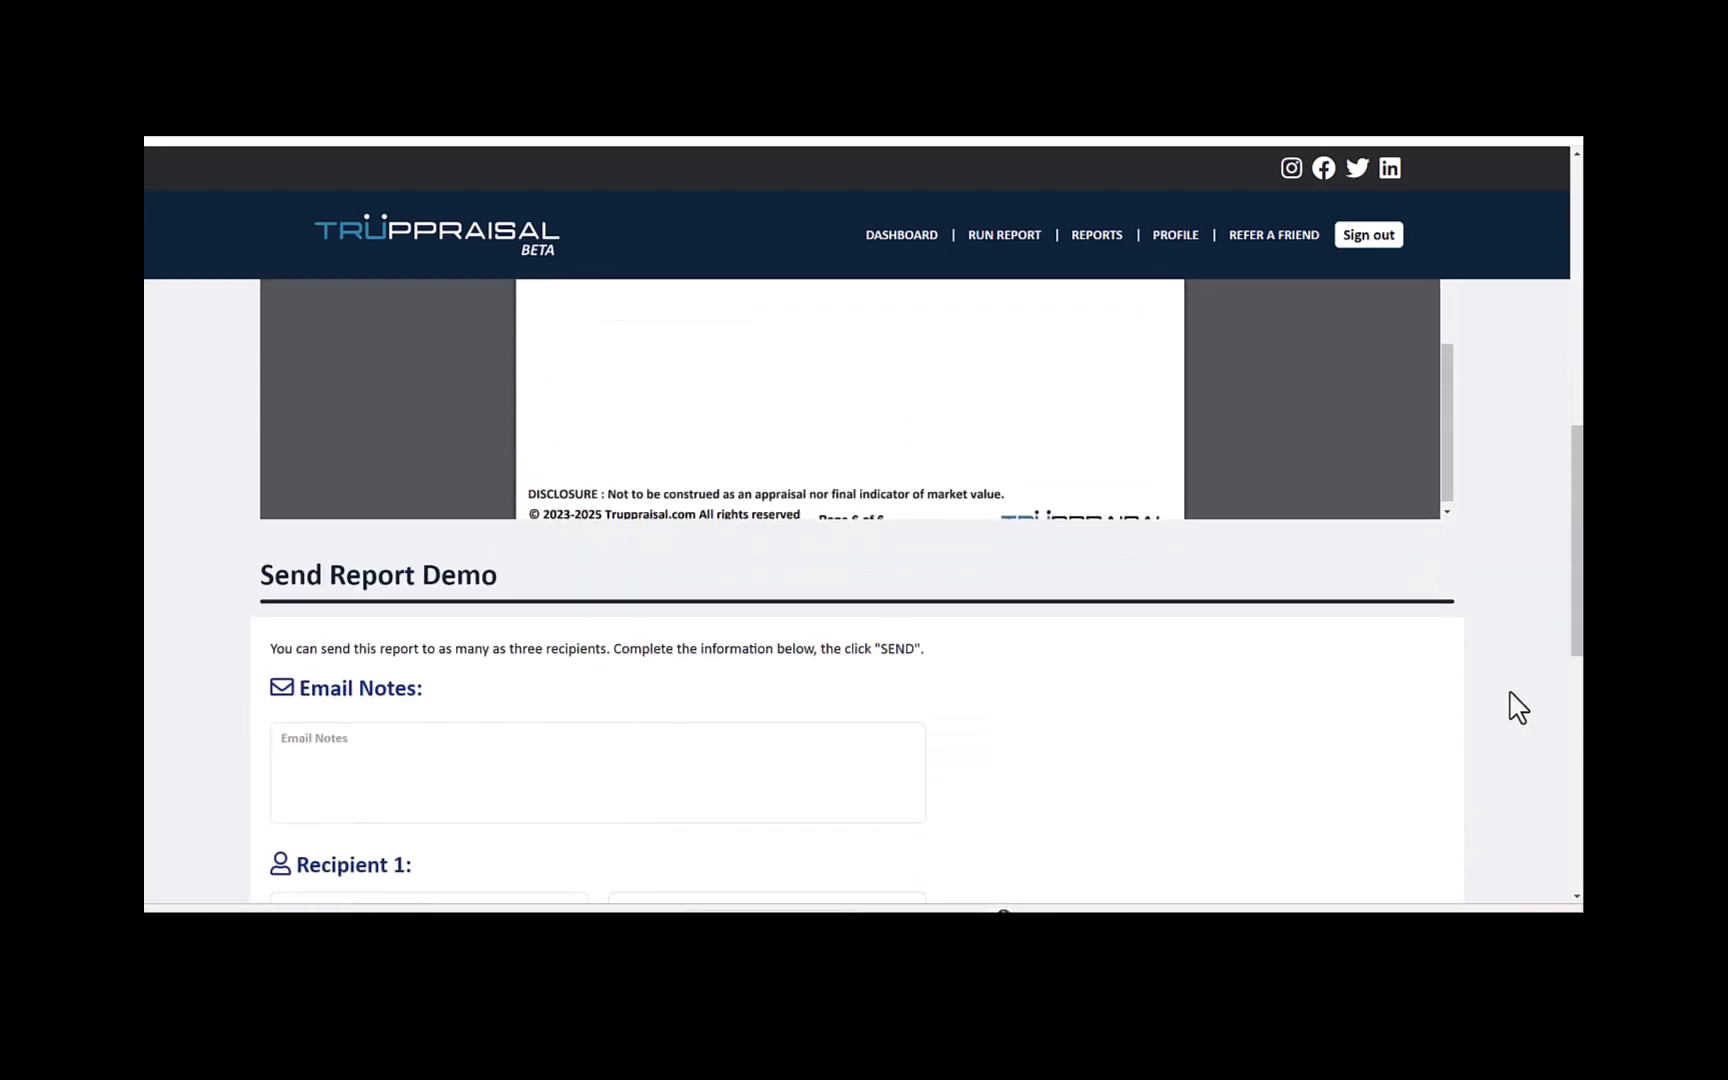
pyautogui.scroll(-2, 1518, 707)
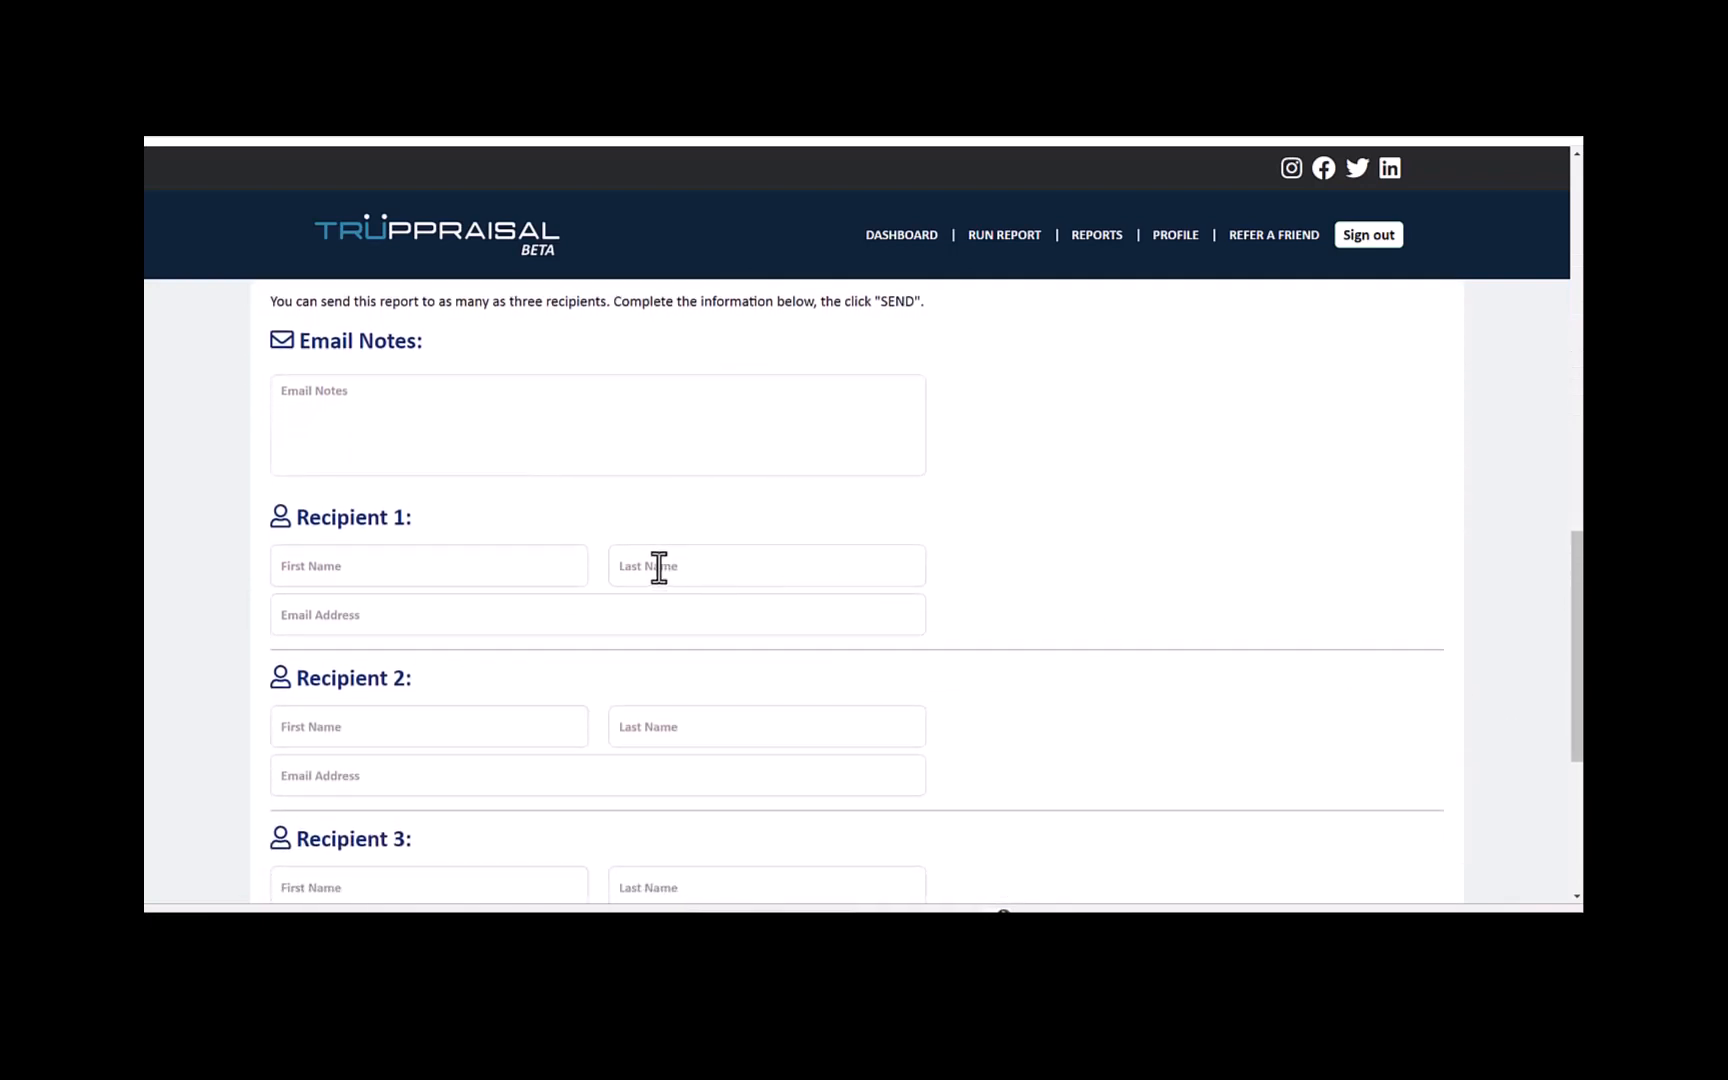
pyautogui.click(522, 563)
pyautogui.write('exa')
pyautogui.write('send')
pyautogui.scroll(-3, 1234, 690)
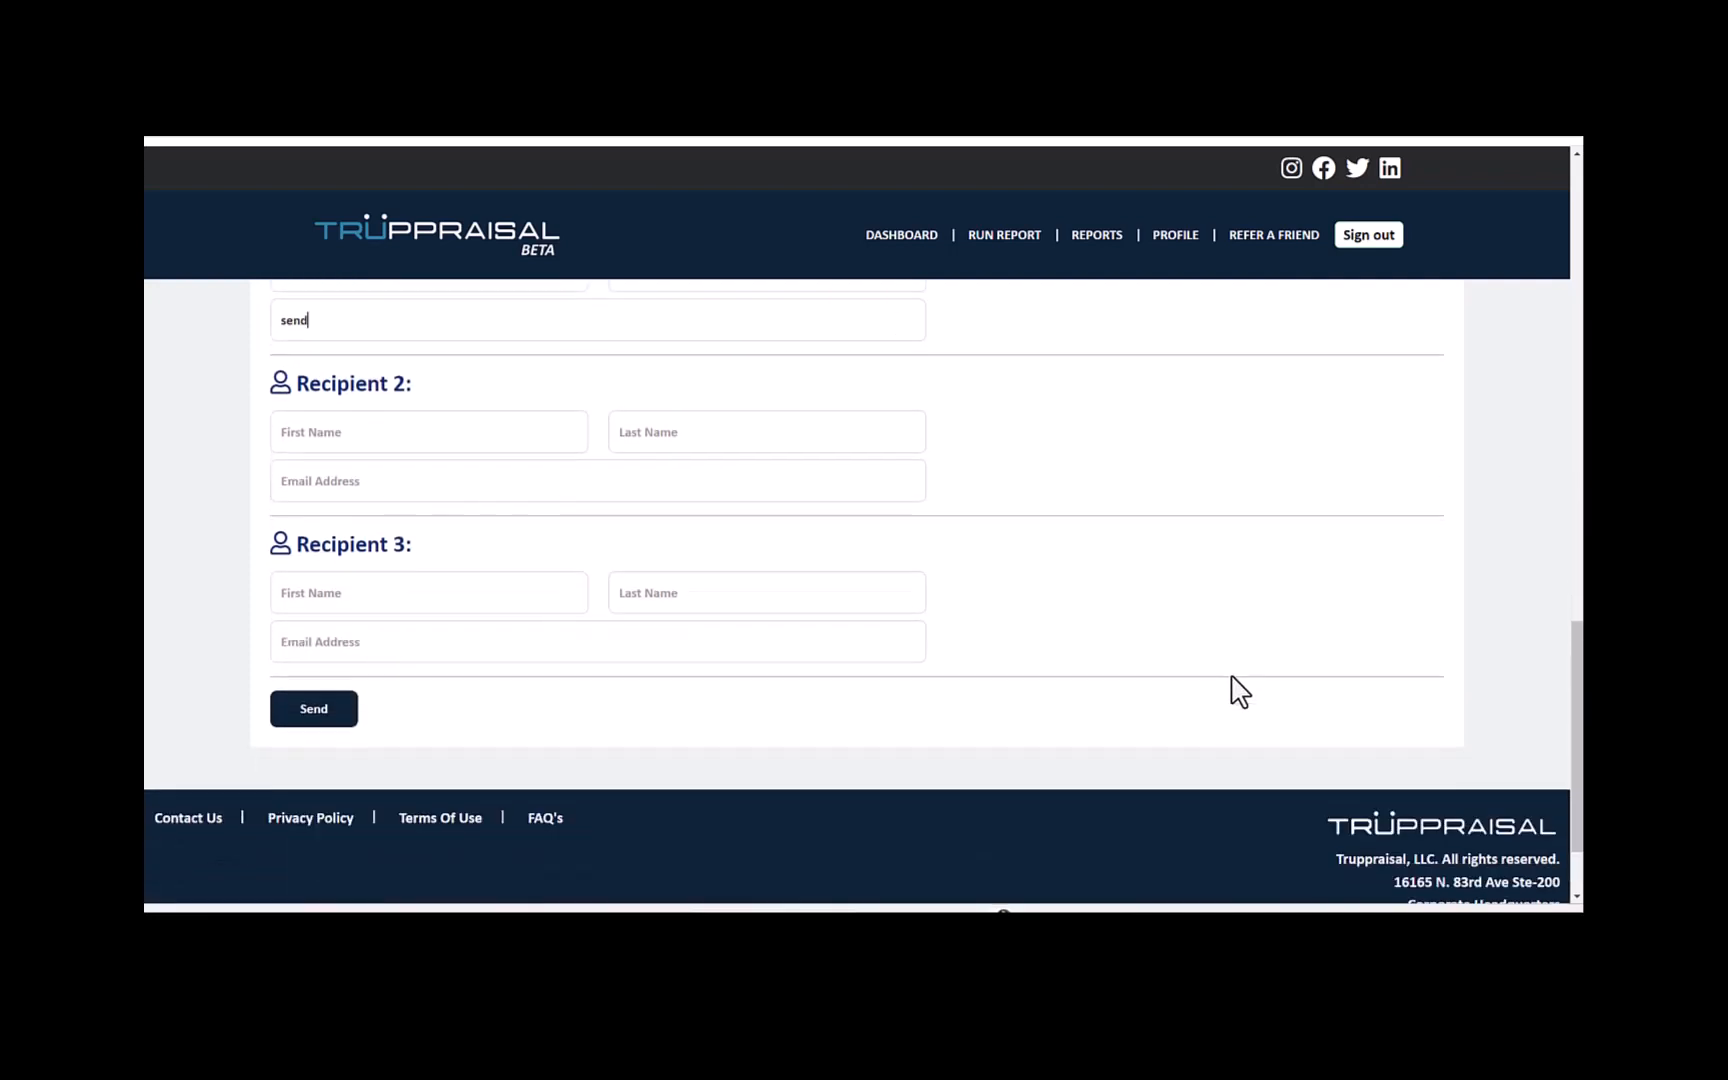
pyautogui.click(295, 700)
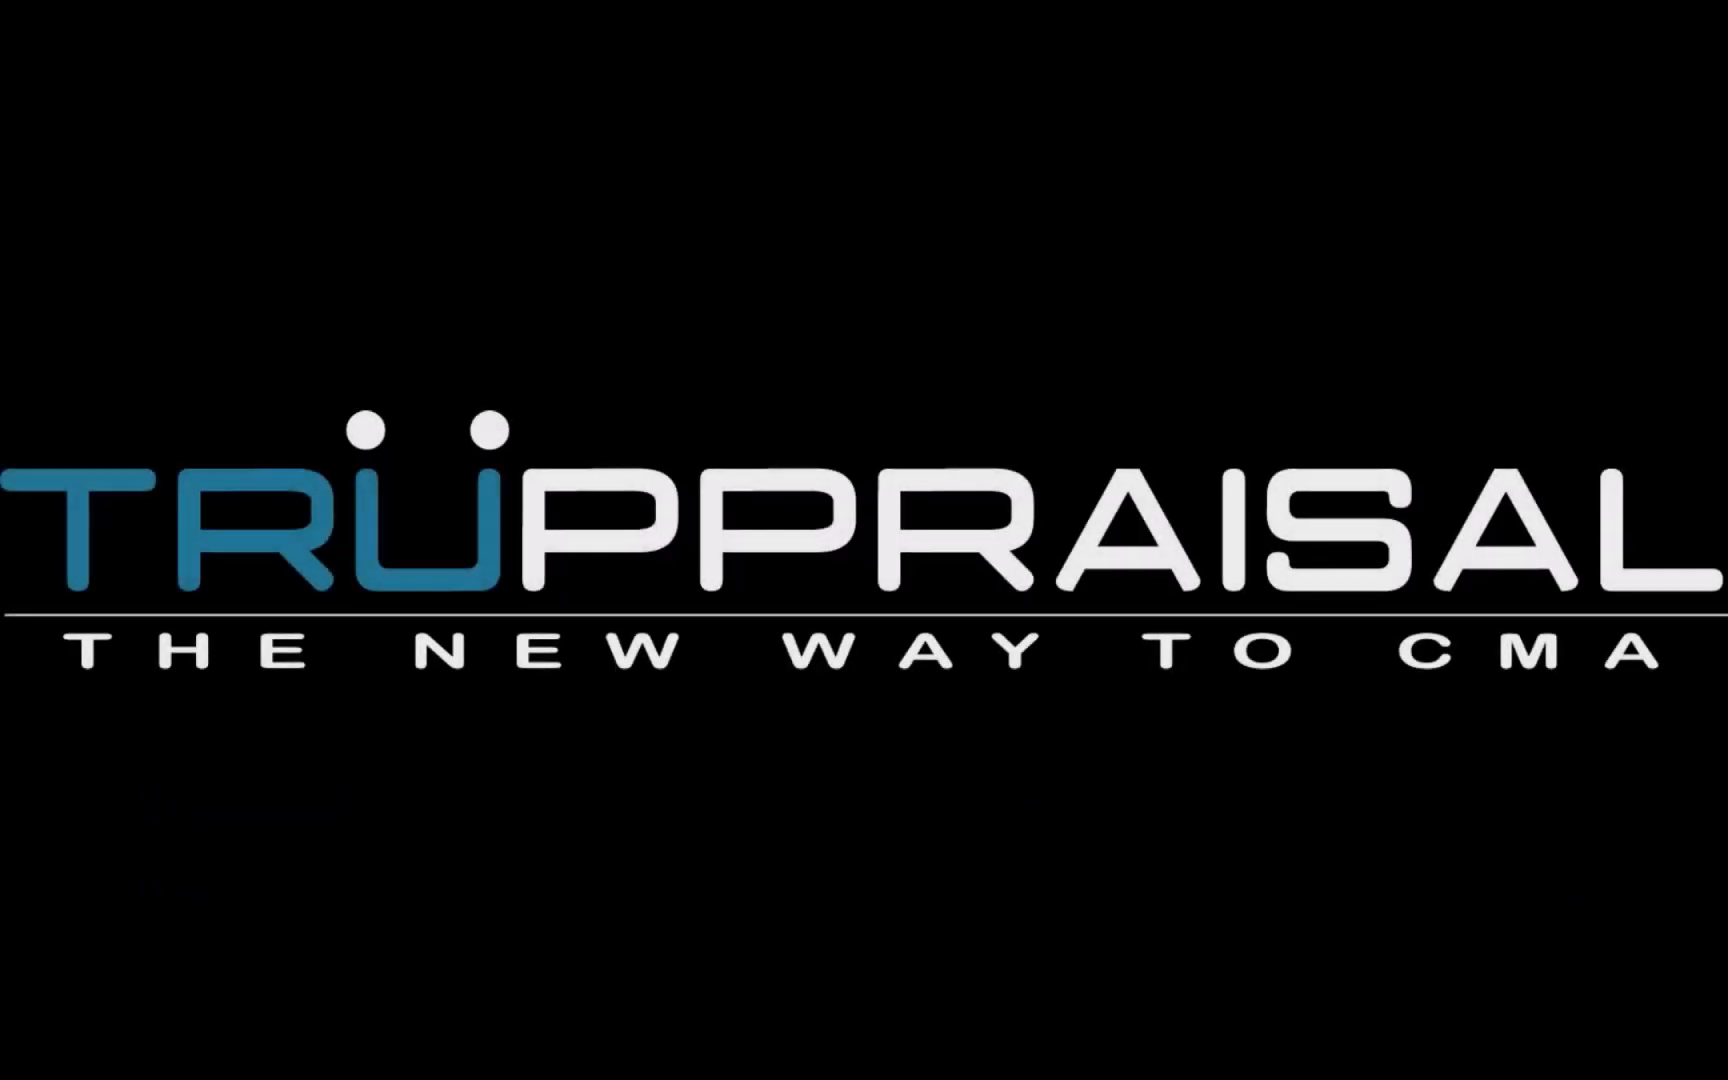